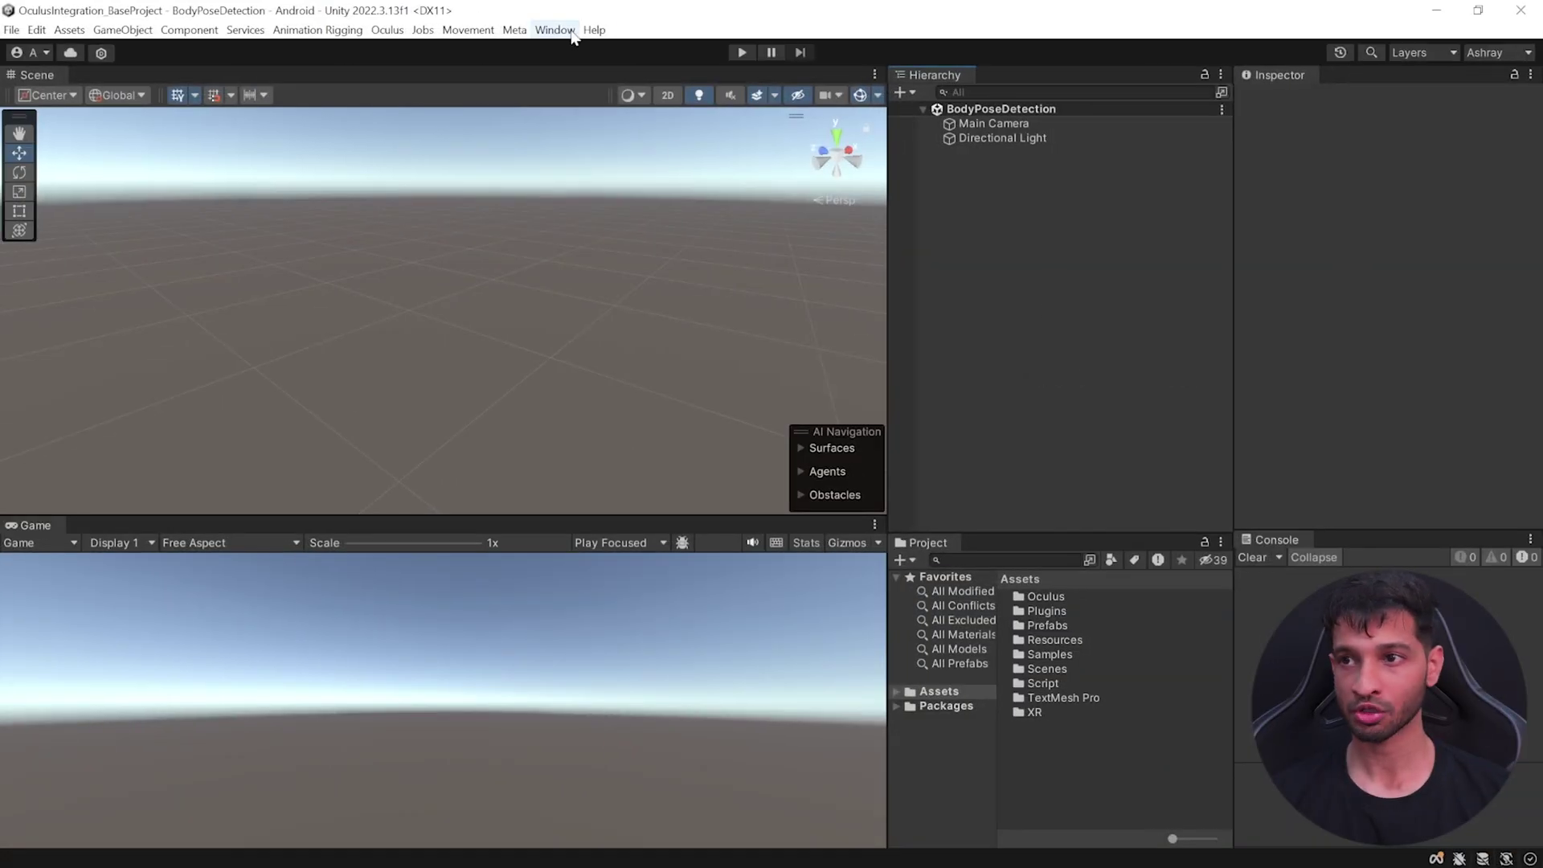
- Confirm the Meta XR All-in-One SDK is installed and delete the default Main Camera
click(554, 31)
click(565, 201)
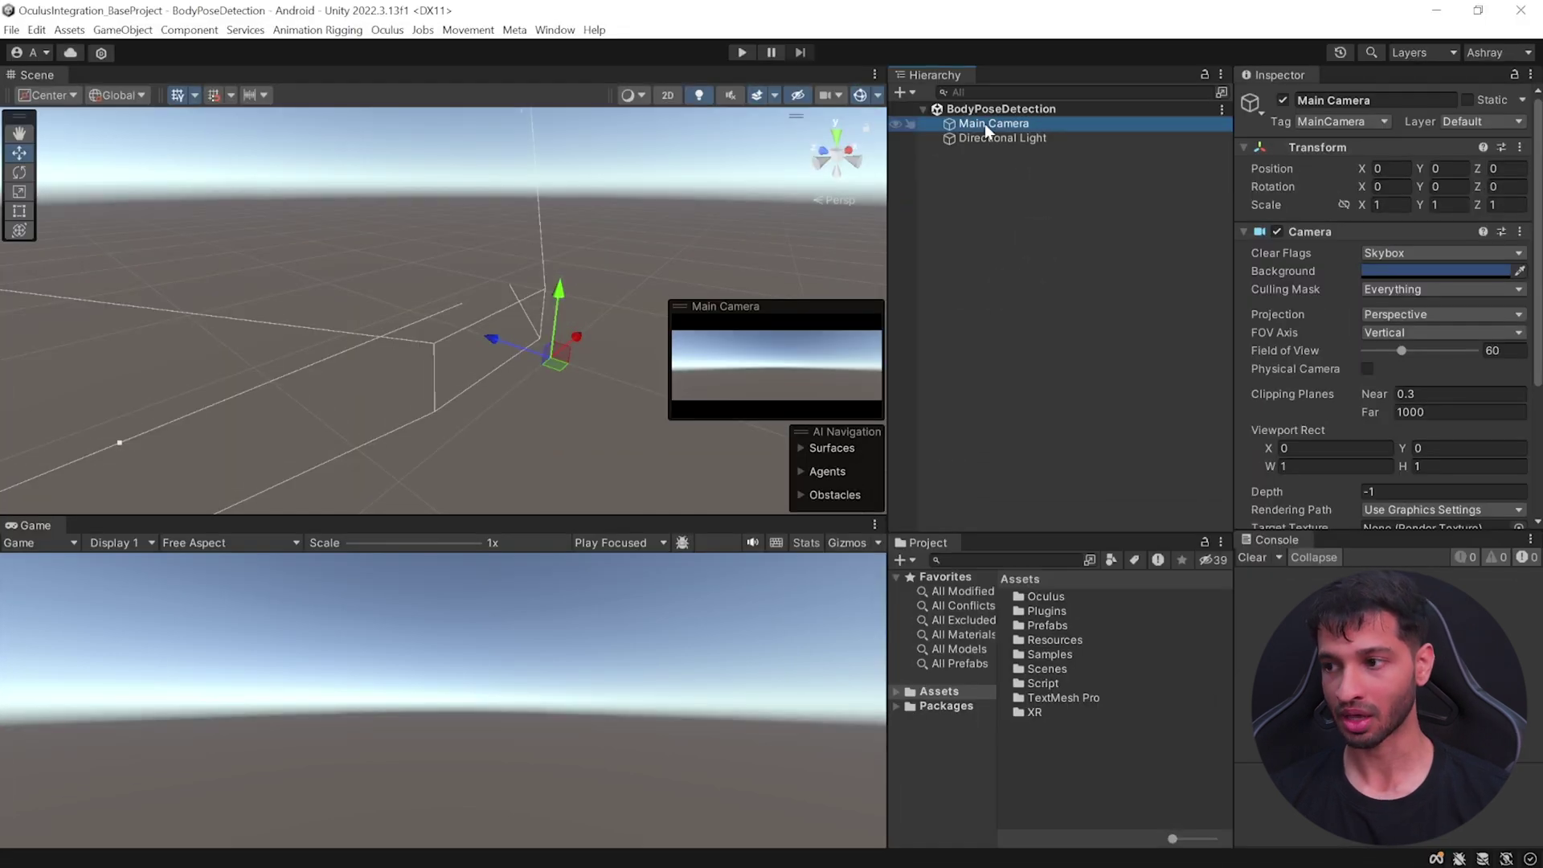
key(Delete)
- Find the LargeRoom asset by searching 'large' and add it to the scene
click(988, 559)
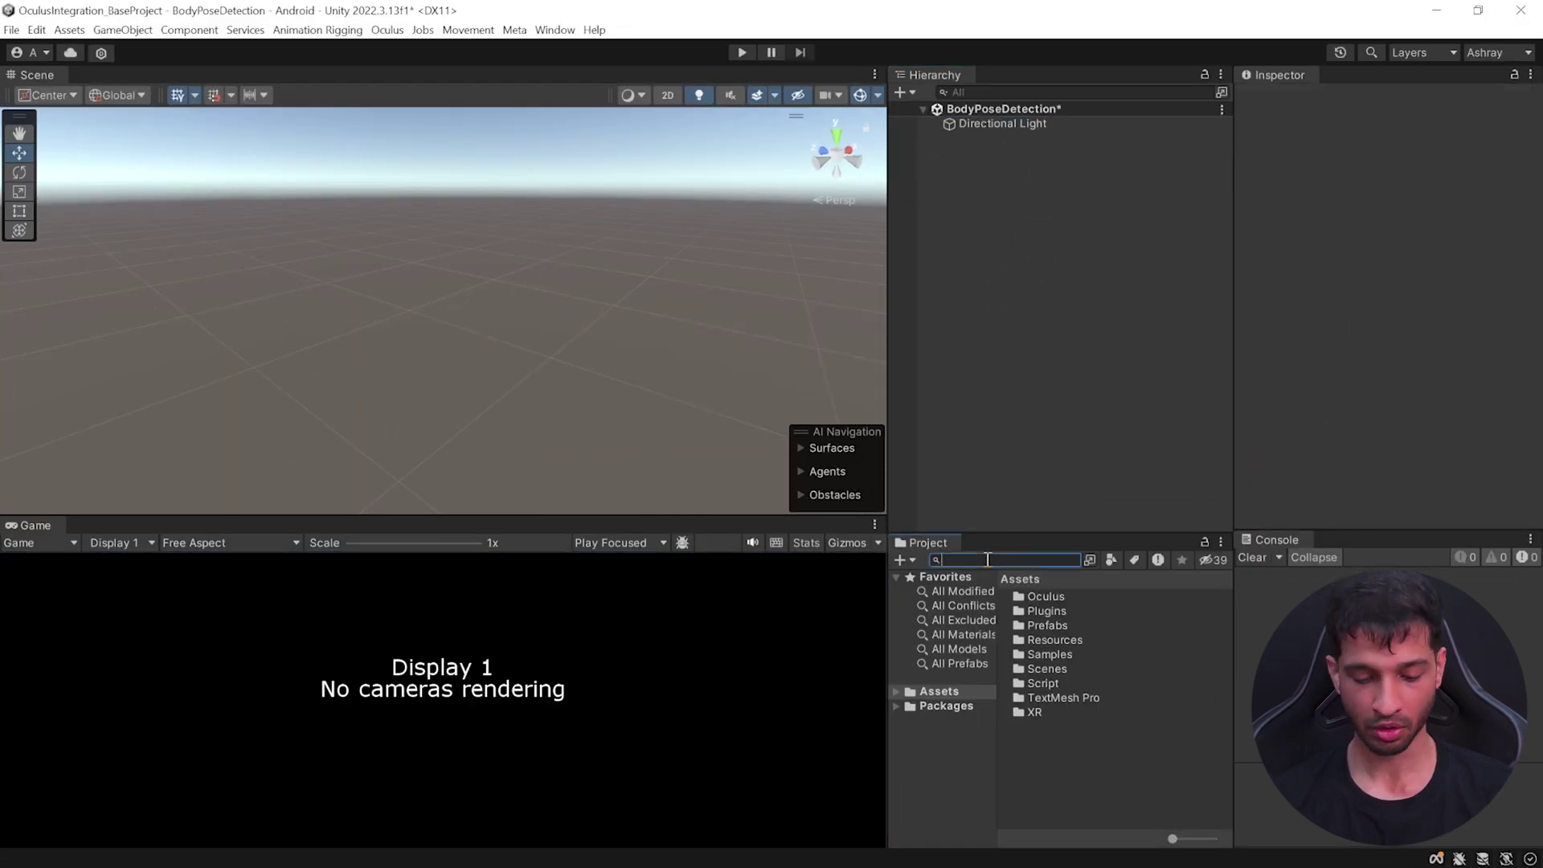
text(large)
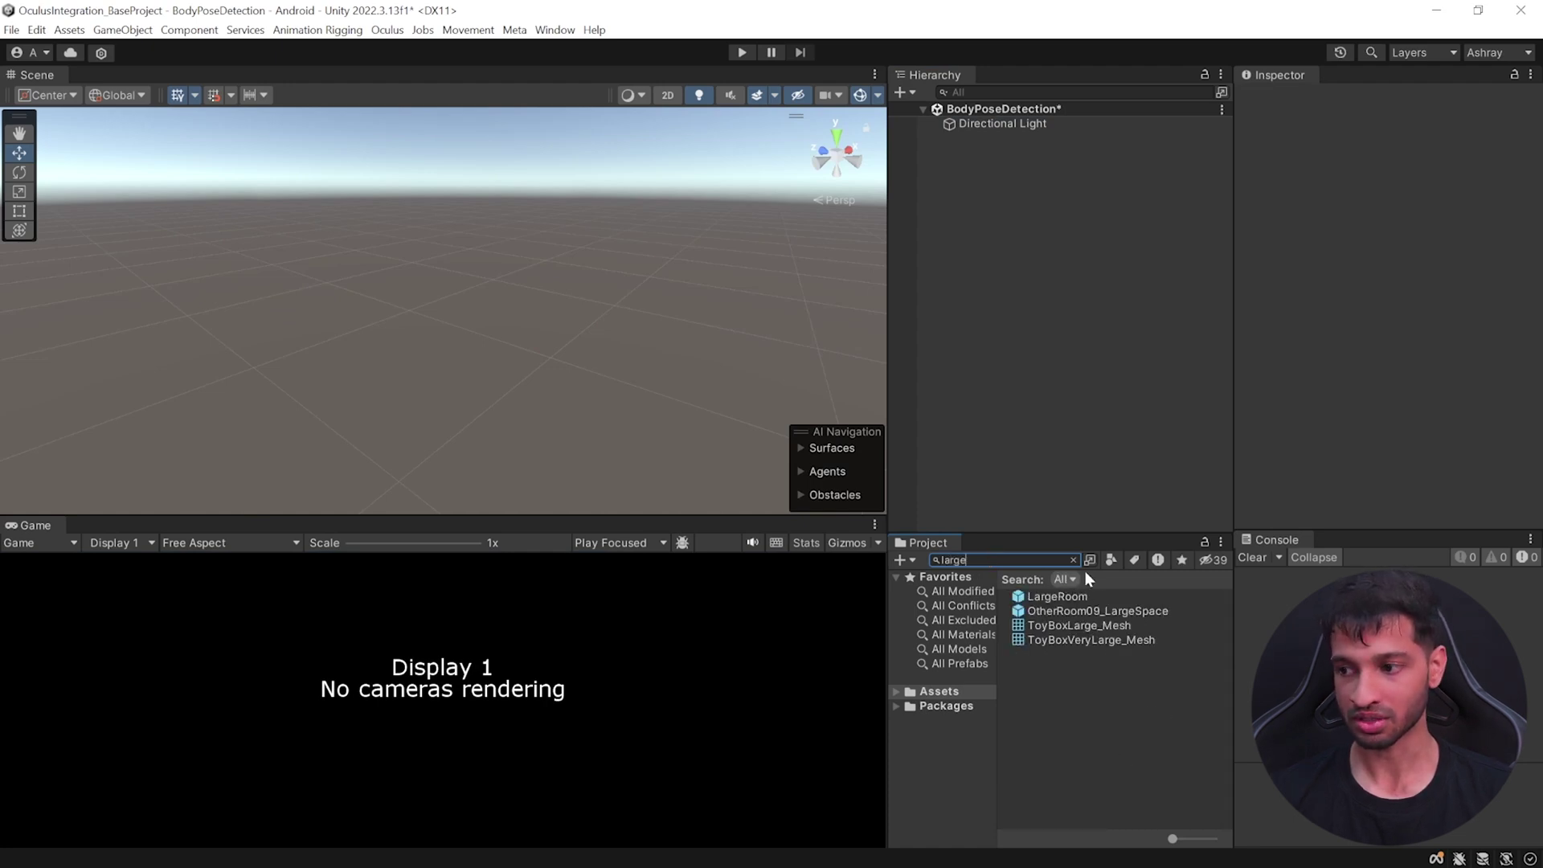
drag(1064, 600, 1020, 326)
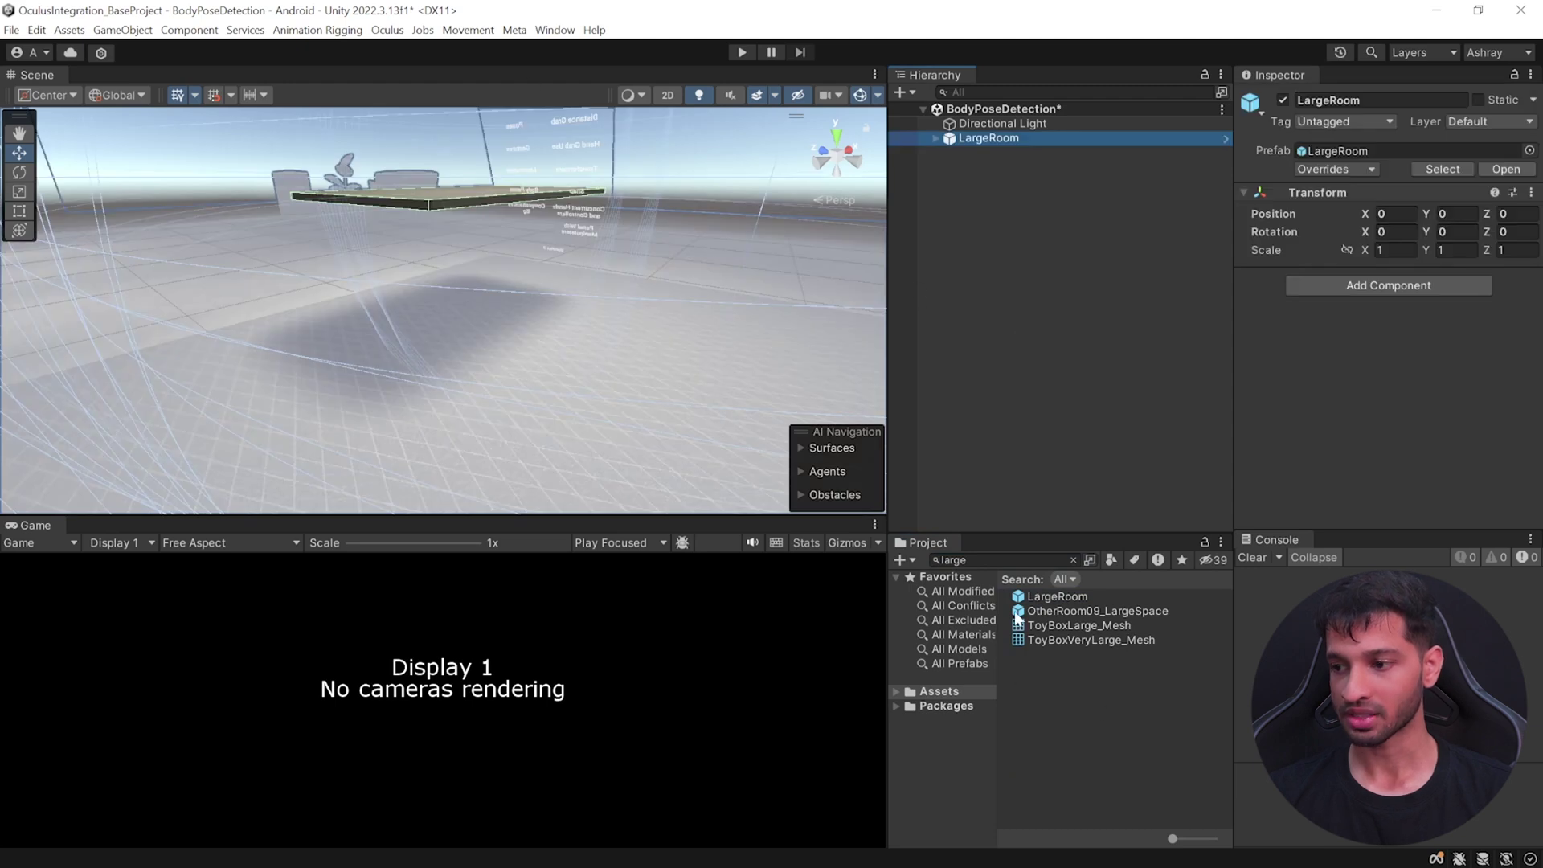
- Find SkyboxGradient by searching 'skyboxg' and apply it as the scene skybox
click(982, 560)
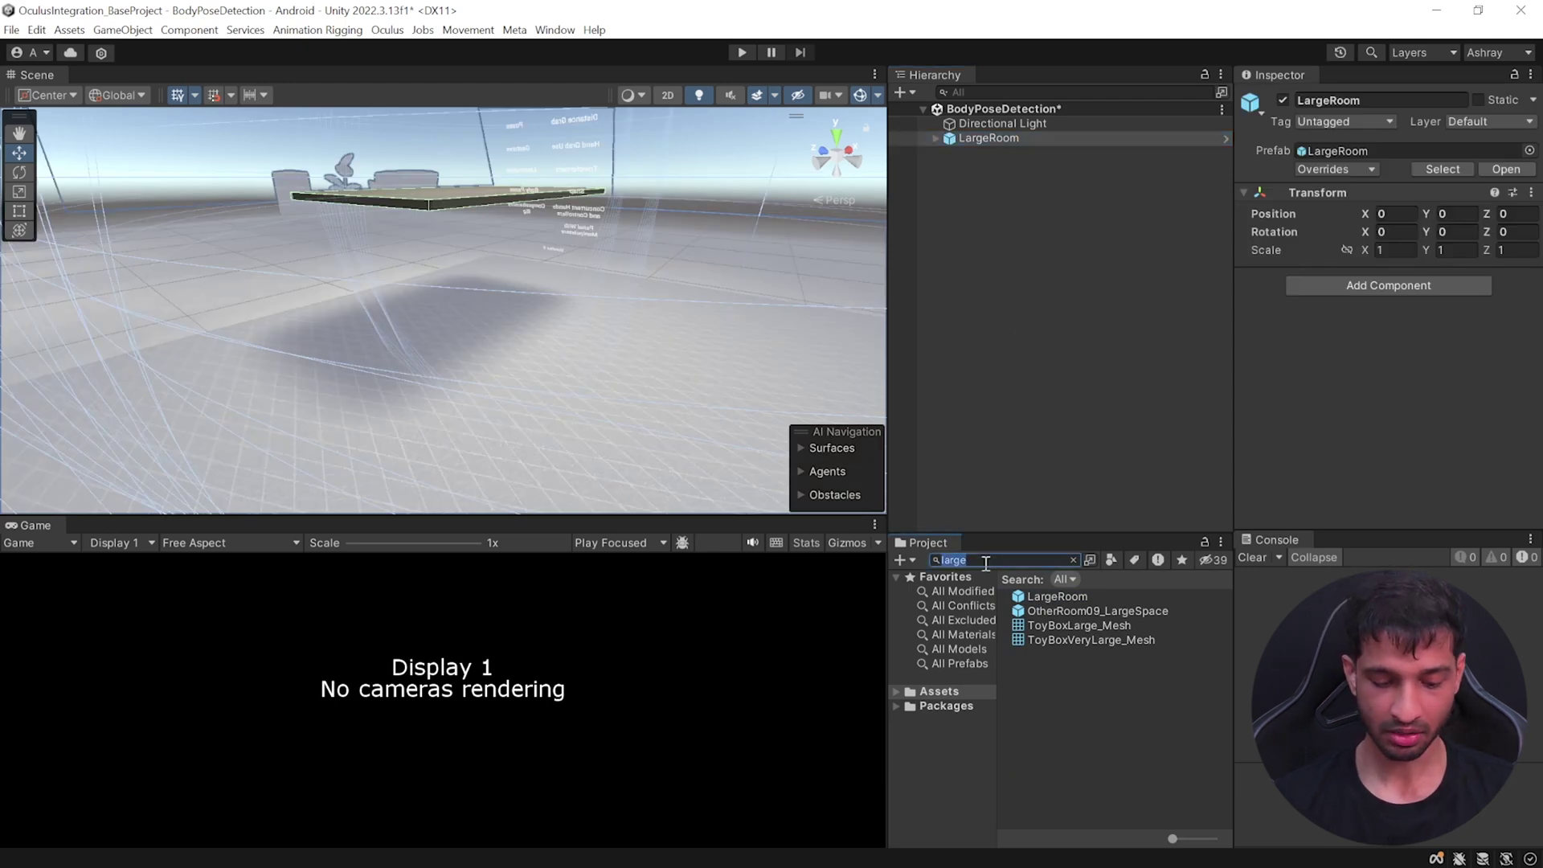
text(skyboxg)
drag(1069, 596, 698, 178)
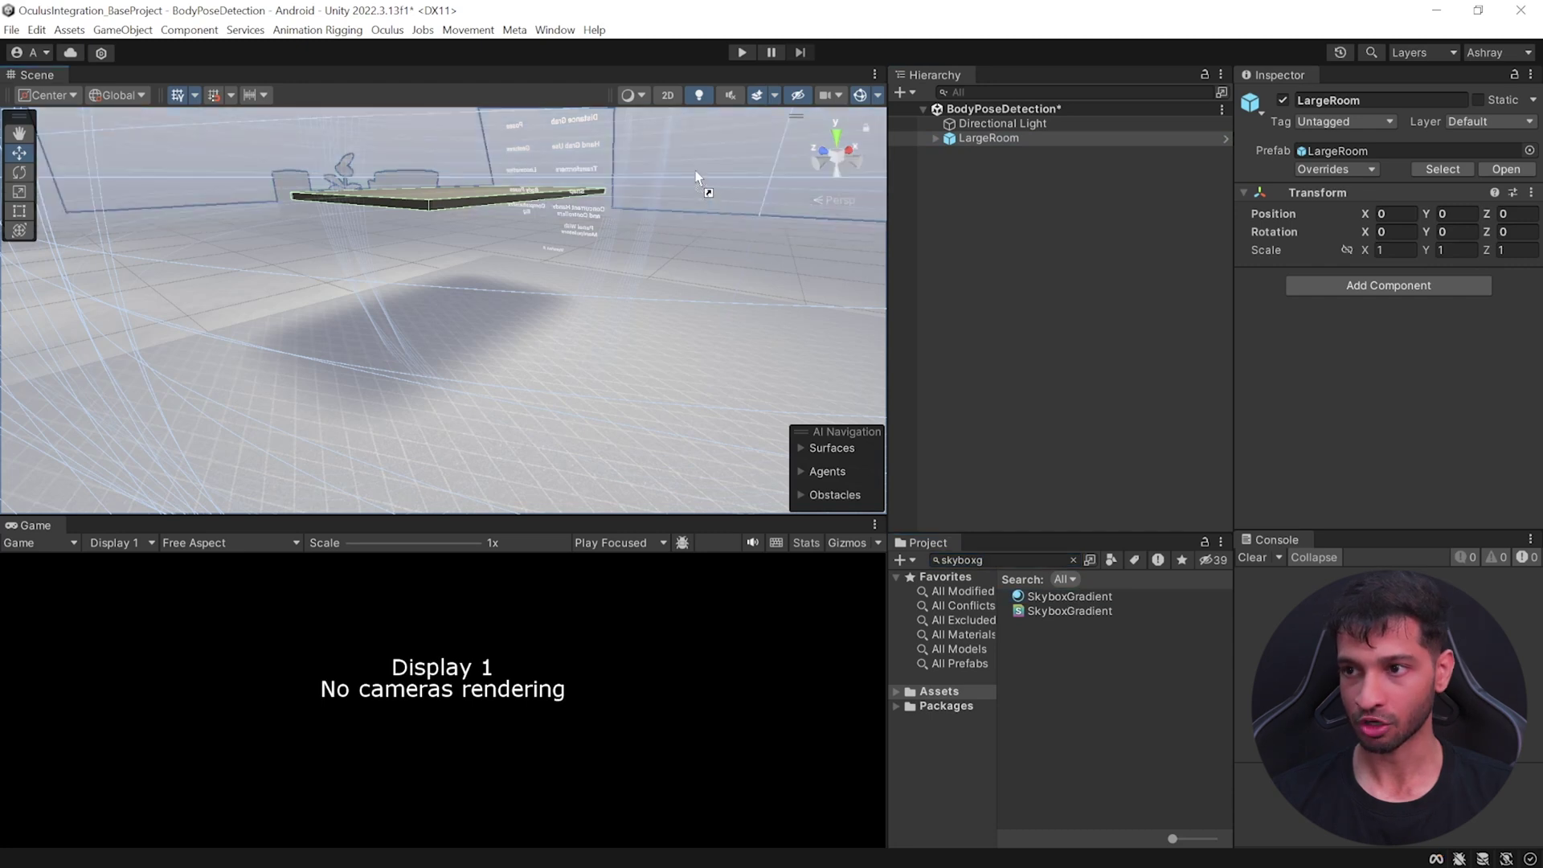
click(1013, 560)
- Place OVRCameraRigInteraction at the scene root and expand OVRCameraRig and OVRInteractionComprehensive
text(ovr)
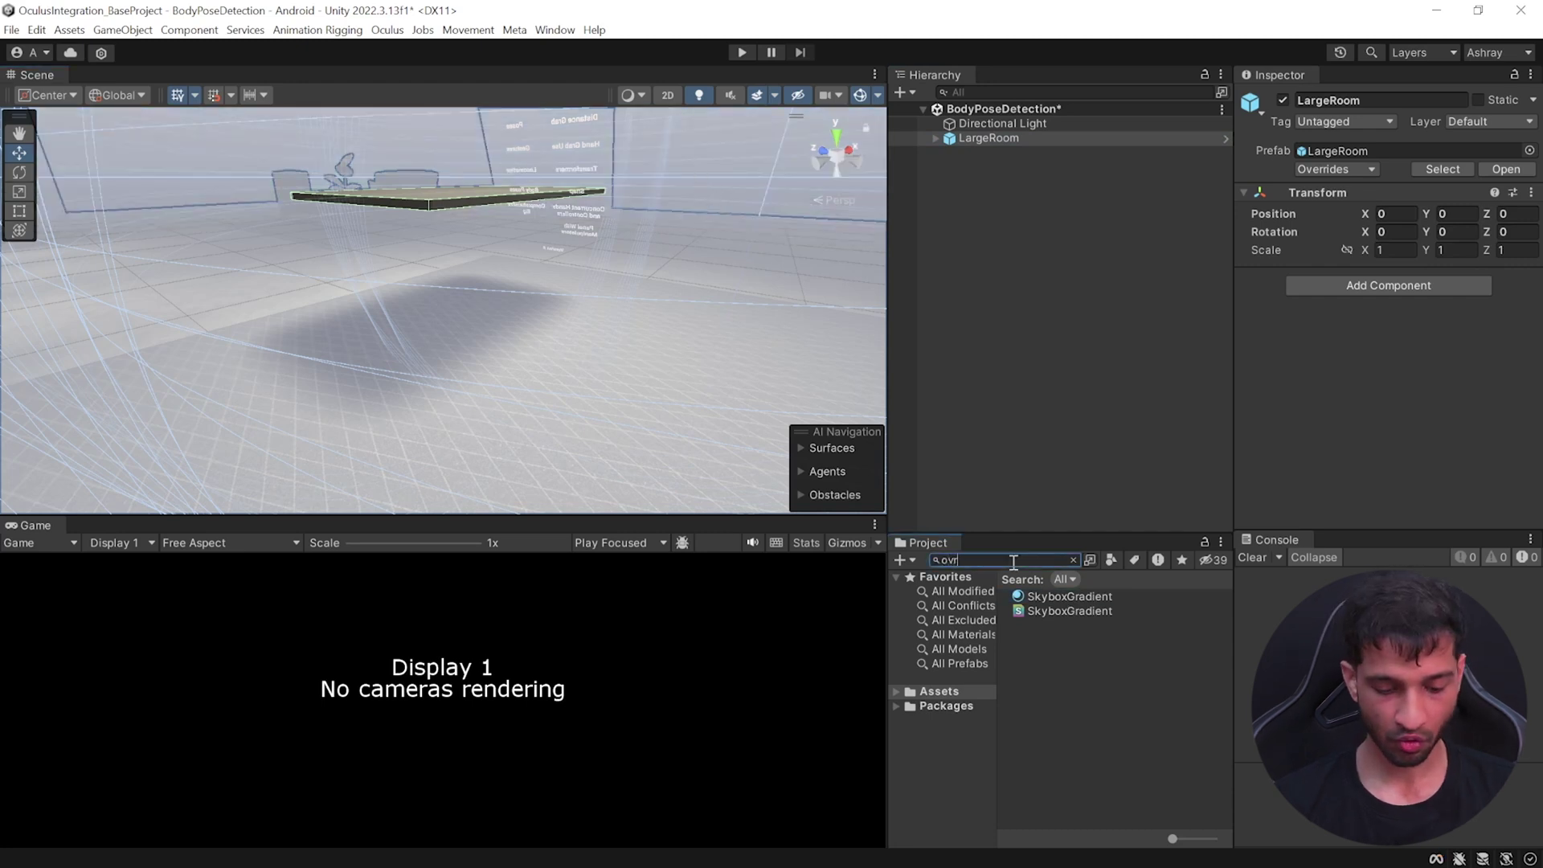
text(ca)
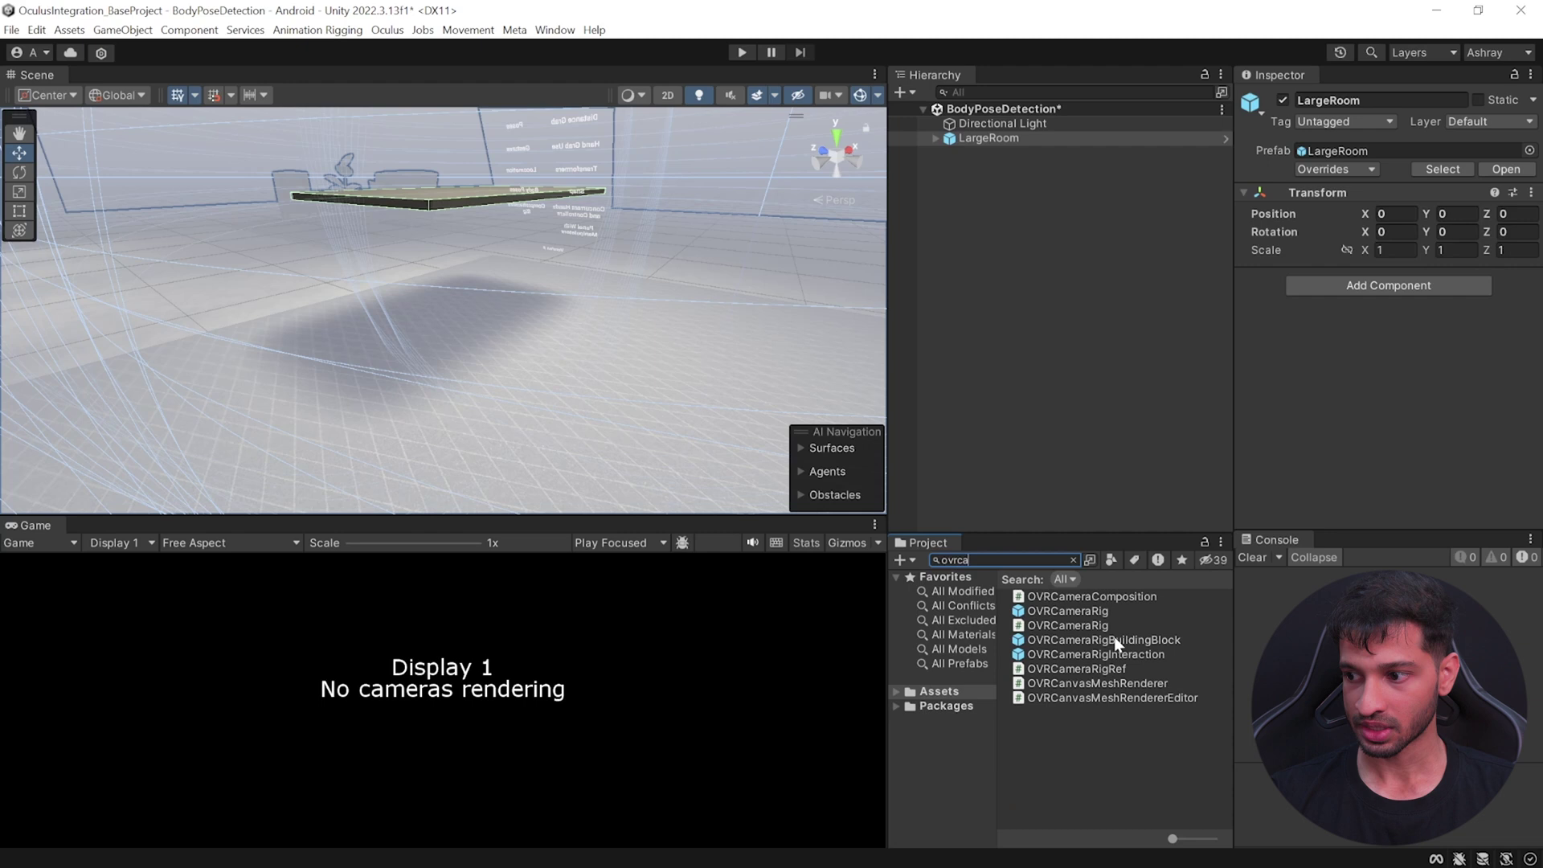
drag(1115, 639, 997, 412)
drag(1021, 247, 1021, 247)
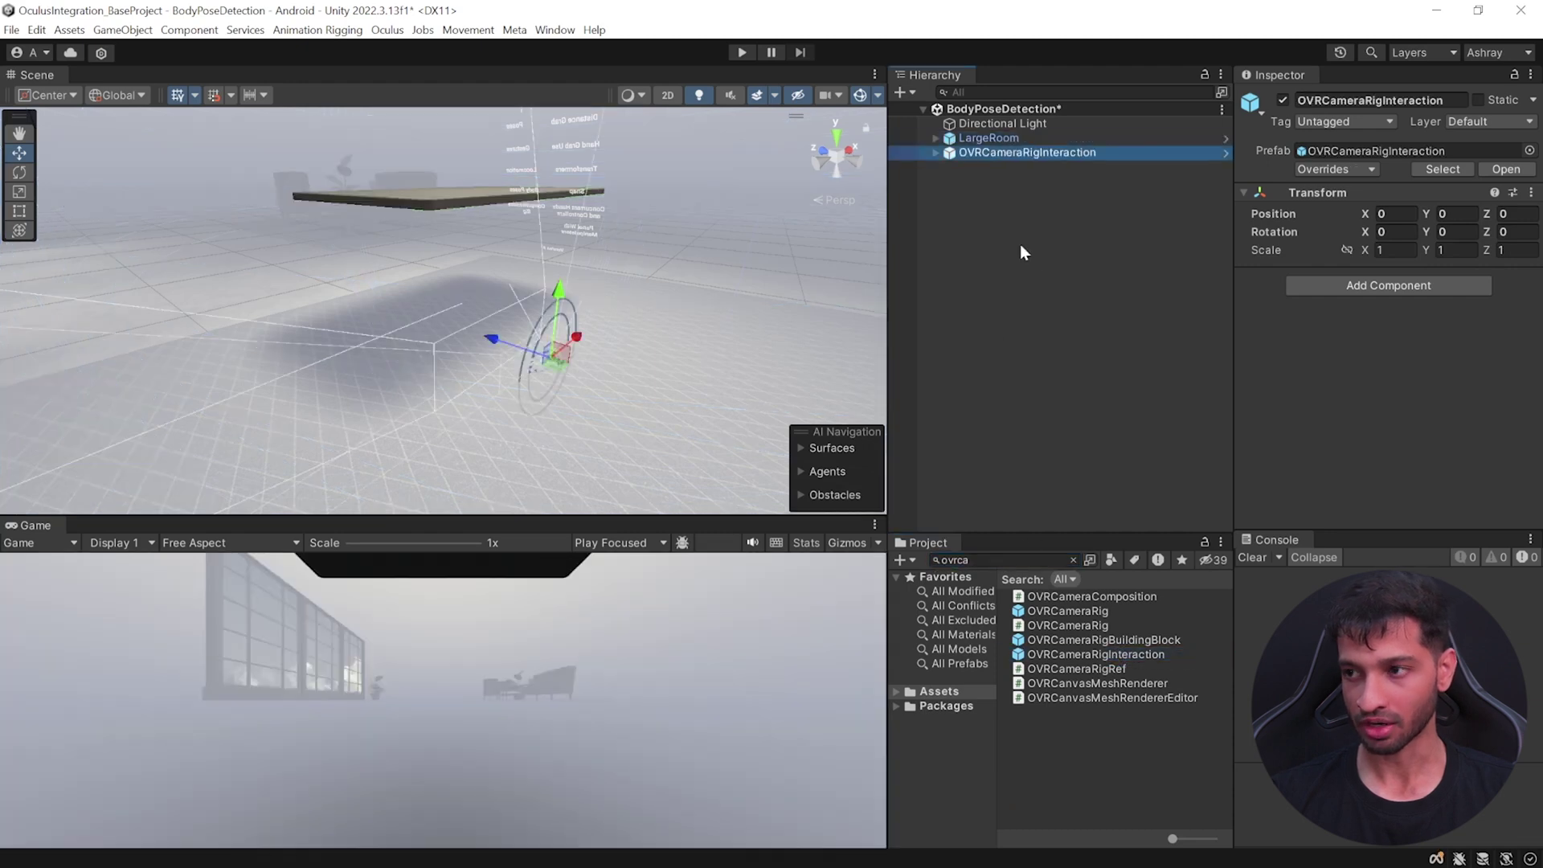
click(937, 152)
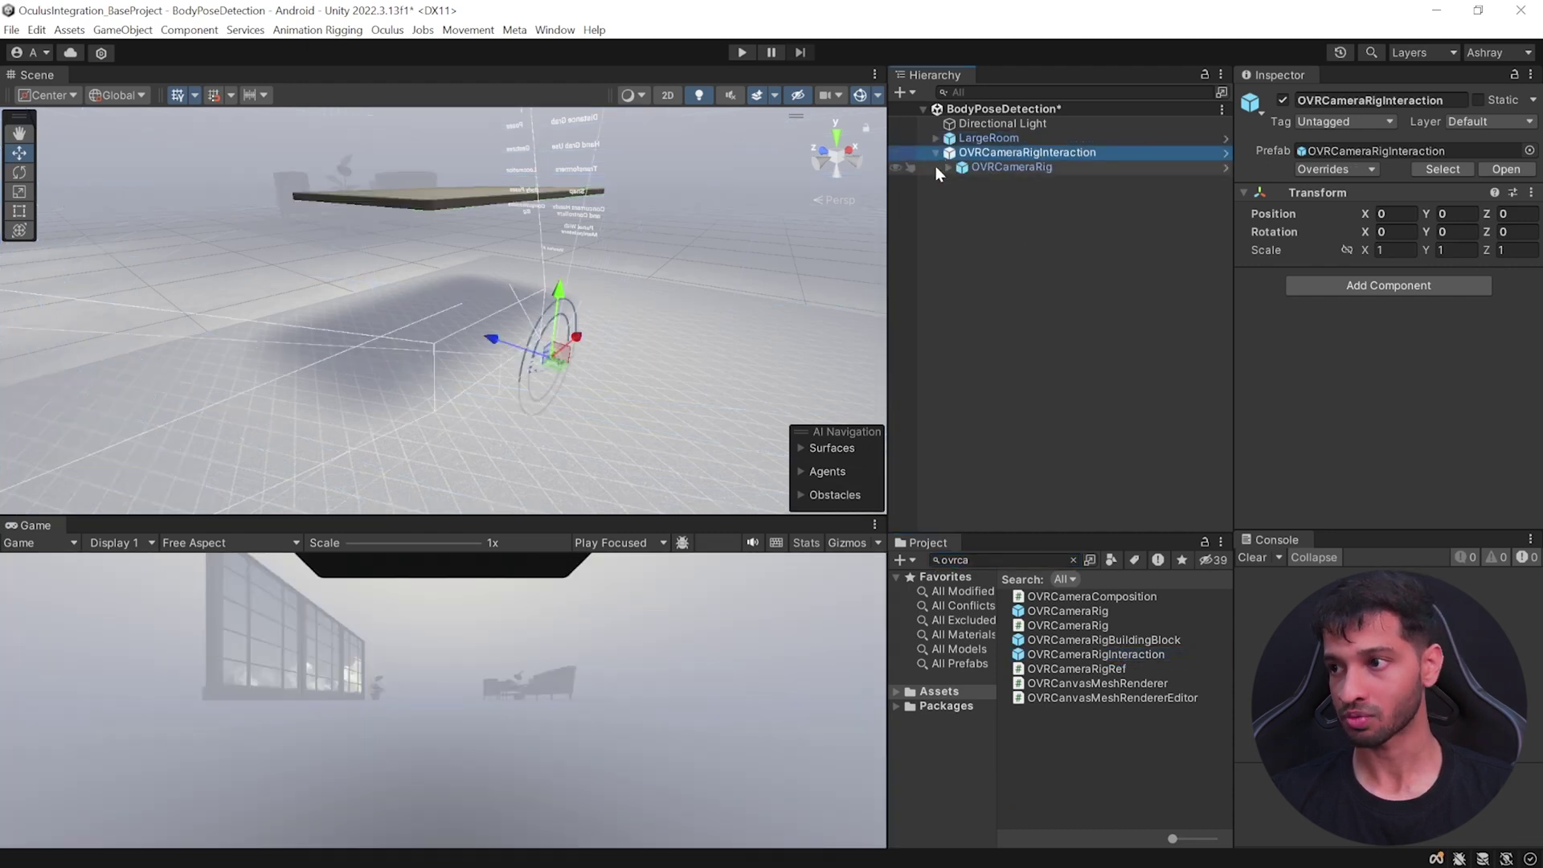
click(949, 167)
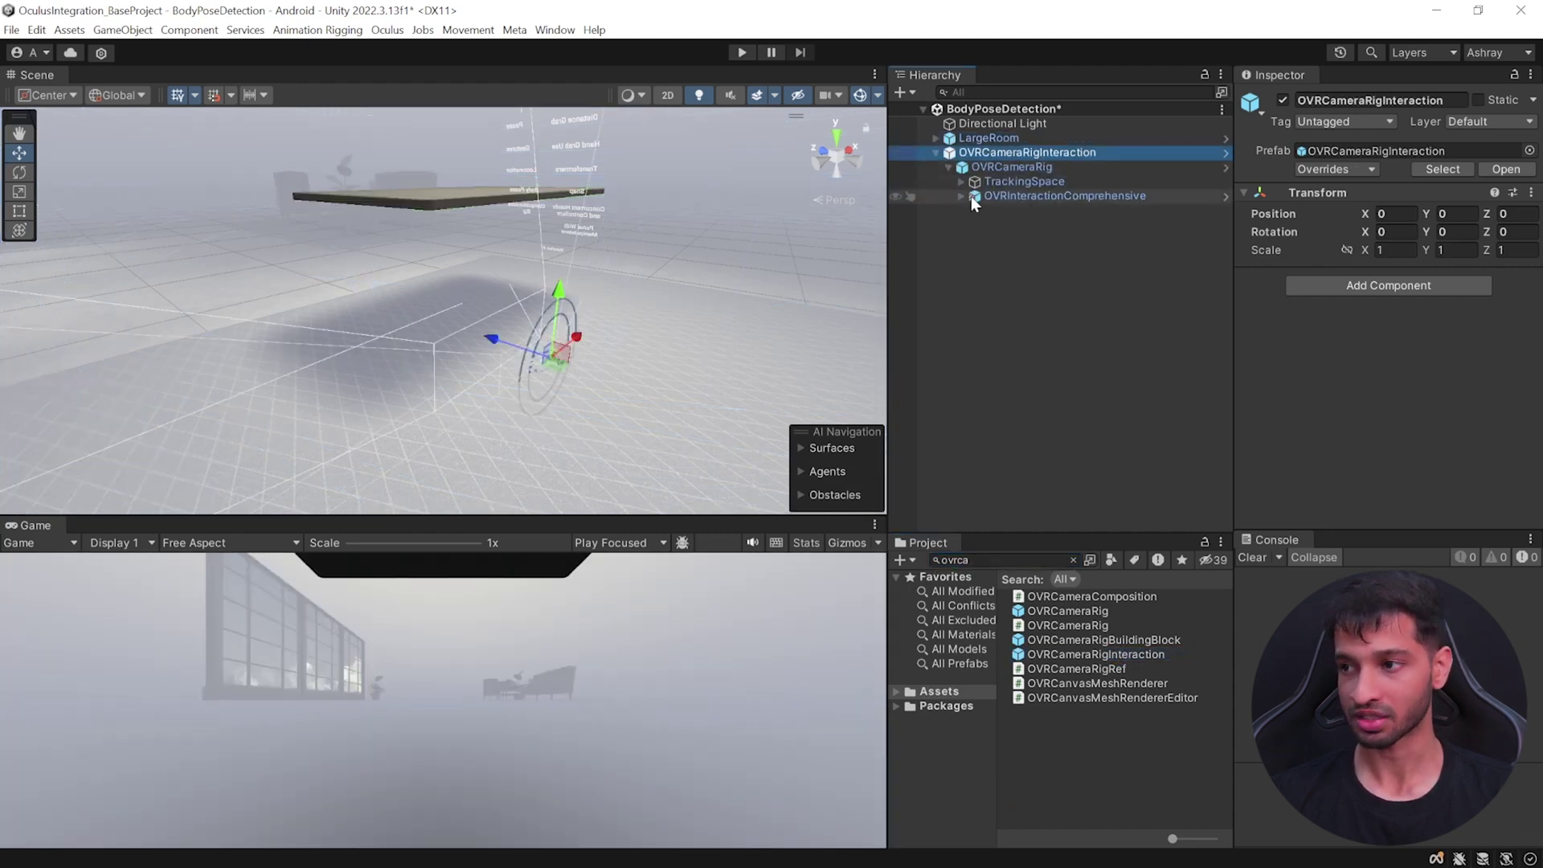
click(963, 196)
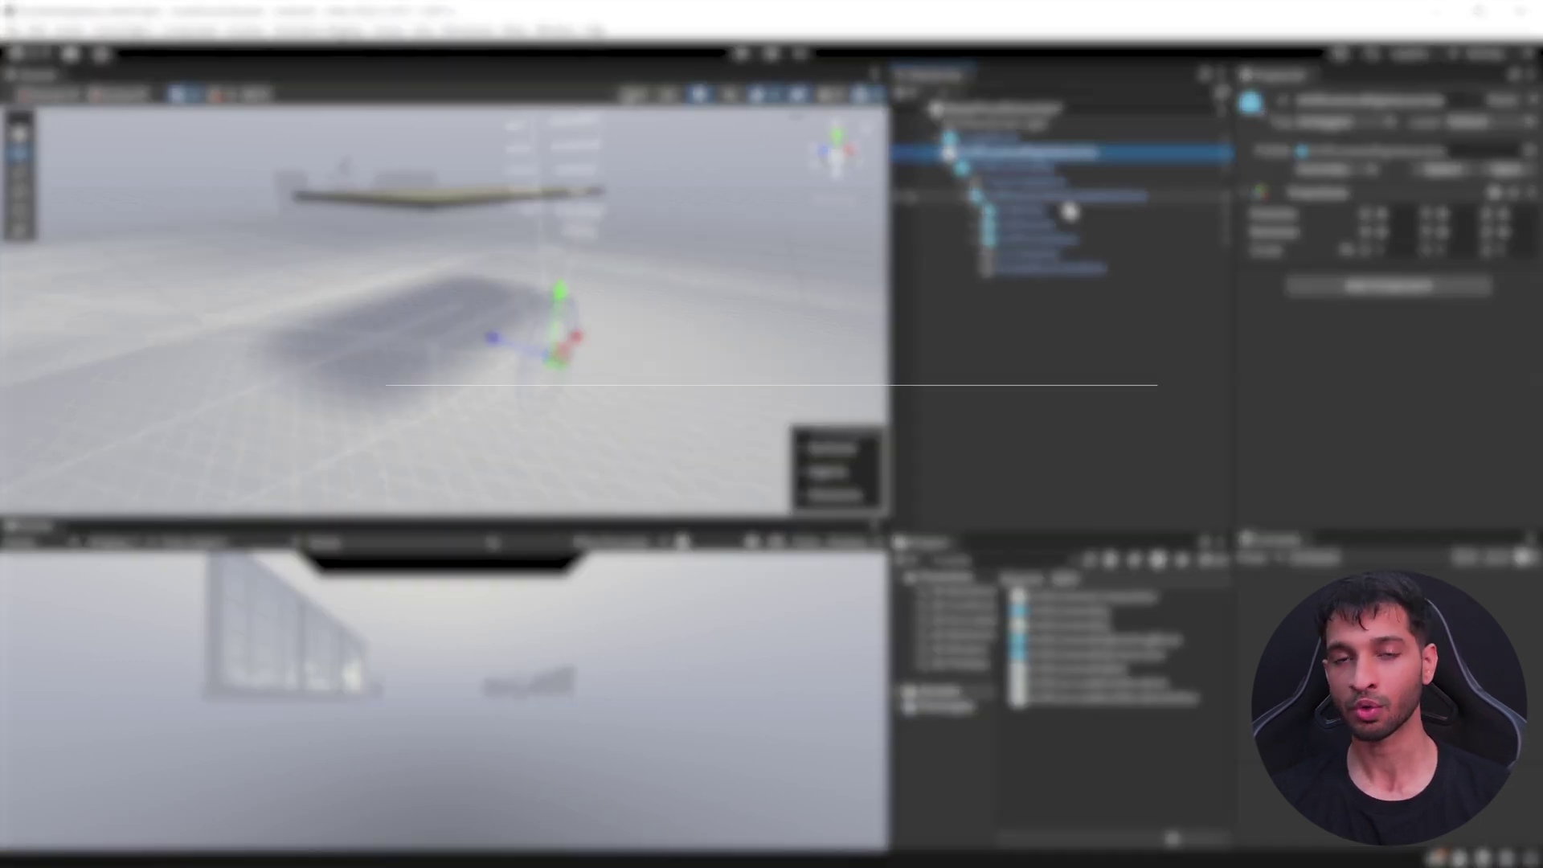
- Search 'ovr' and add the OVRBody prefab under OVRInteractionComprehensive
click(997, 561)
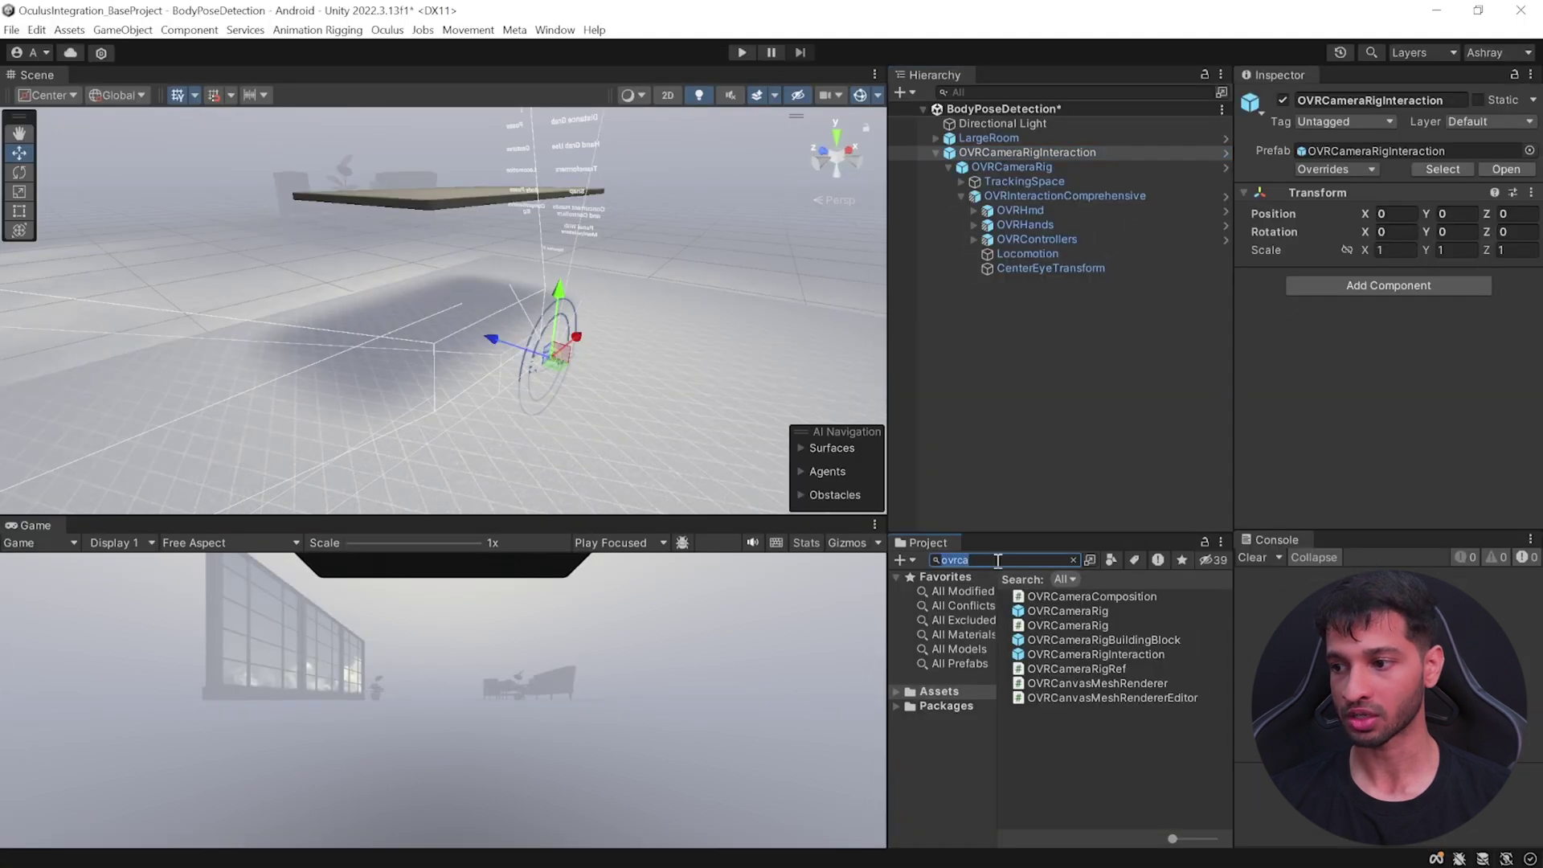
text(ovr)
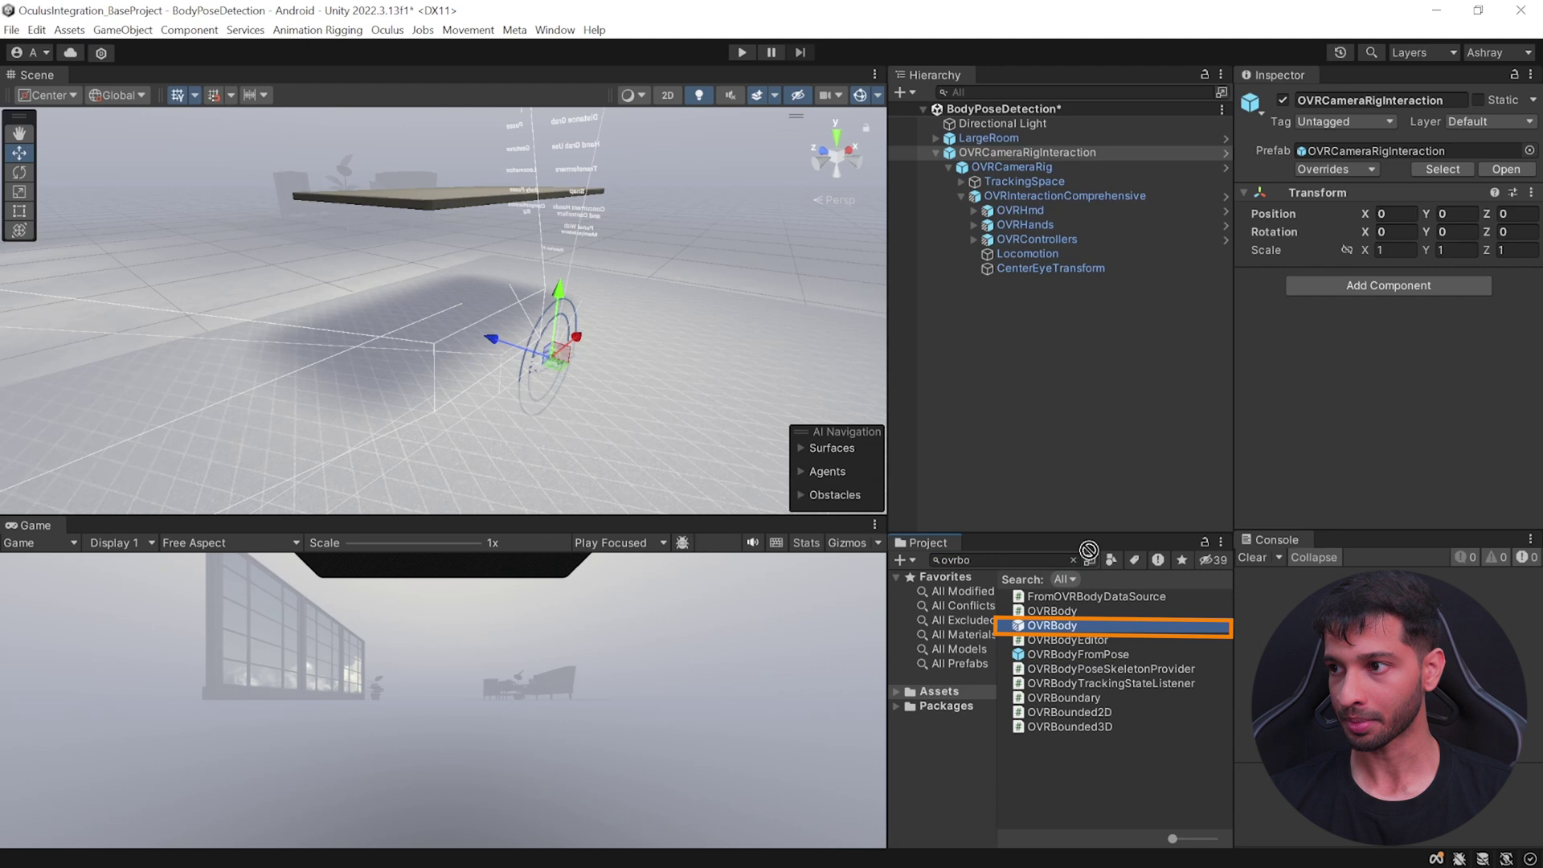
drag(1053, 625, 1006, 198)
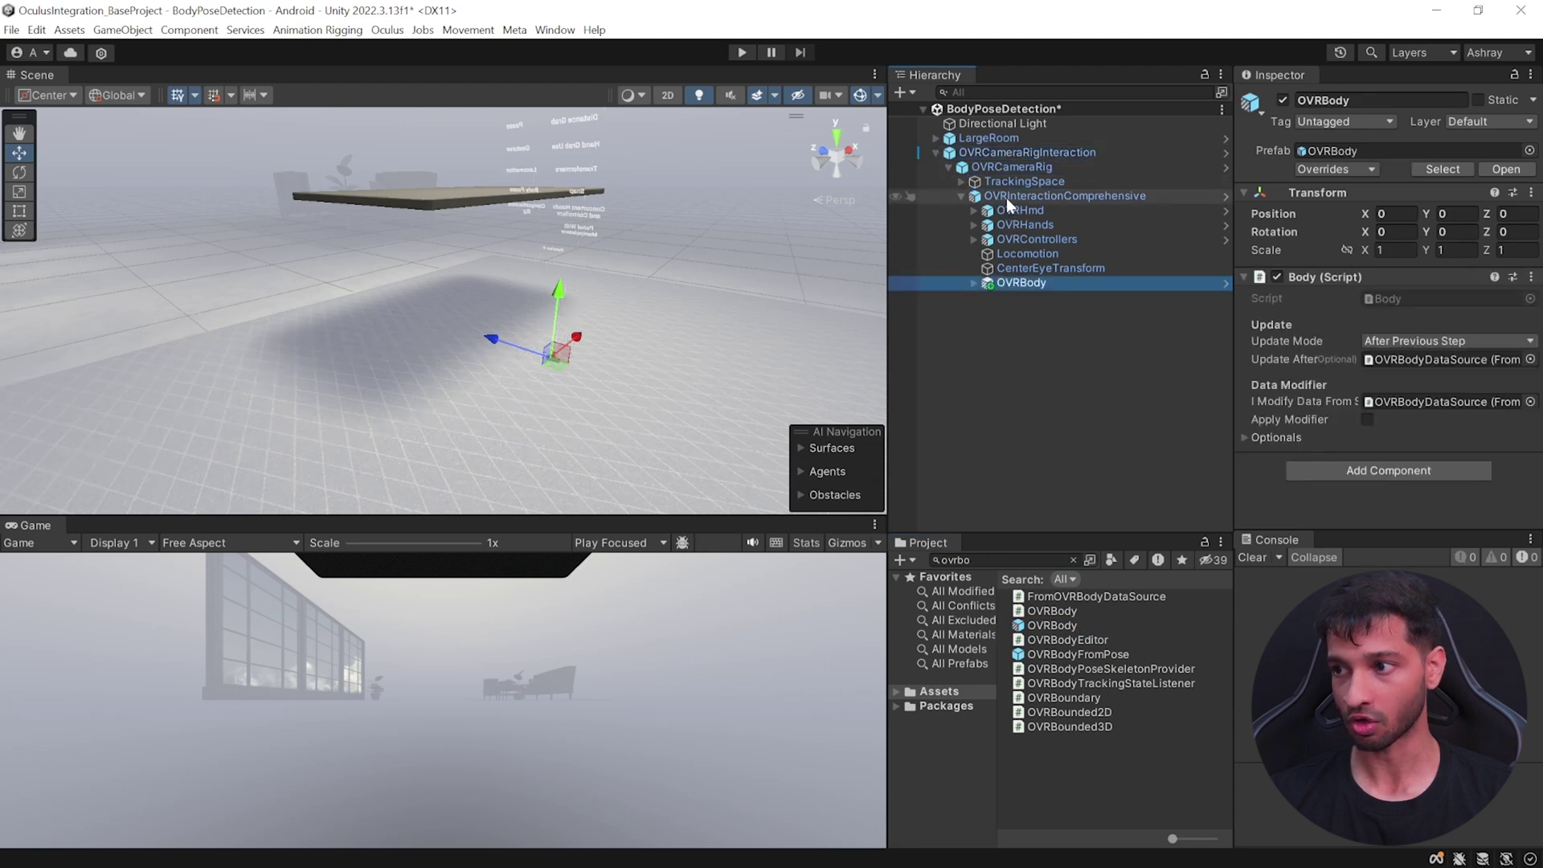
- Set OVRBodyDataSource's Provided Skeleton Type to Full Body
click(974, 283)
click(1023, 297)
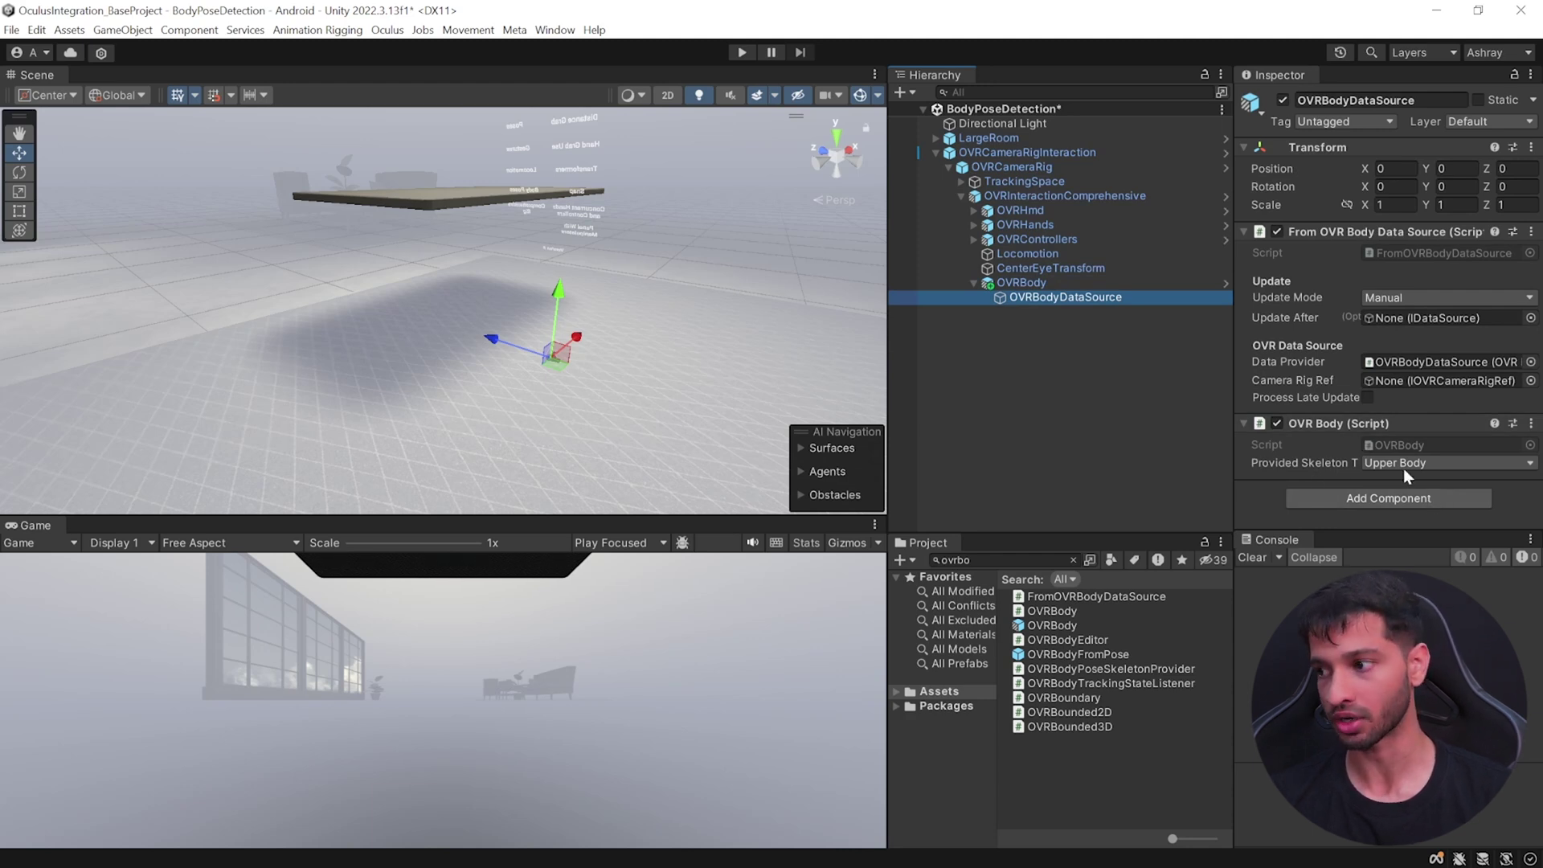
click(1453, 463)
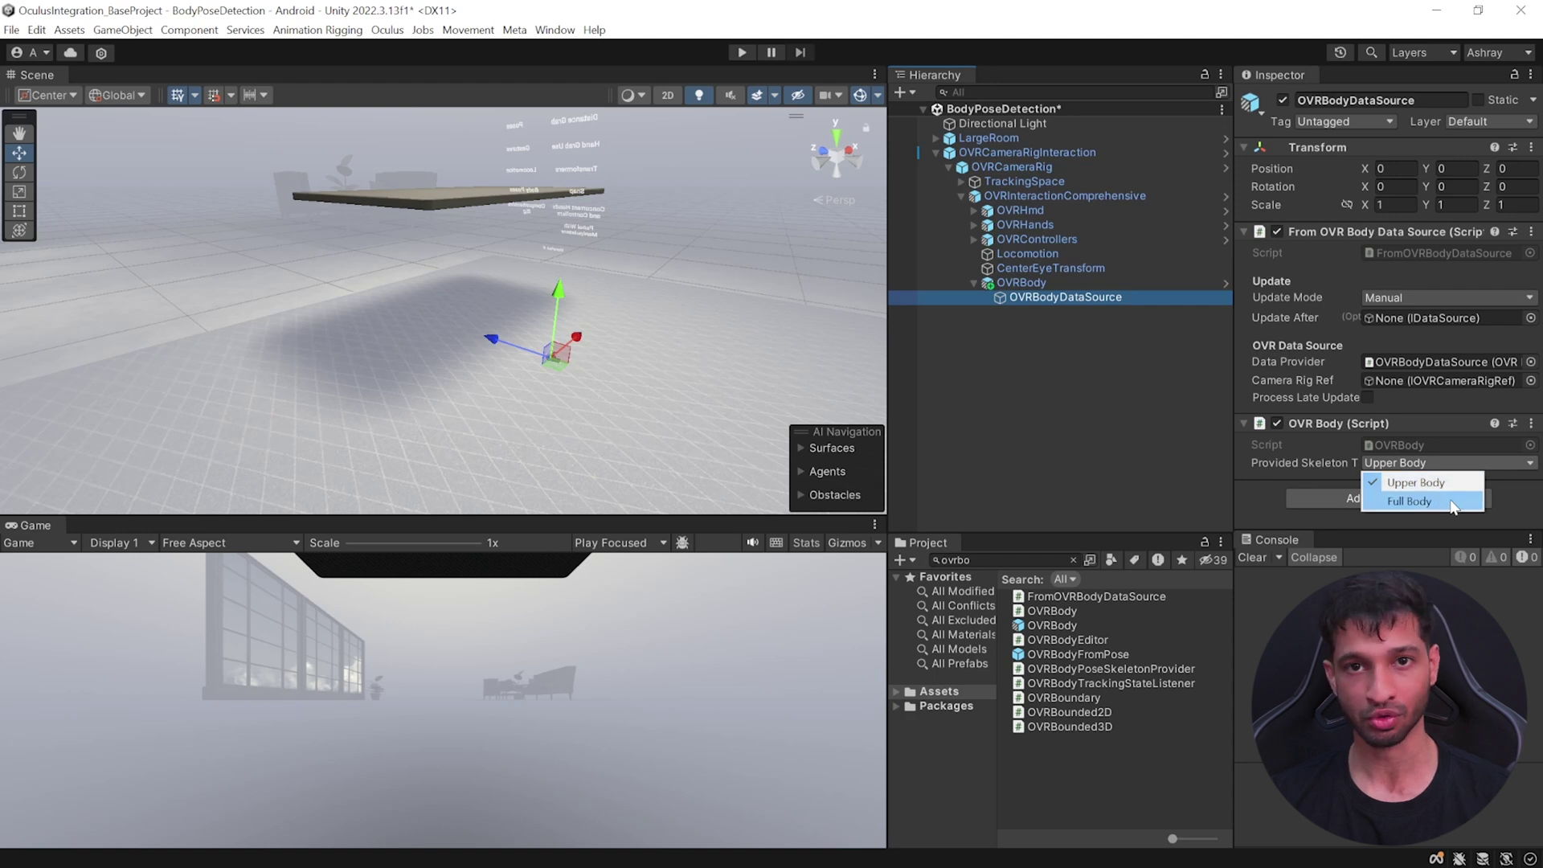
click(1451, 501)
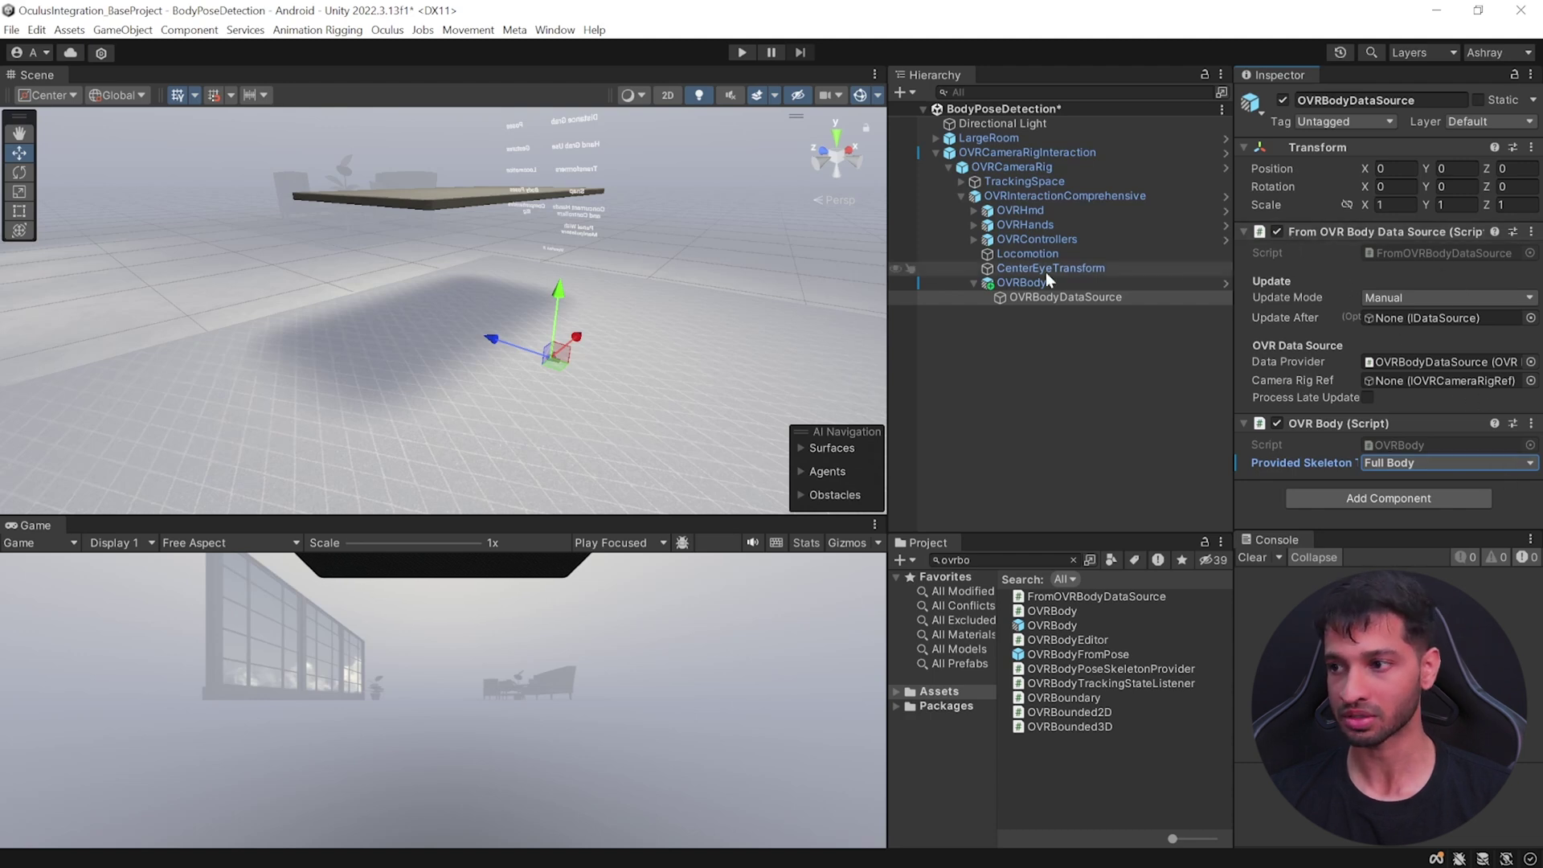
click(1025, 283)
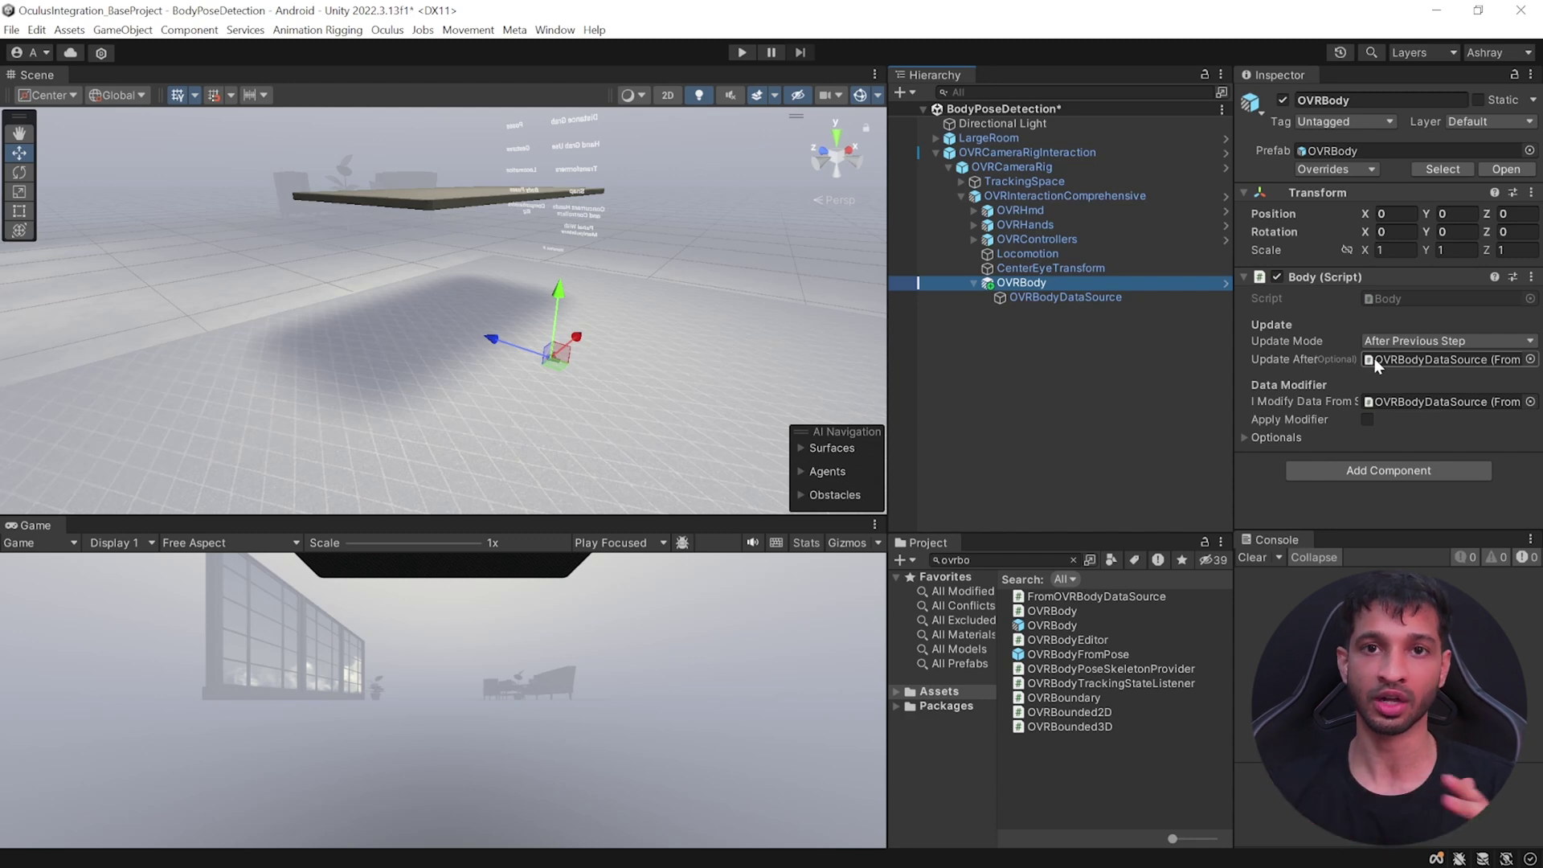
- Assign OVRInteractionComprehensive to OVRBodyDataSource's Camera Rig Ref field
click(1059, 300)
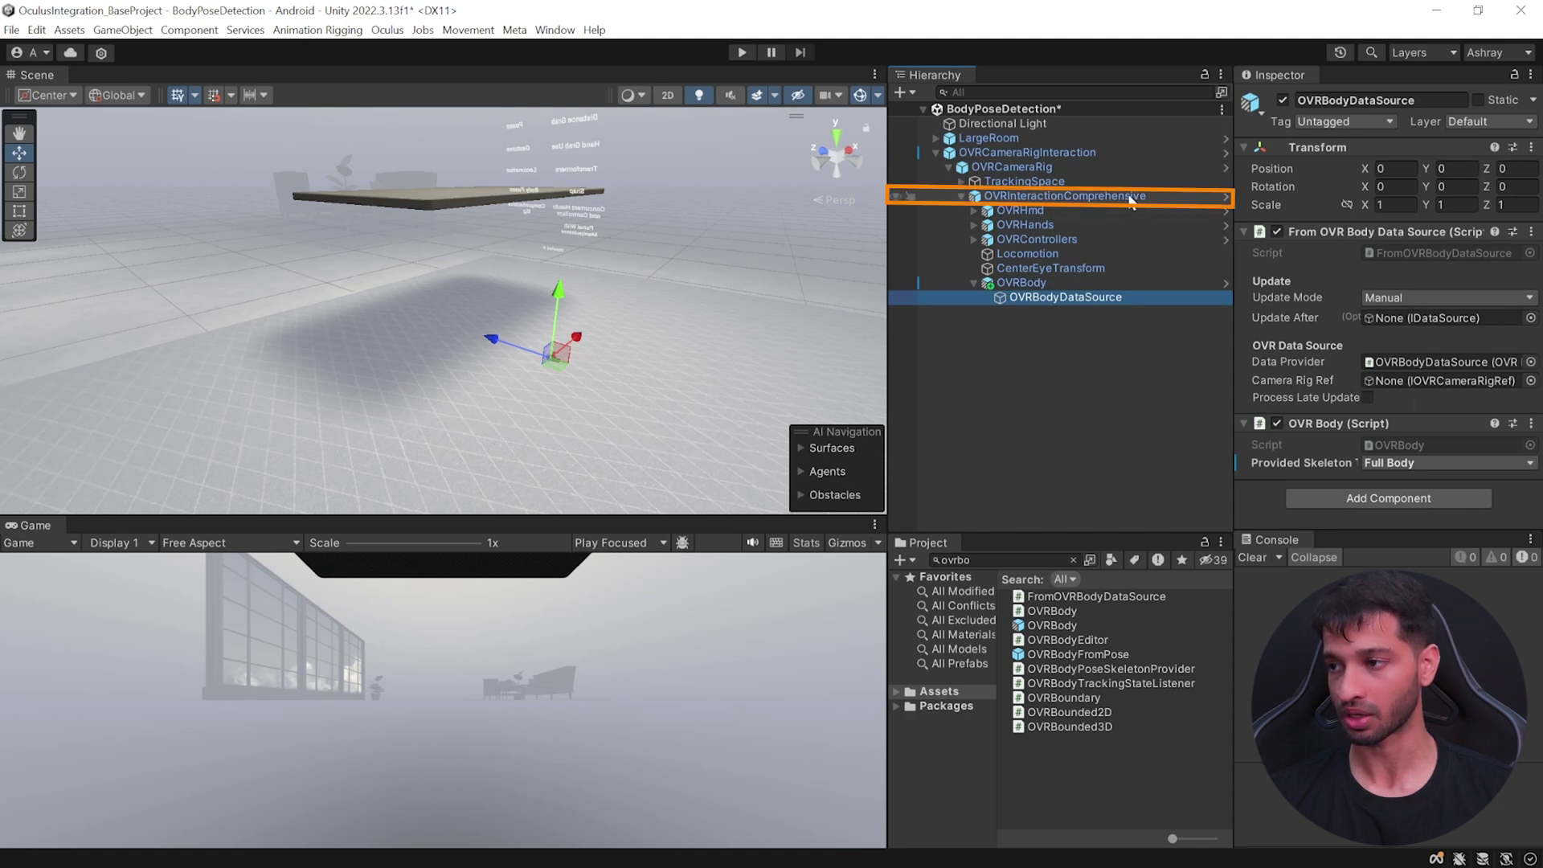
drag(1130, 199, 1412, 381)
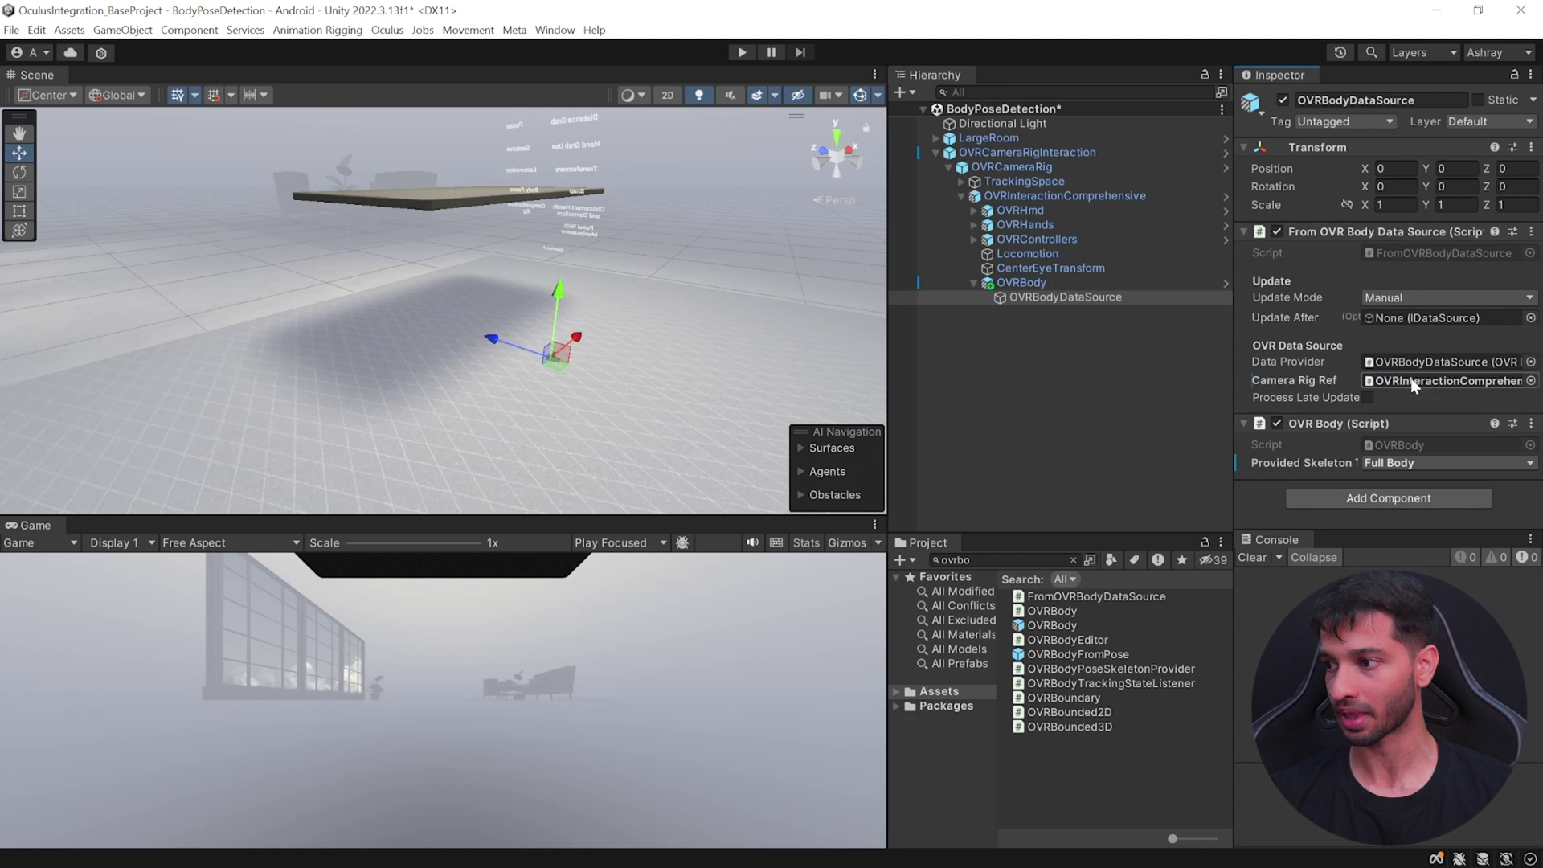
- Create an empty child under OVRBody named PoseFromBody
right_click(1007, 281)
click(1077, 460)
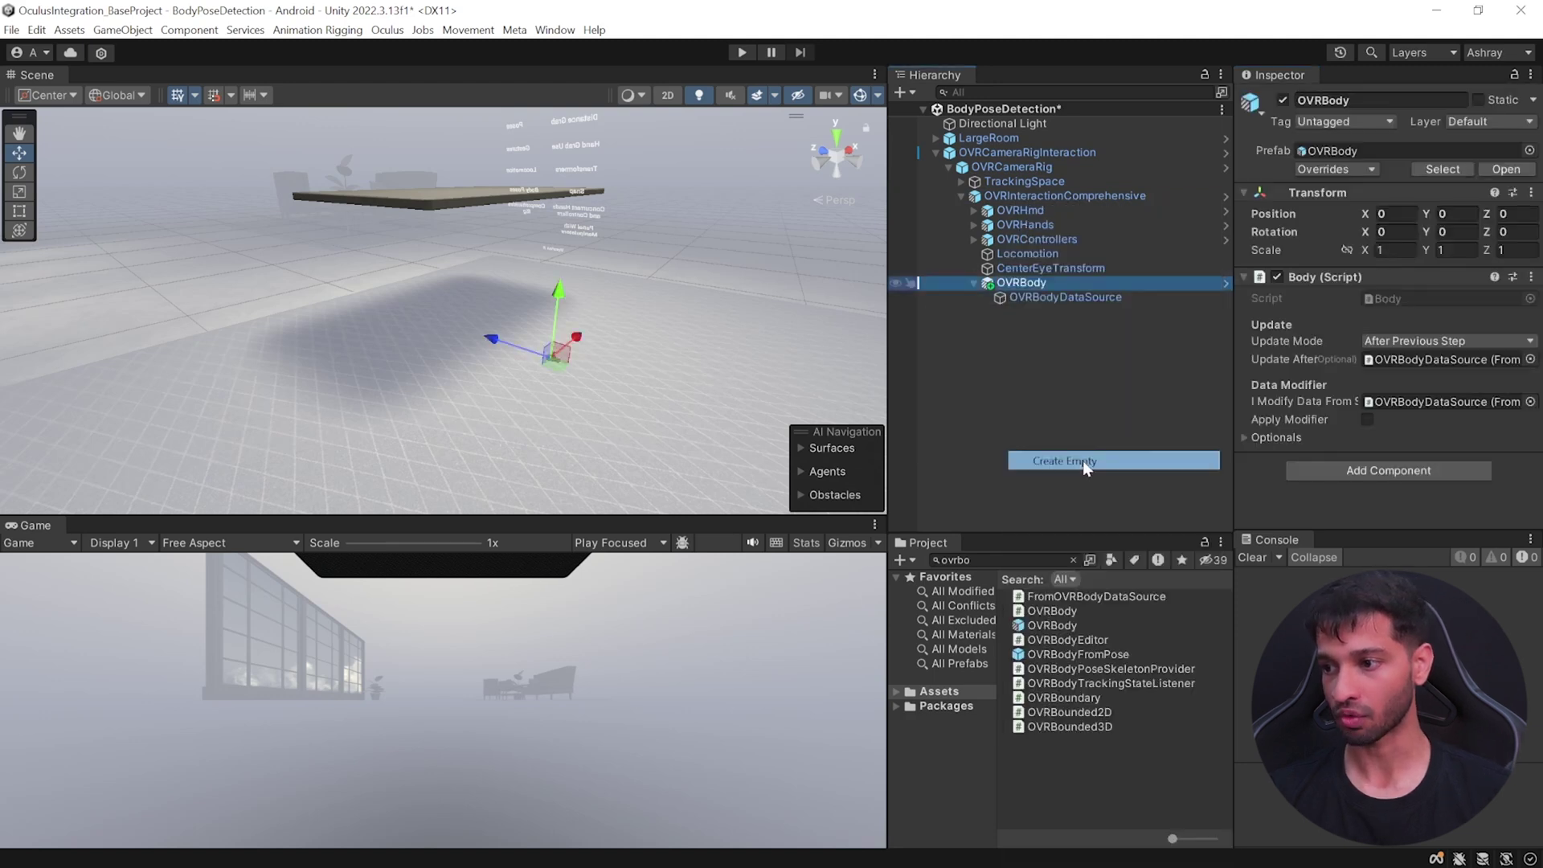
text(PoseFromBody)
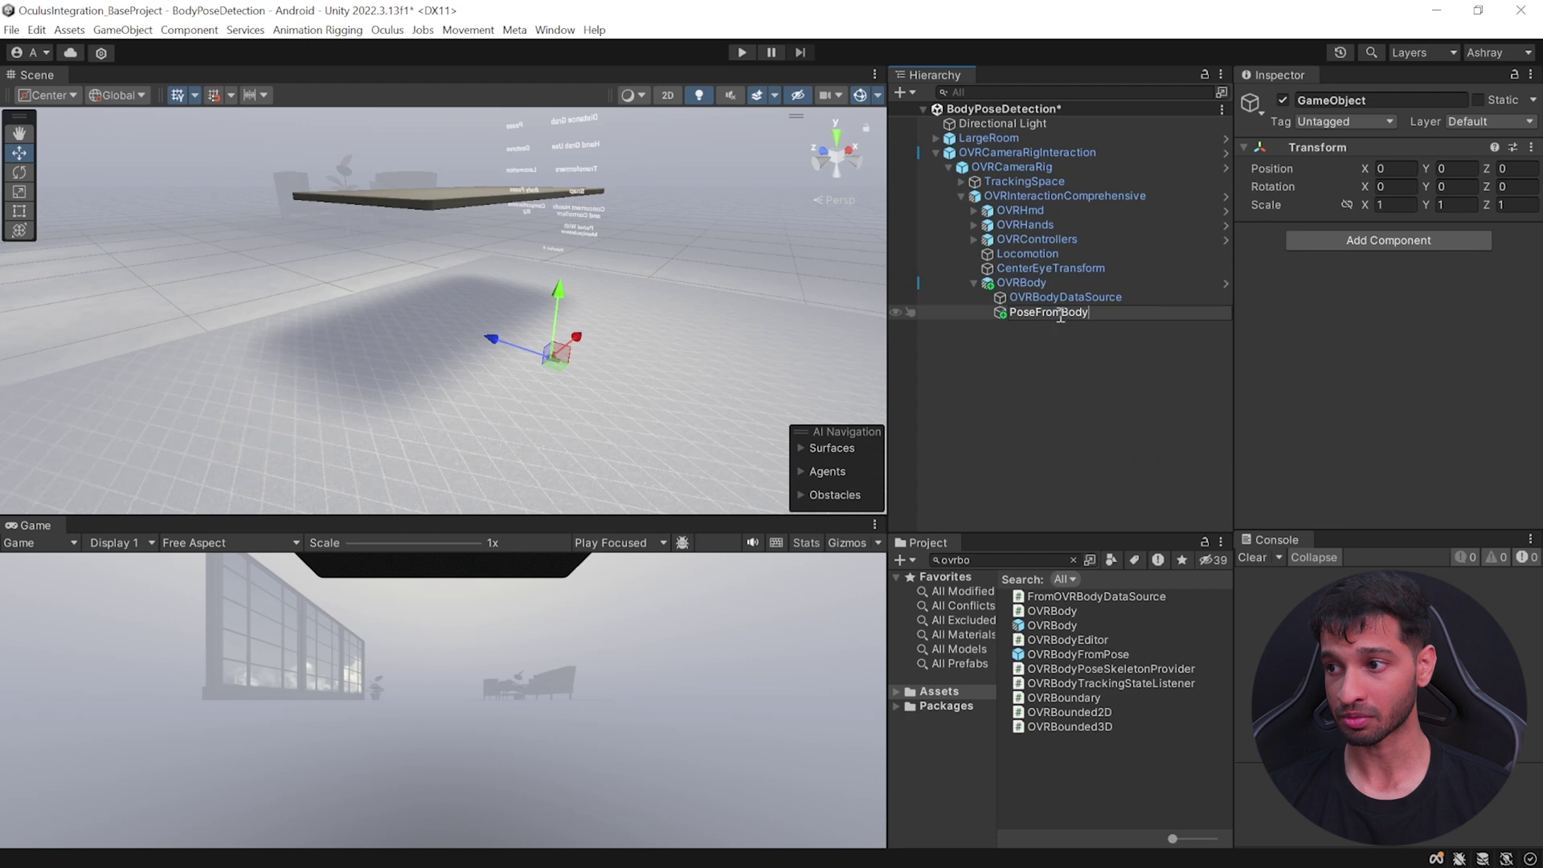
- Add a Pose From Body component to PoseFromBody with OVRBody as its Body
click(1450, 243)
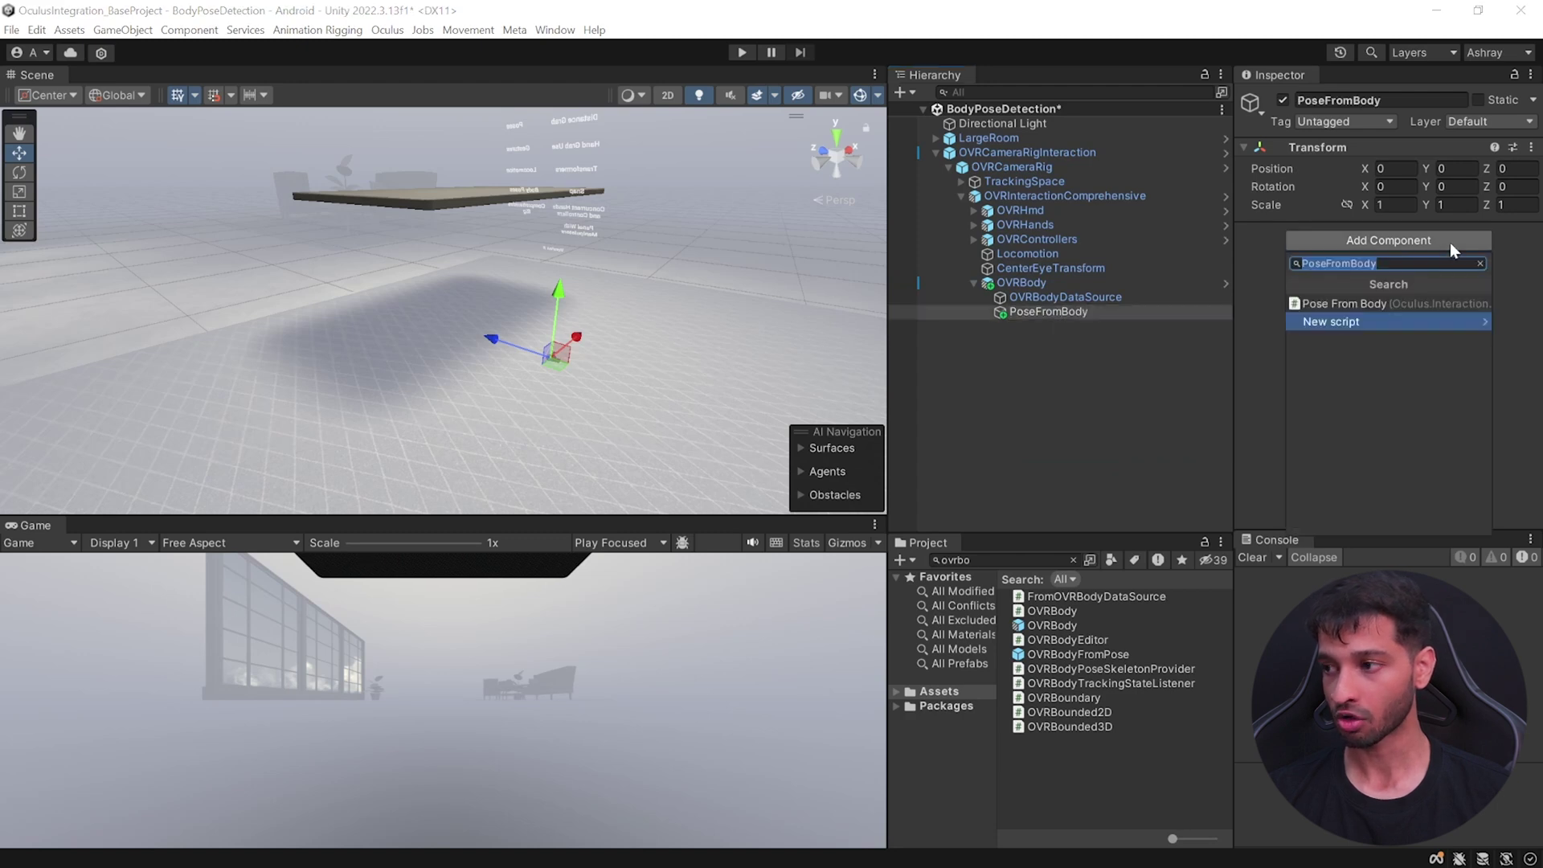
click(1362, 306)
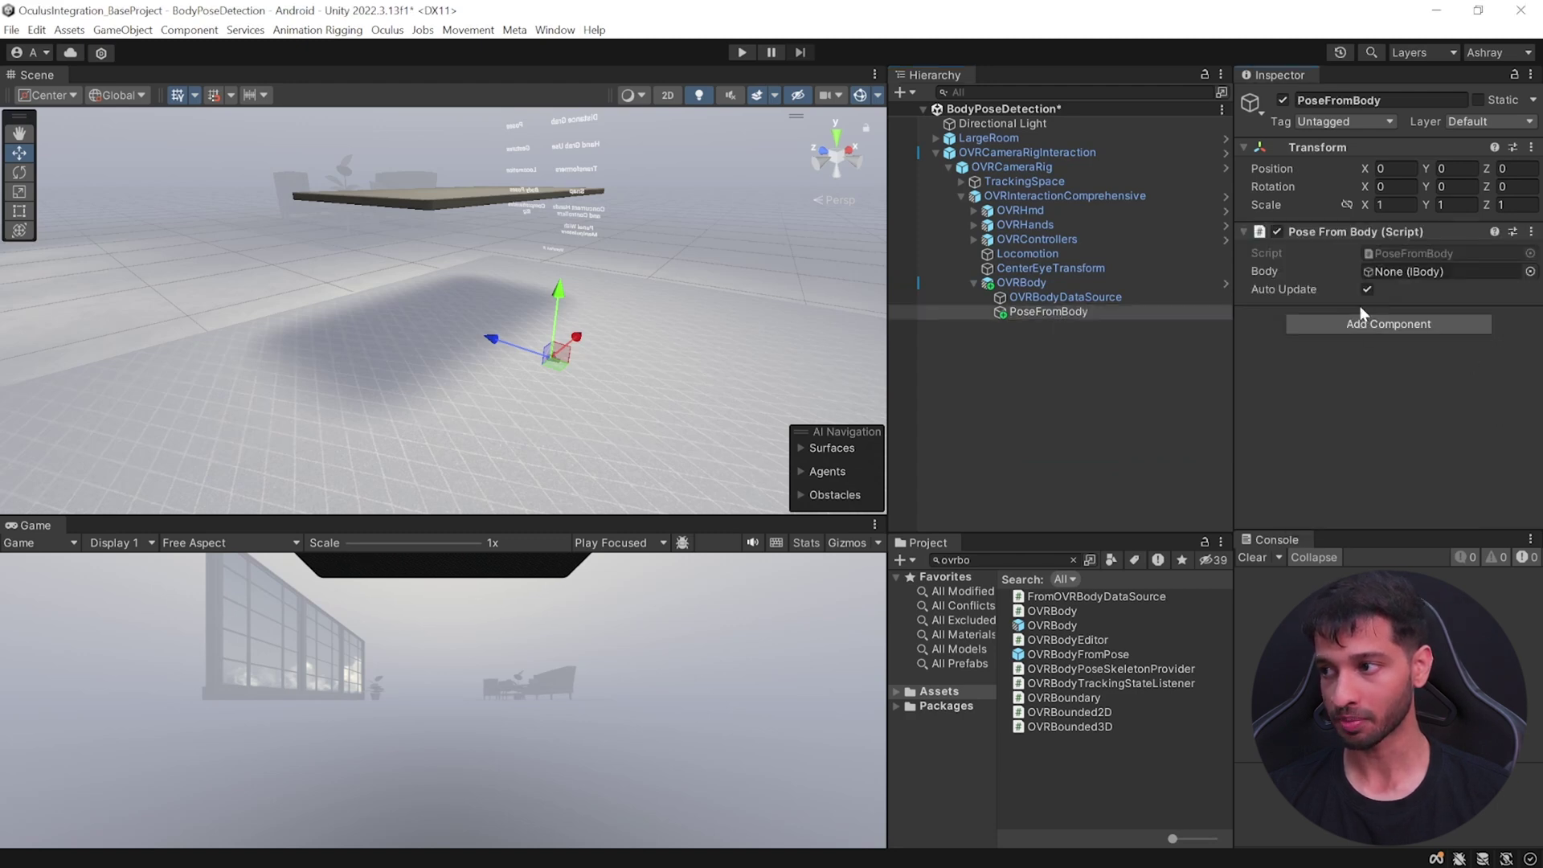
drag(1014, 282, 1441, 273)
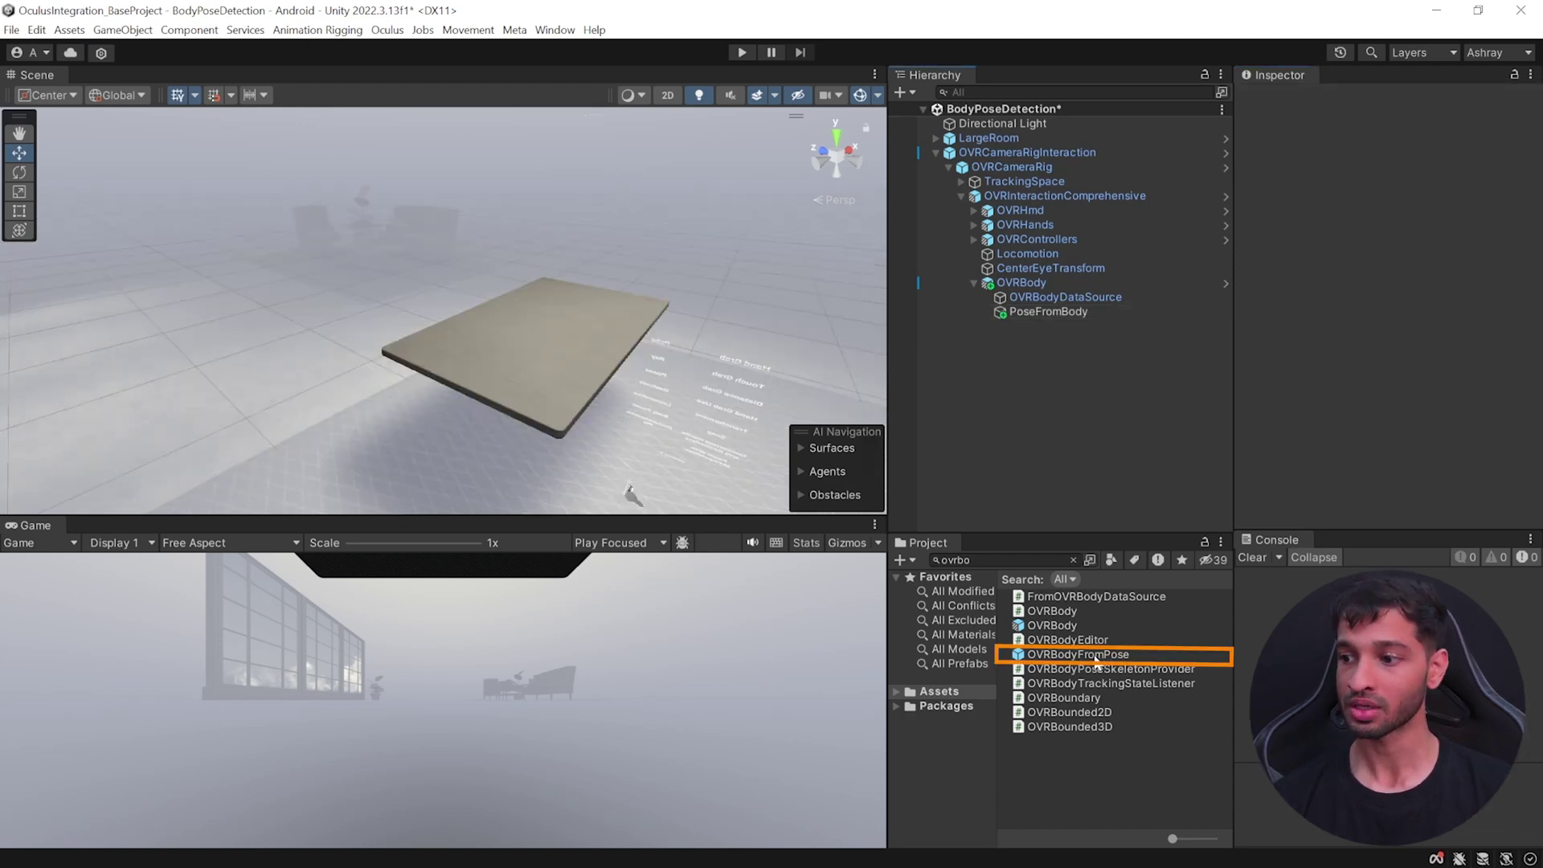
- Add the OVRBodyFromPose prefab and expand its debug_full_body, Root and Hips children
drag(1097, 656, 1001, 410)
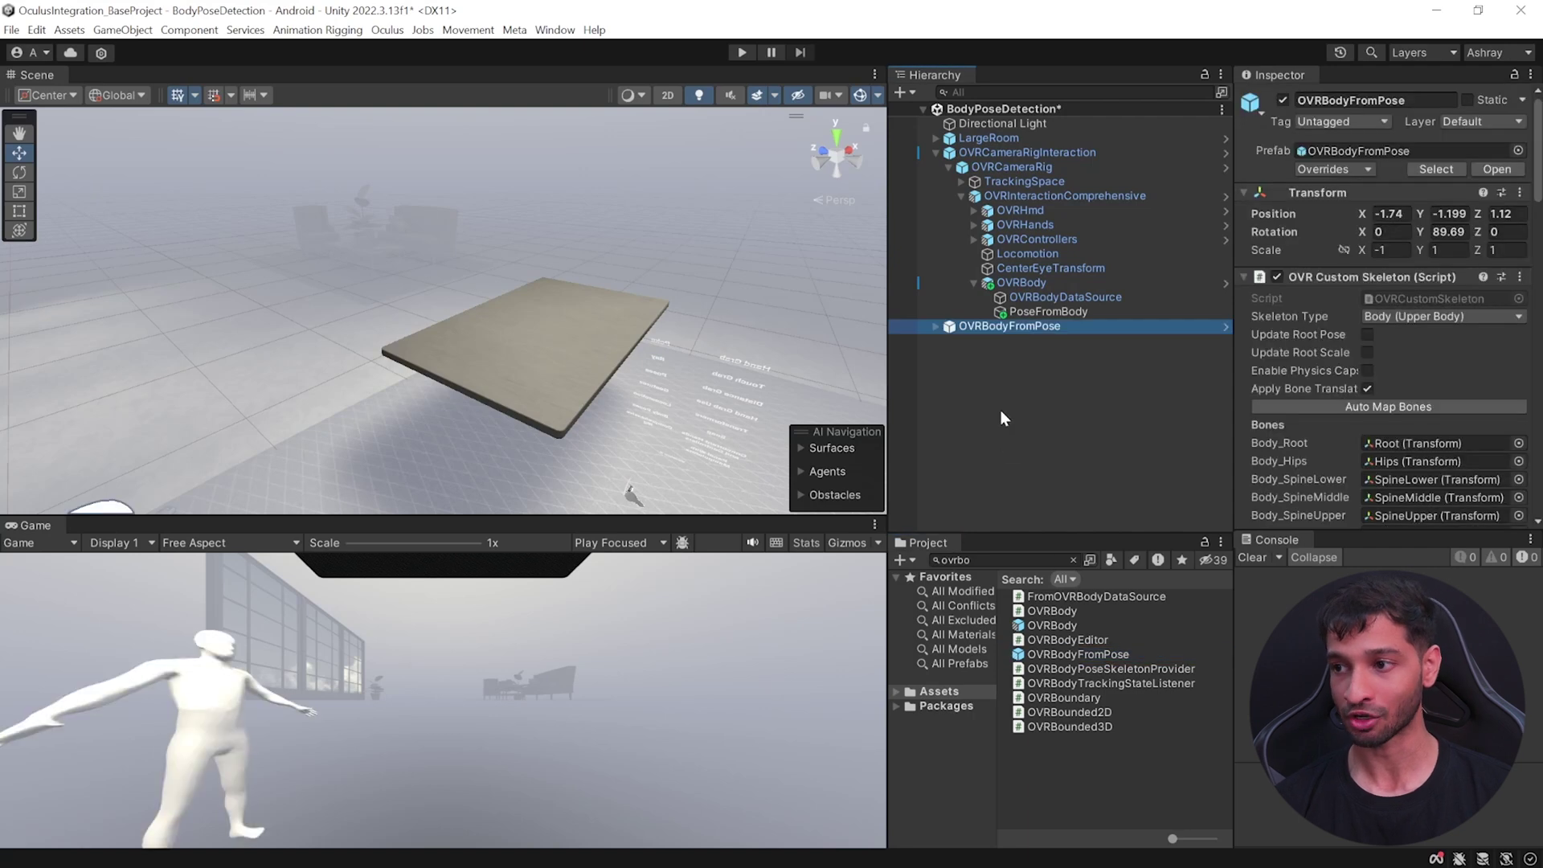
click(937, 326)
click(948, 340)
click(999, 355)
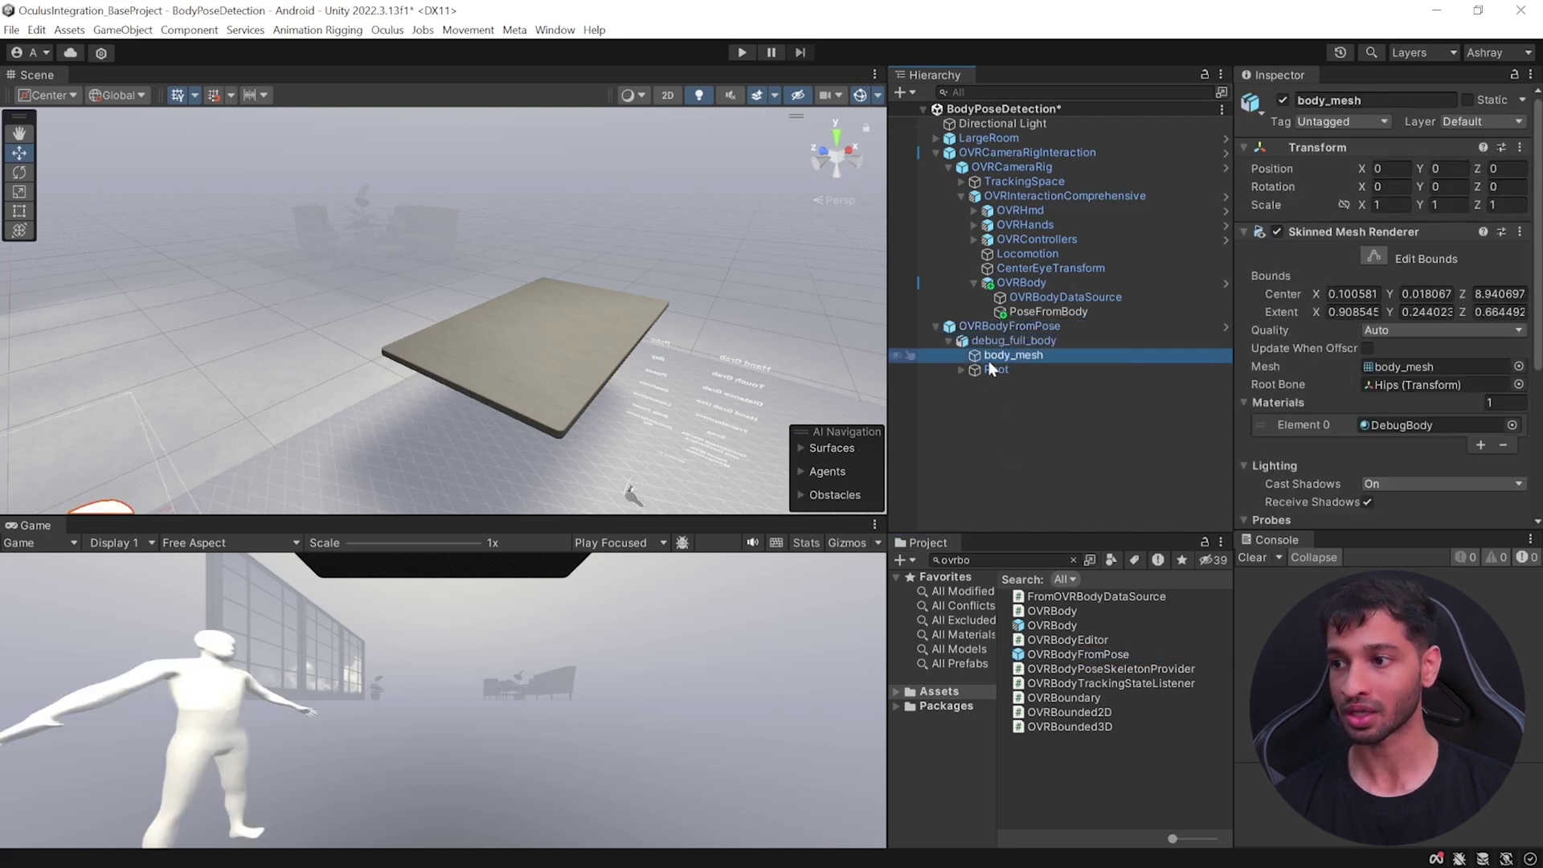
click(961, 370)
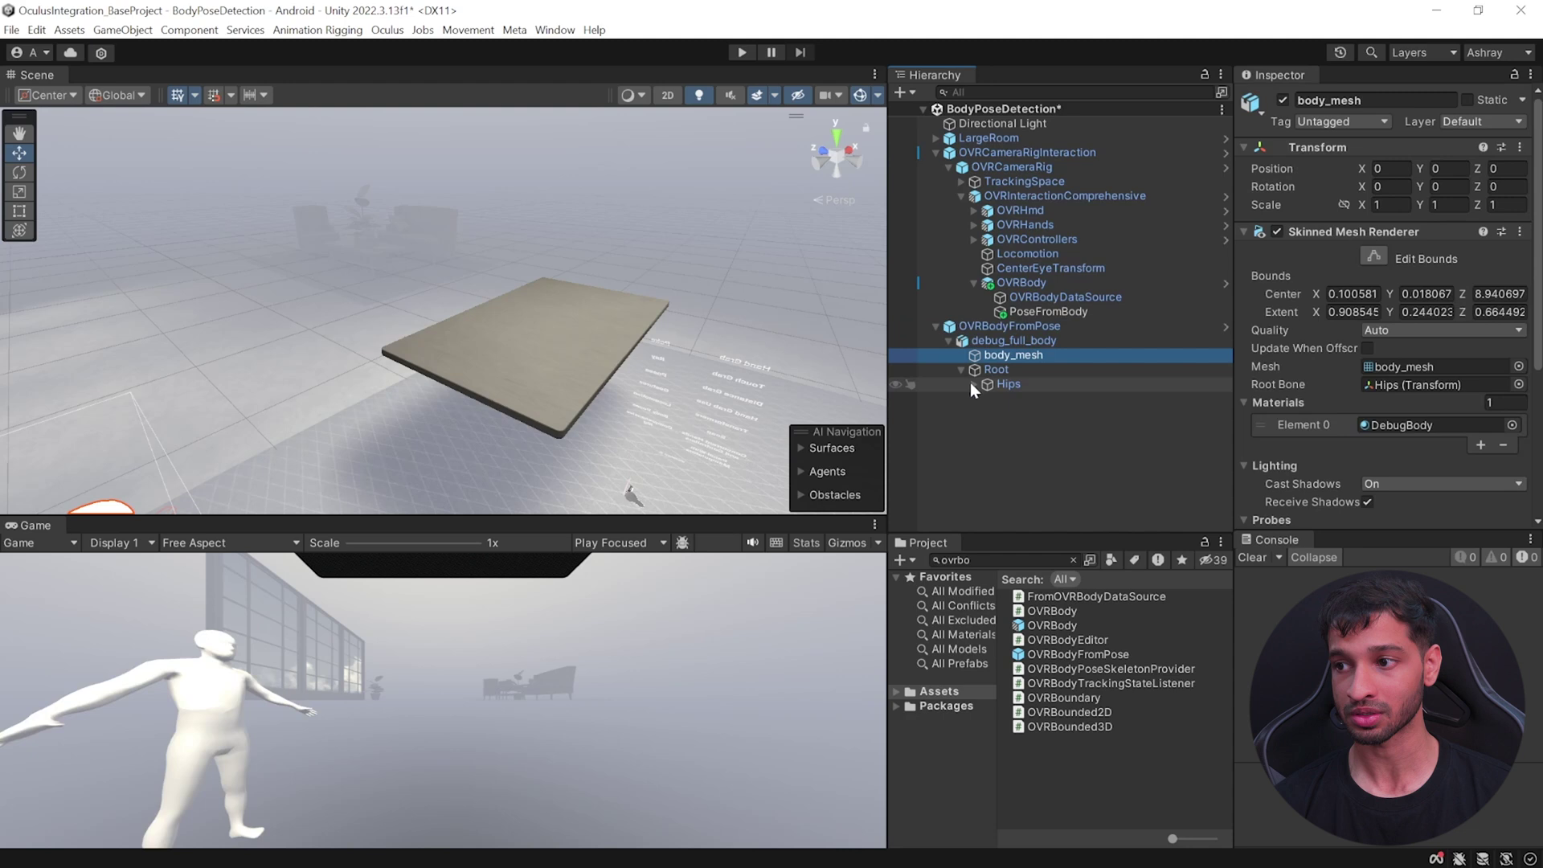
click(974, 384)
click(1021, 330)
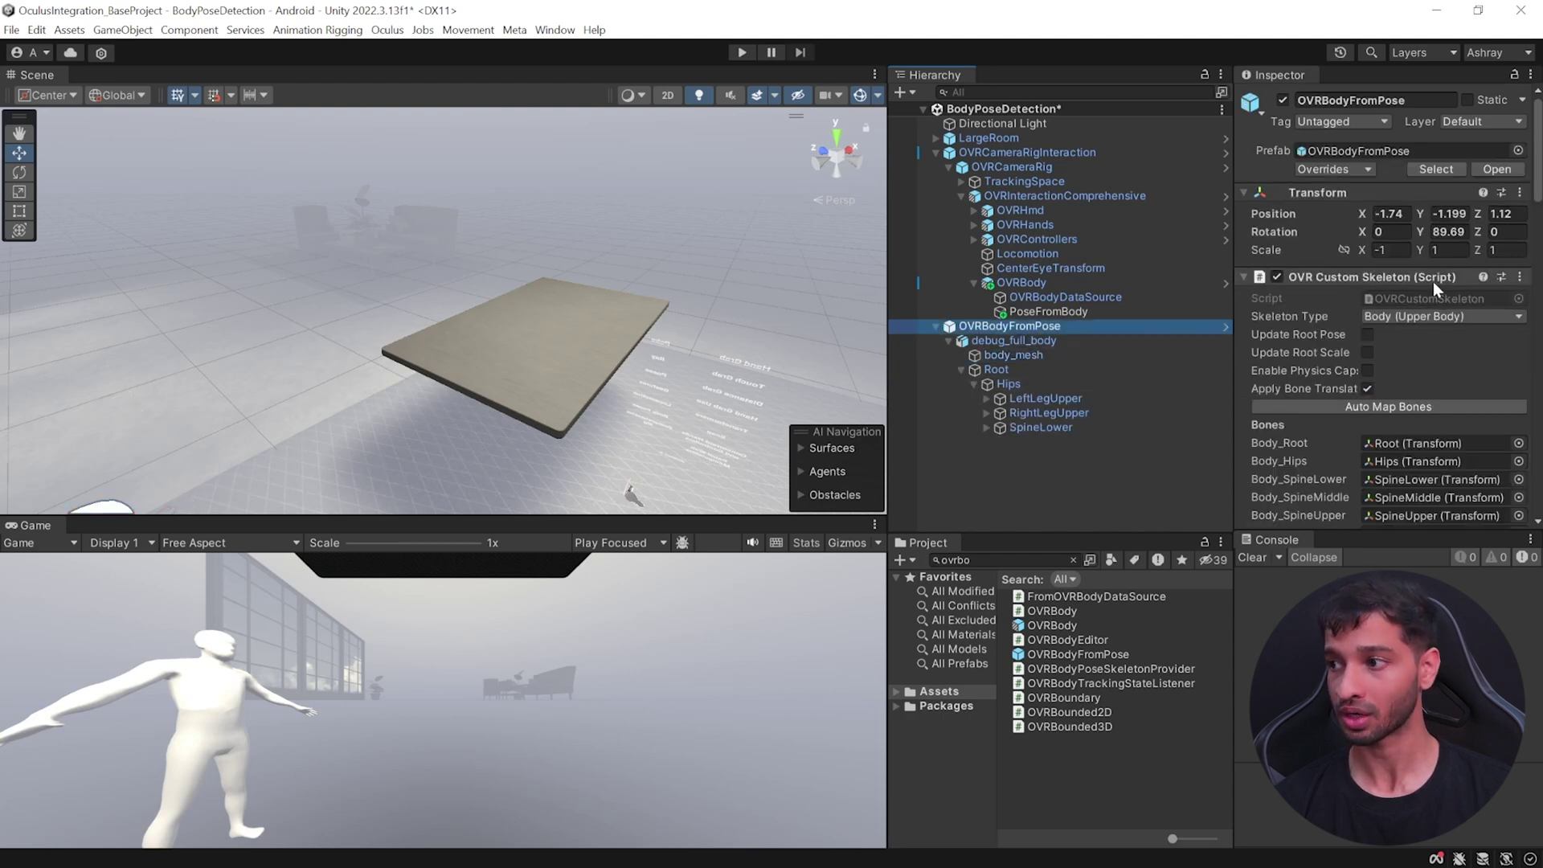
- Set the OVRBodyFromPose avatar's Skeleton Type to Full Body
scroll(1429, 282, down, 8)
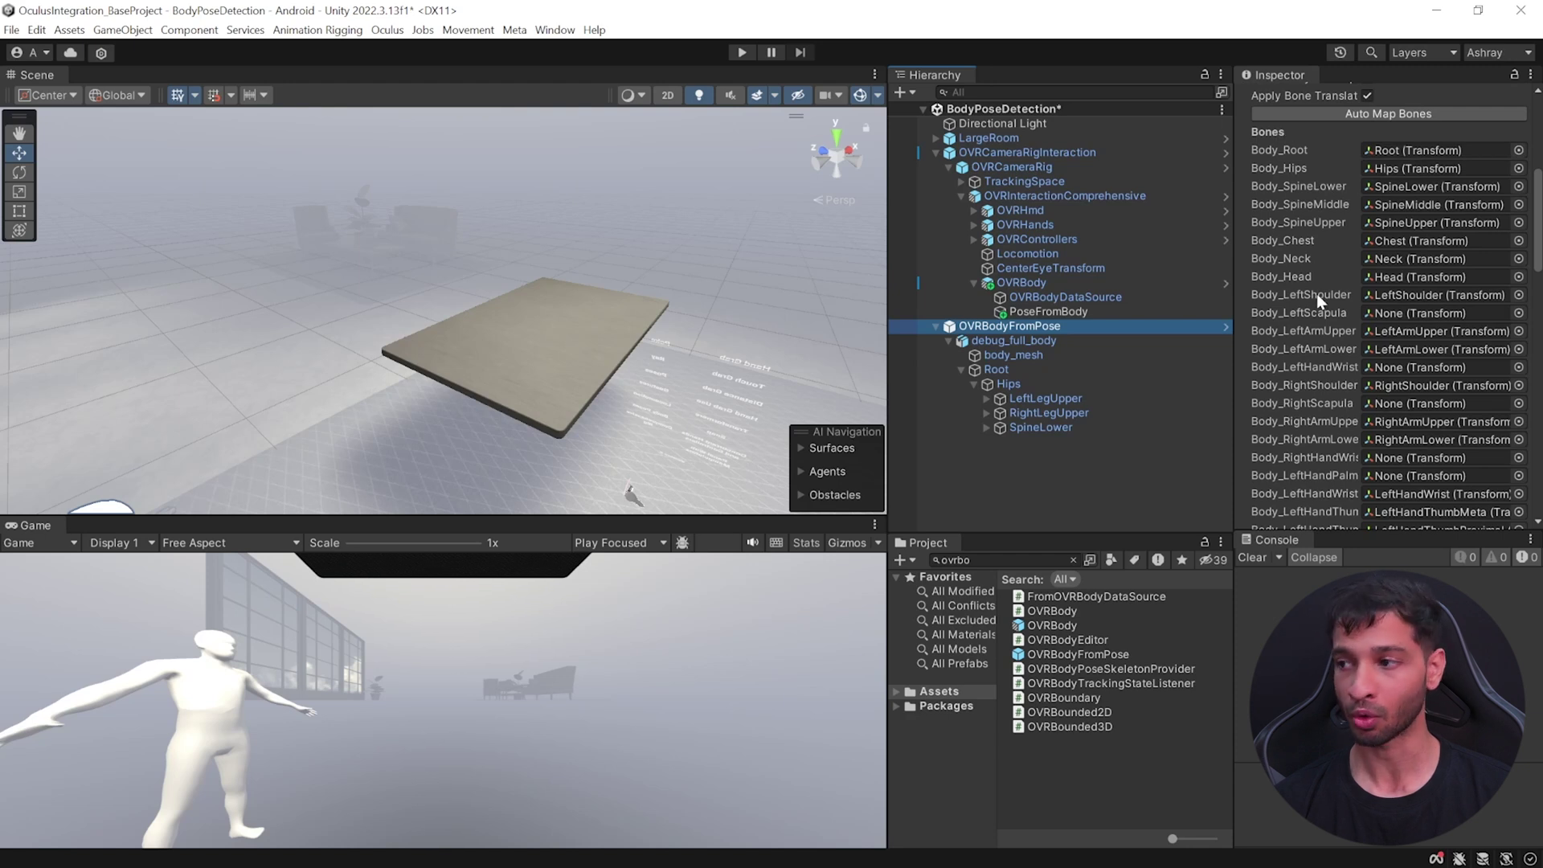
scroll(1354, 268, down, 15)
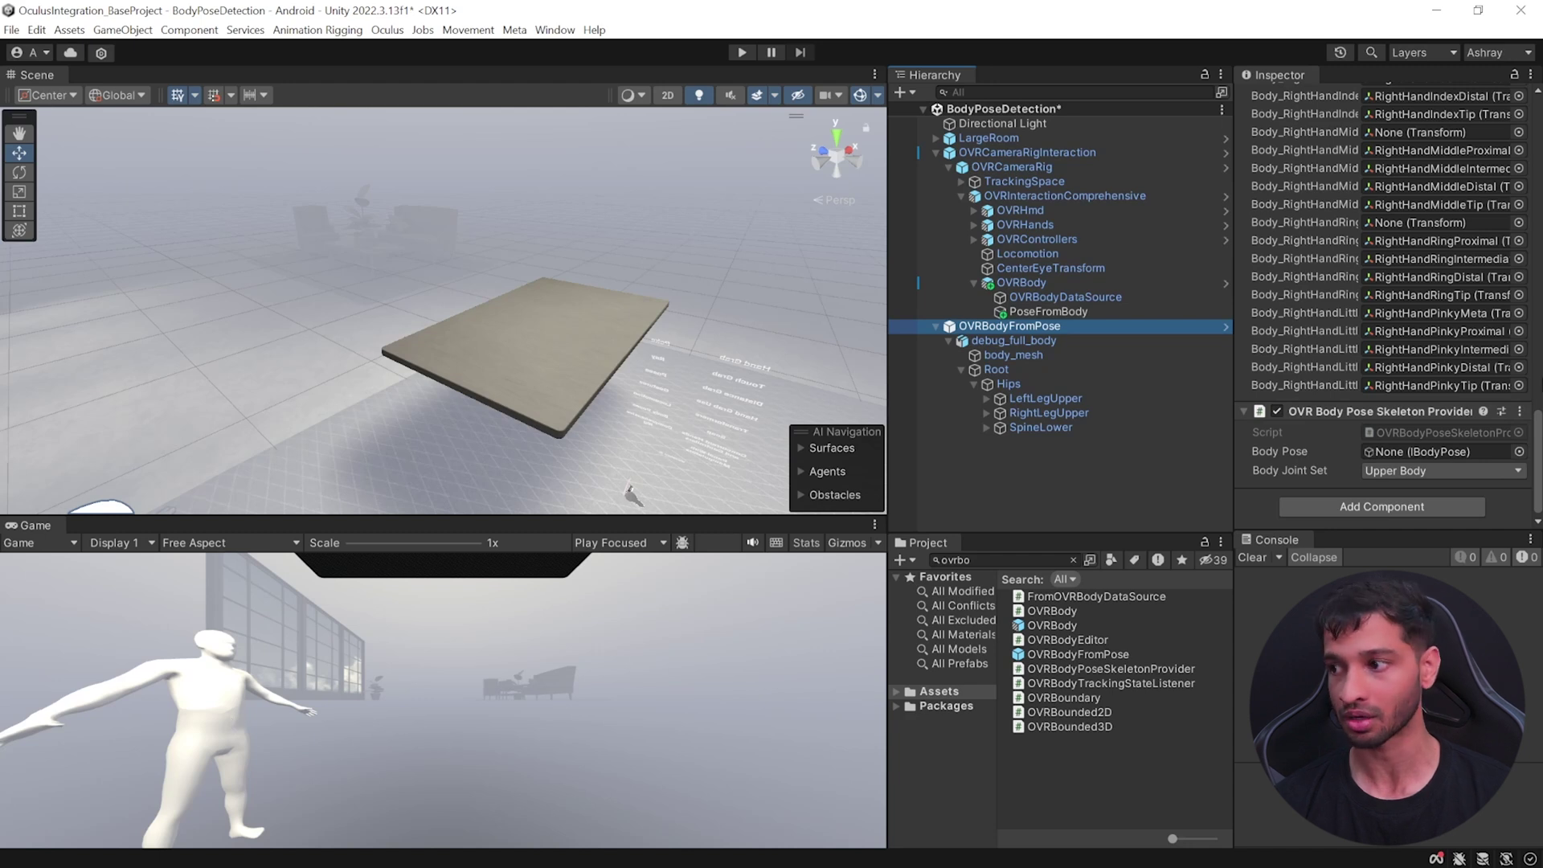
scroll(1435, 391, up, 10)
scroll(1424, 389, up, 15)
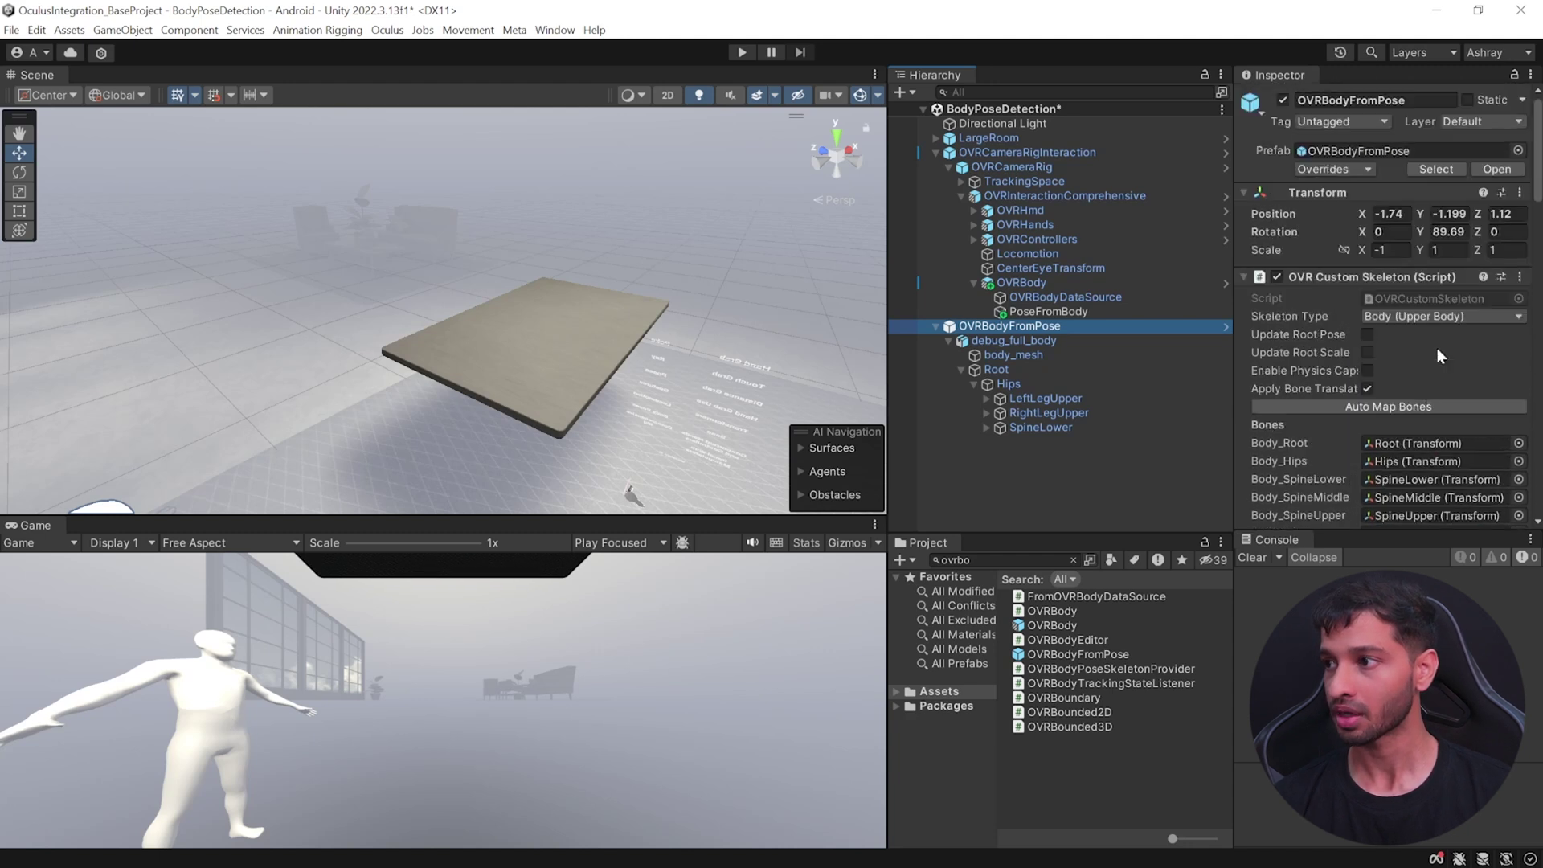
click(1450, 320)
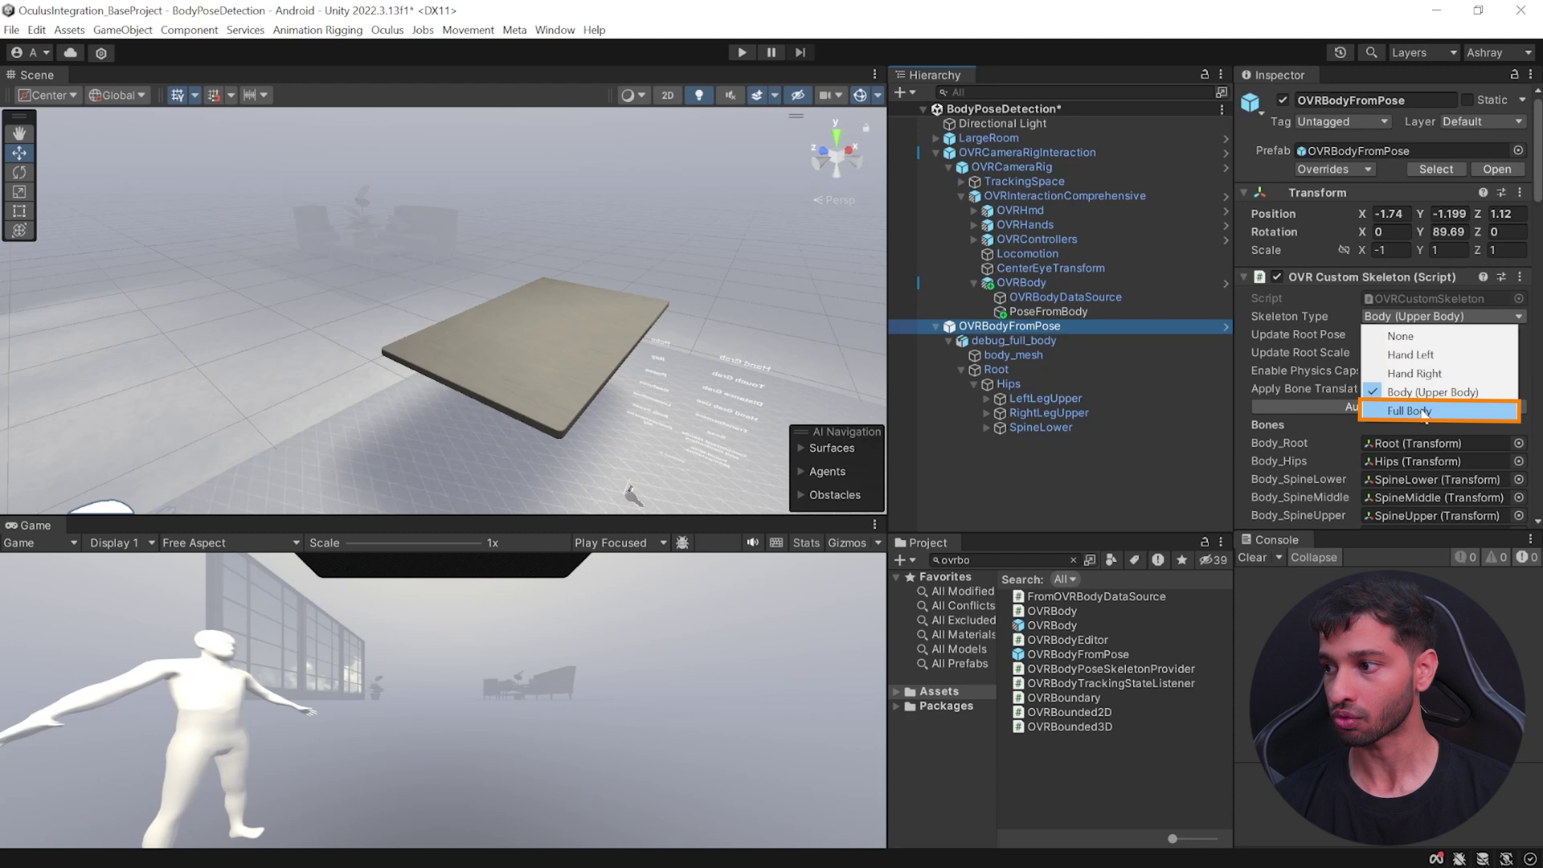
click(1420, 409)
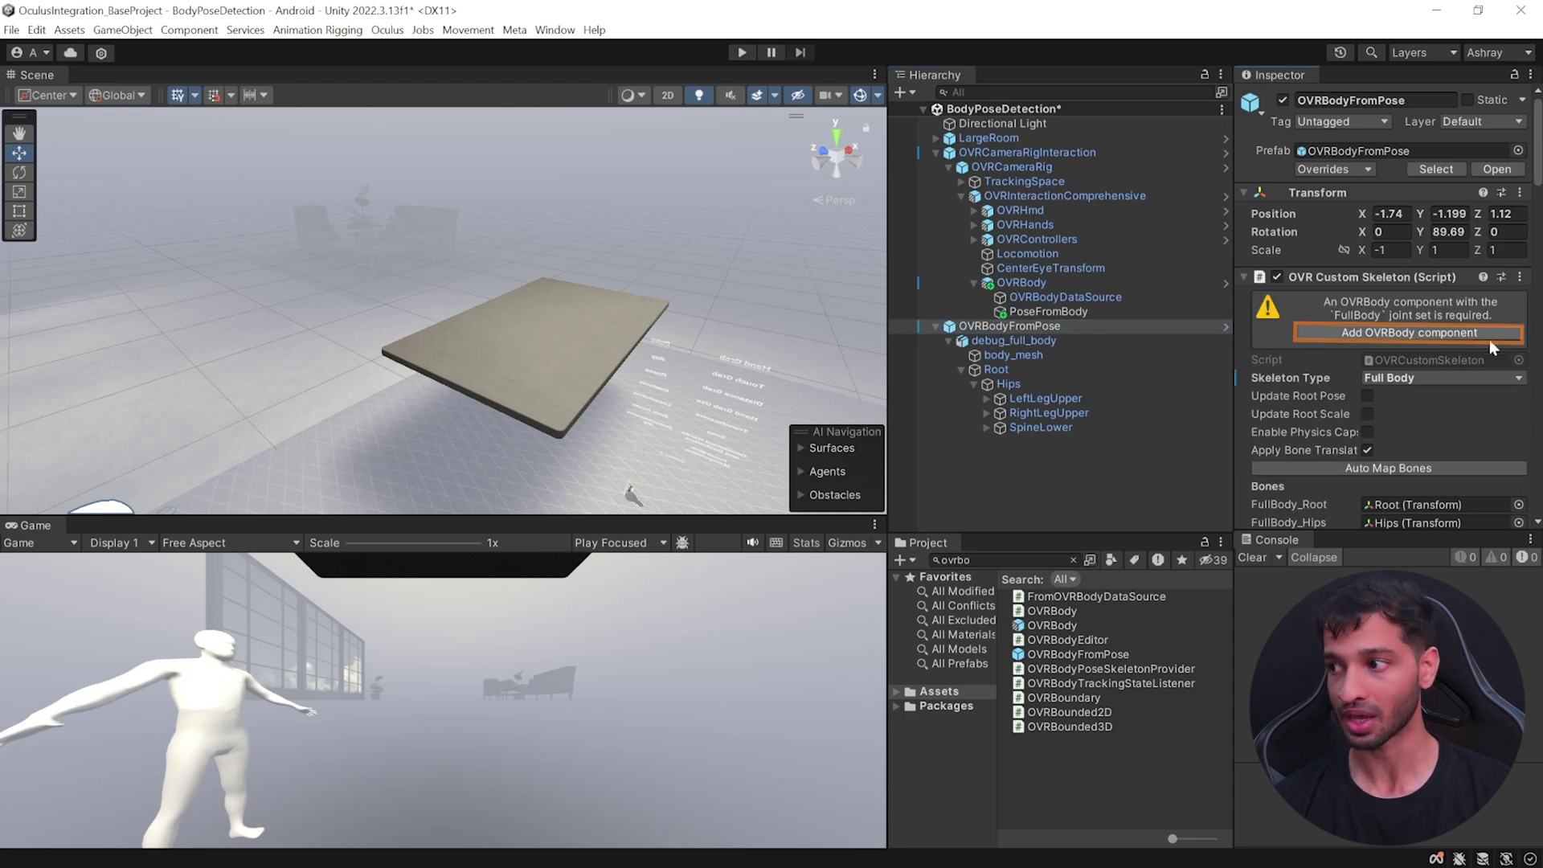
- Add the required OVR Body component and set its Body Joint Set to Full Body
click(1463, 335)
scroll(1455, 322, down, 15)
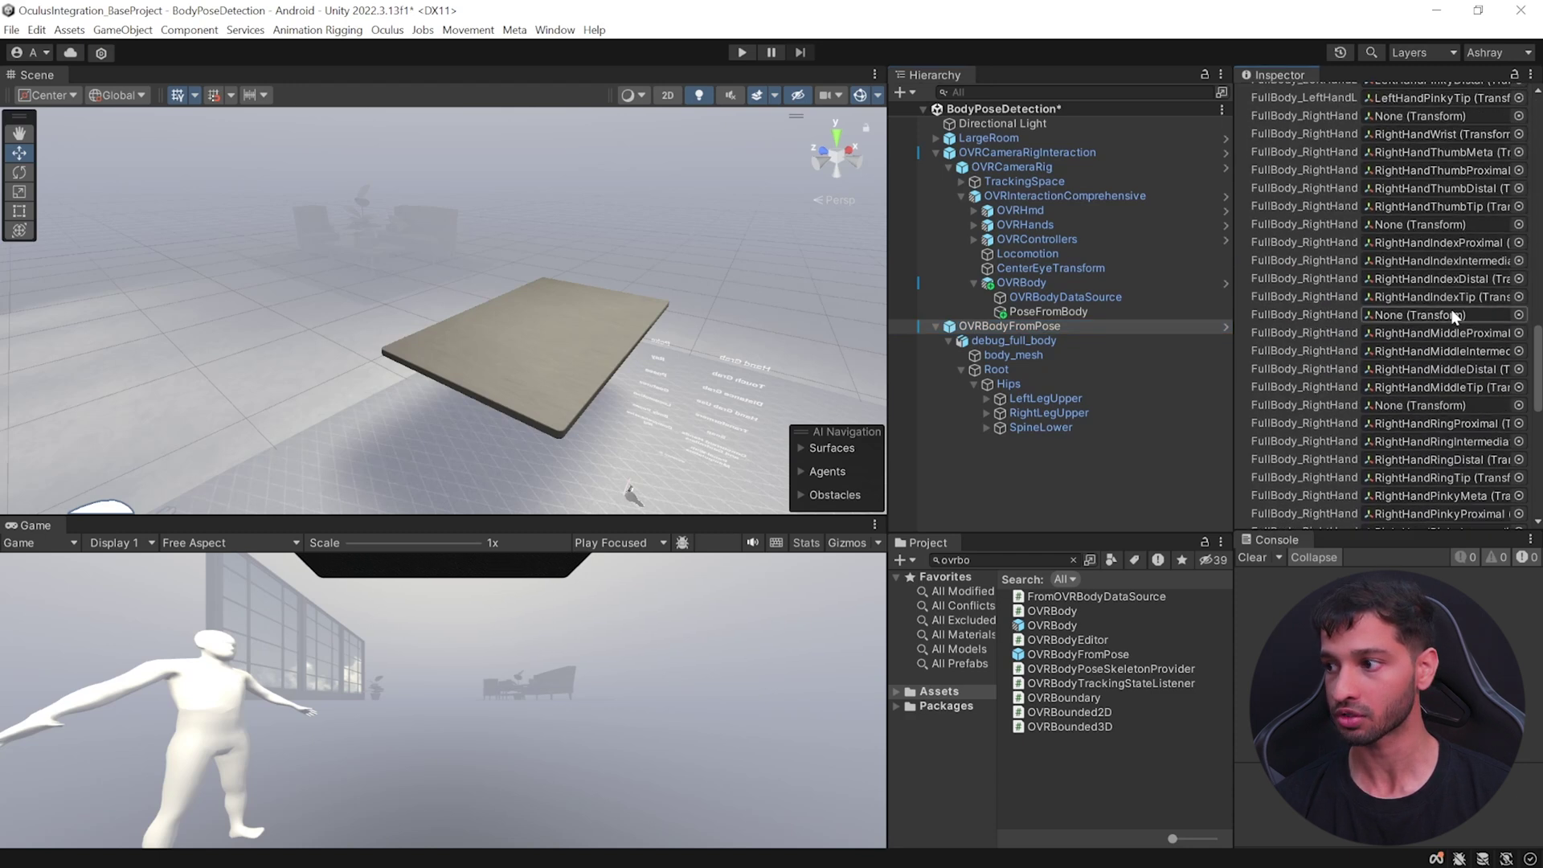
scroll(1455, 315, down, 10)
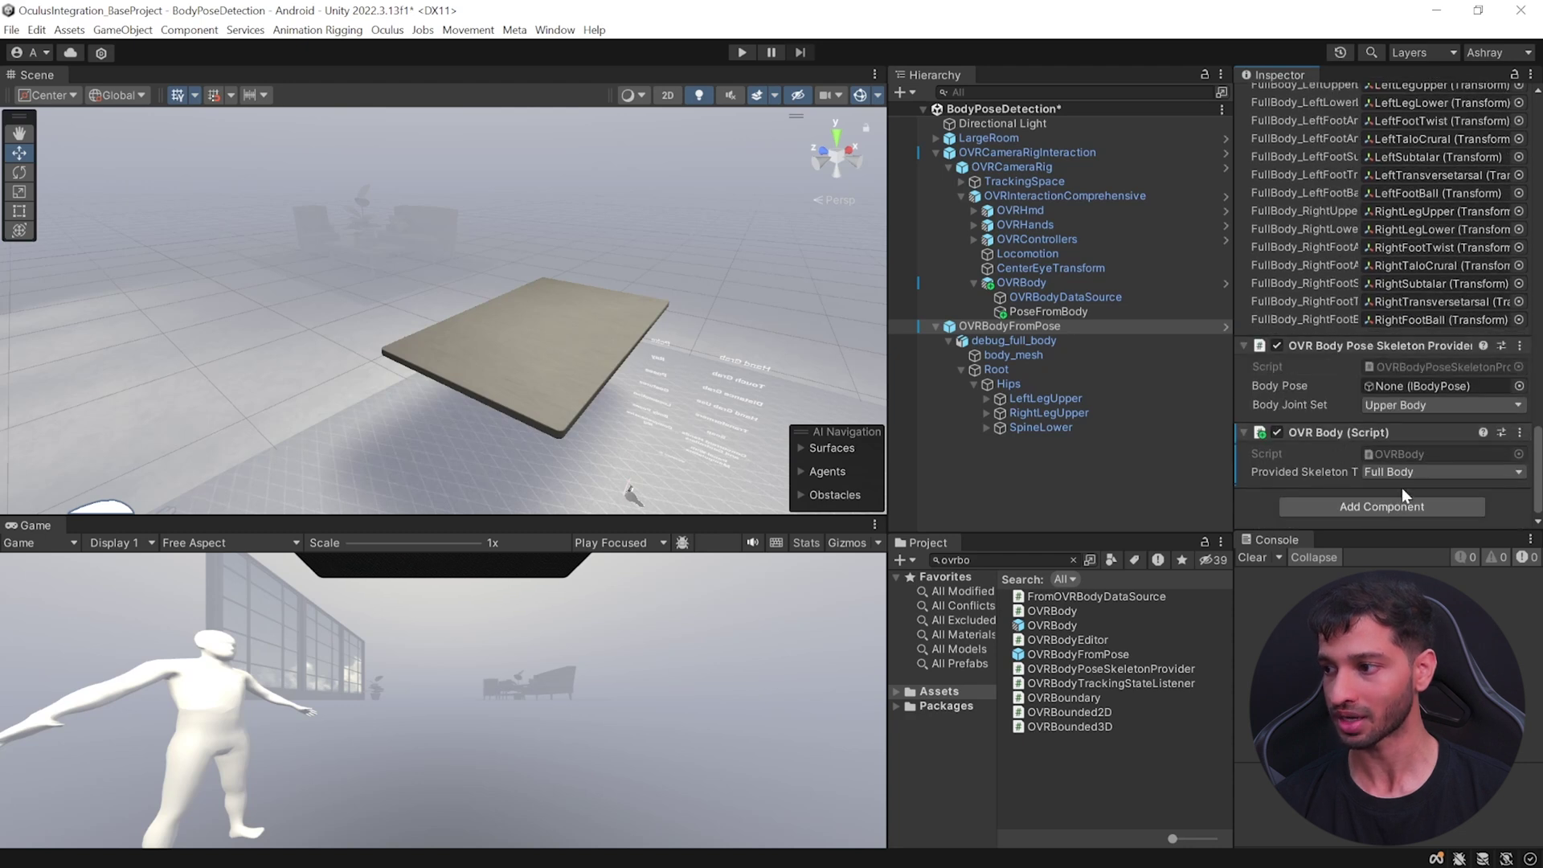
click(1405, 406)
click(1439, 448)
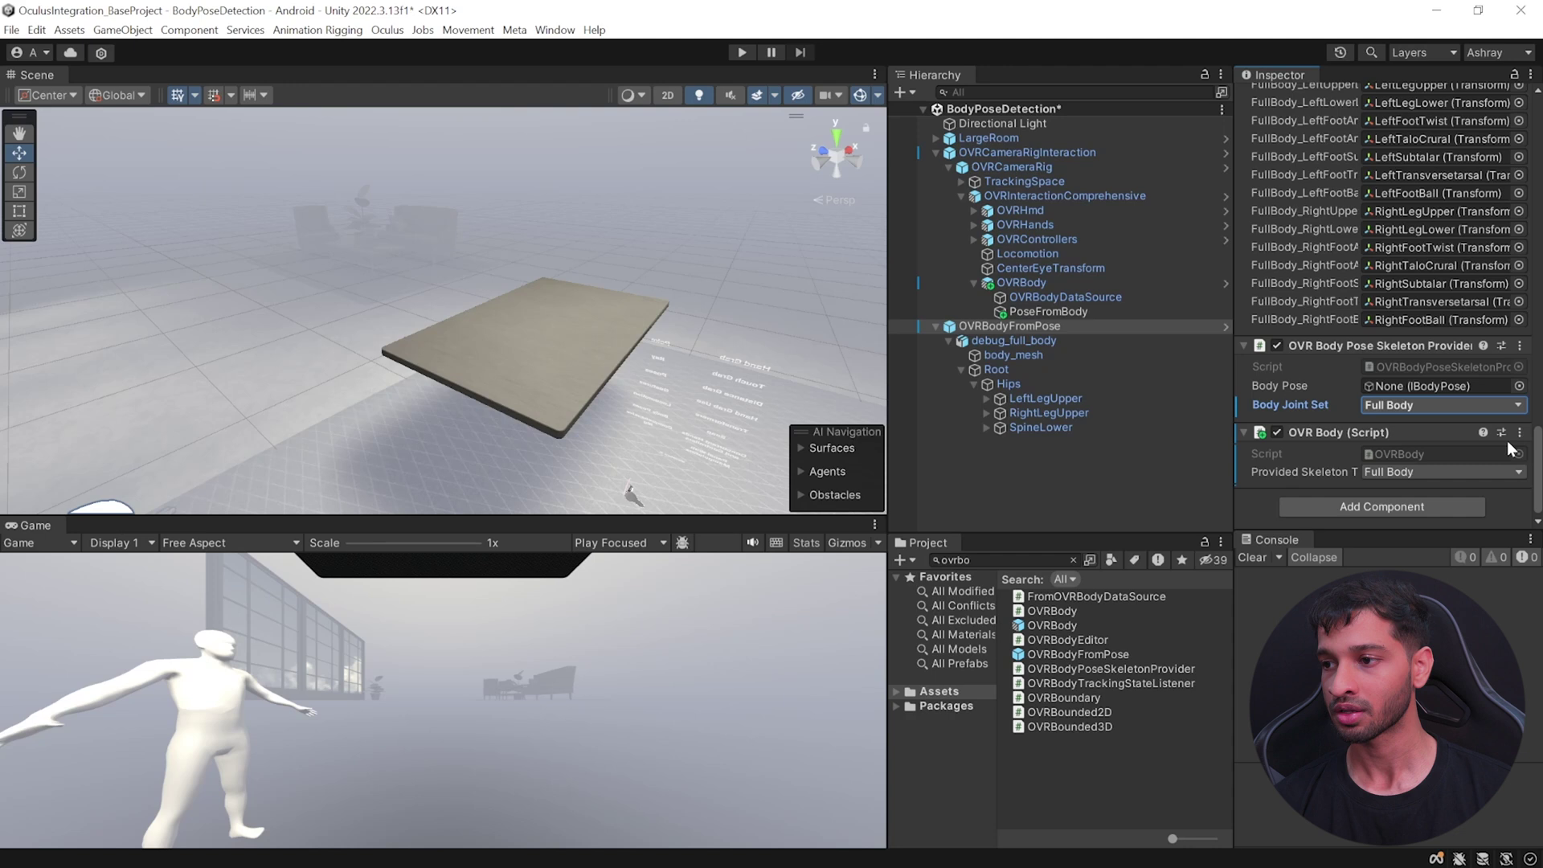
scroll(1434, 306, up, 5)
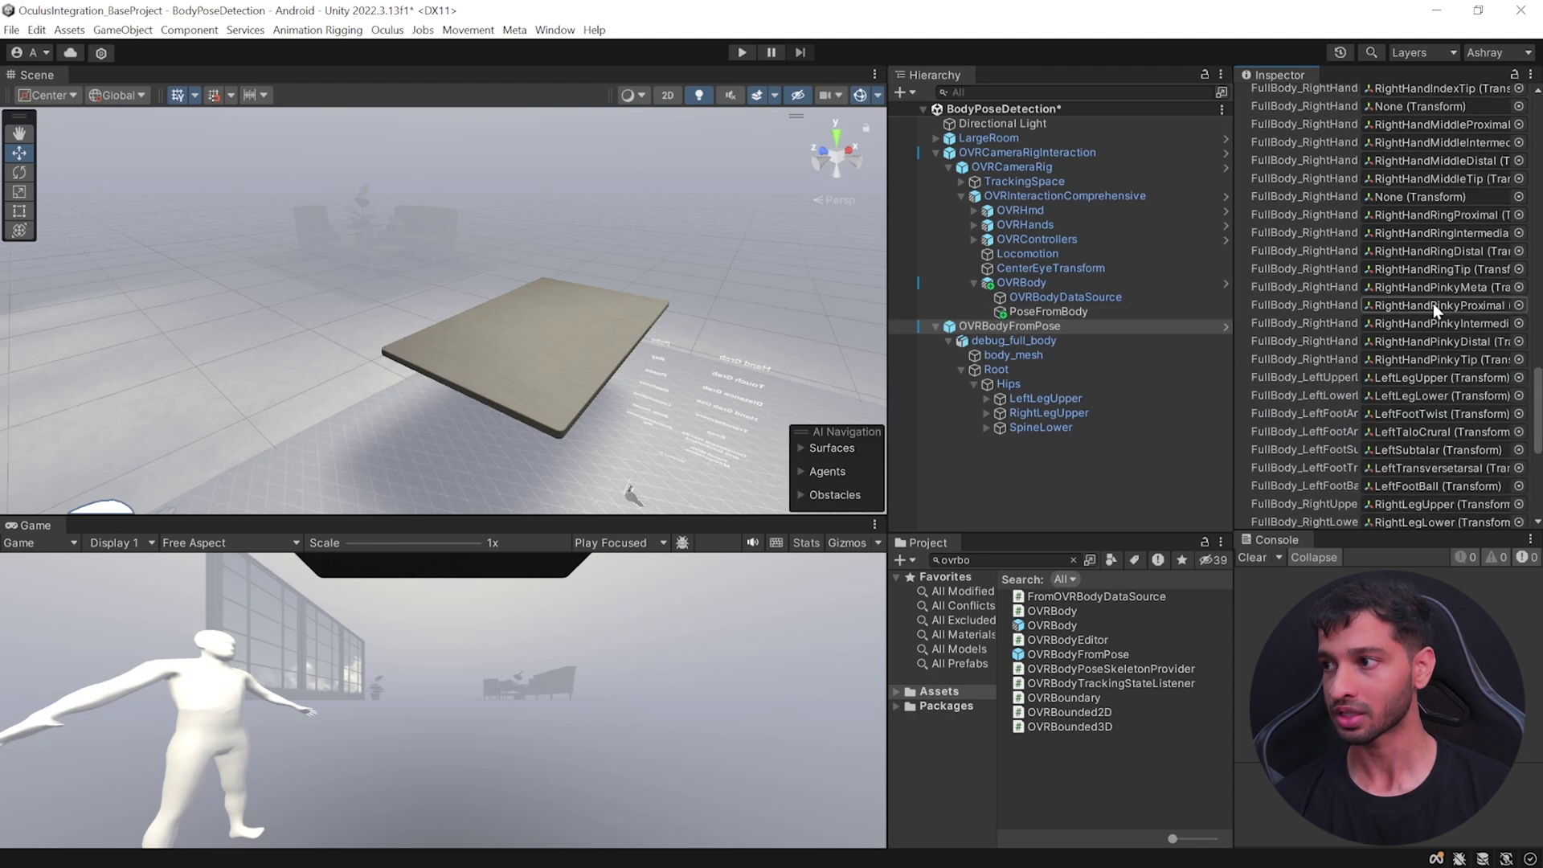
scroll(1434, 304, up, 10)
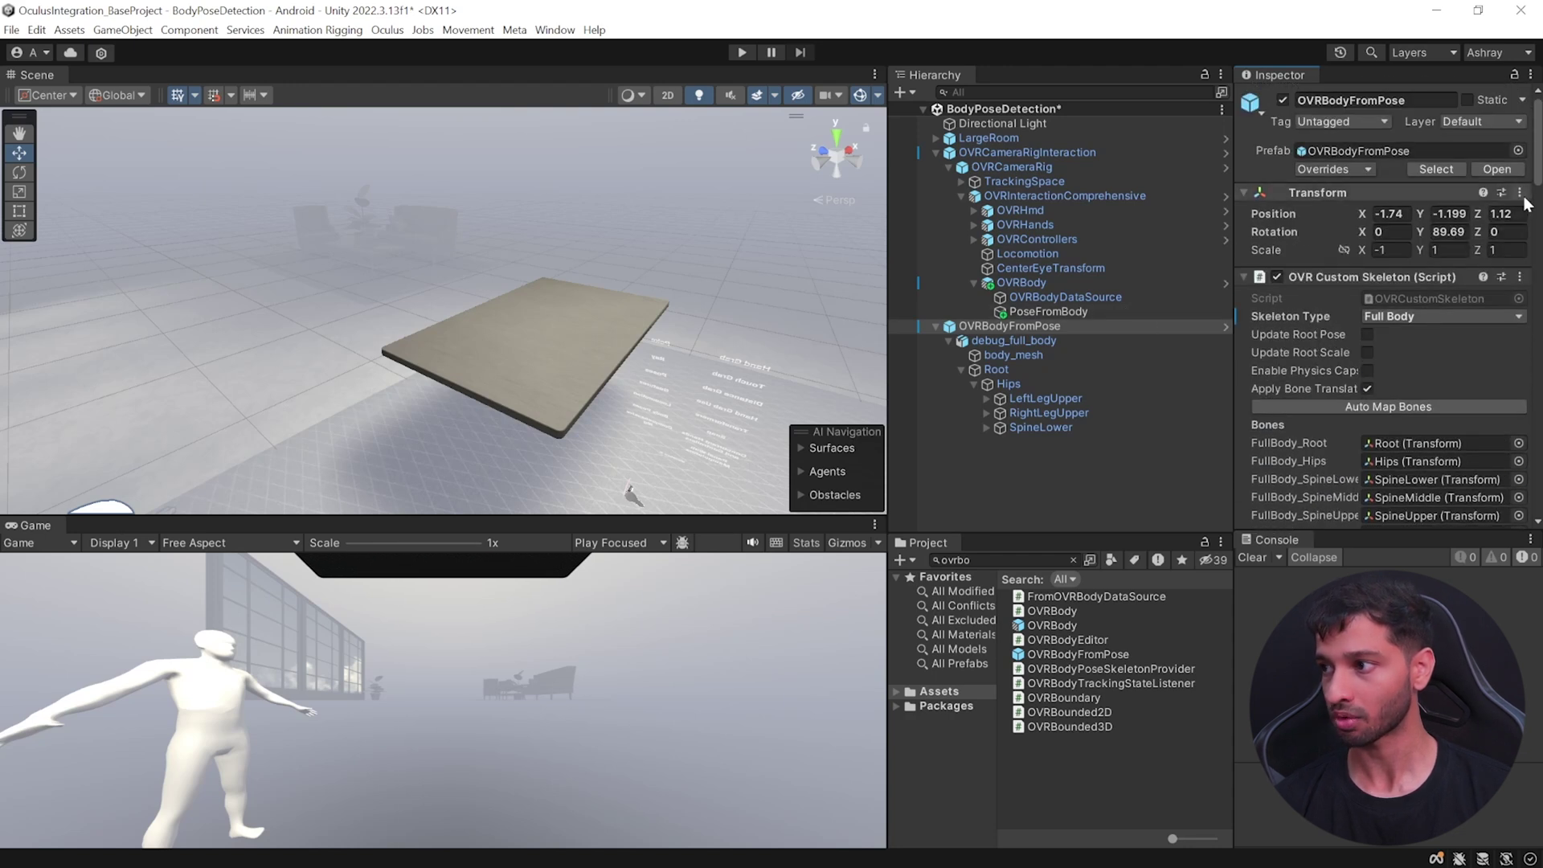
- Reset the avatar's Transform and set its Y rotation to 180
click(1519, 193)
click(1390, 211)
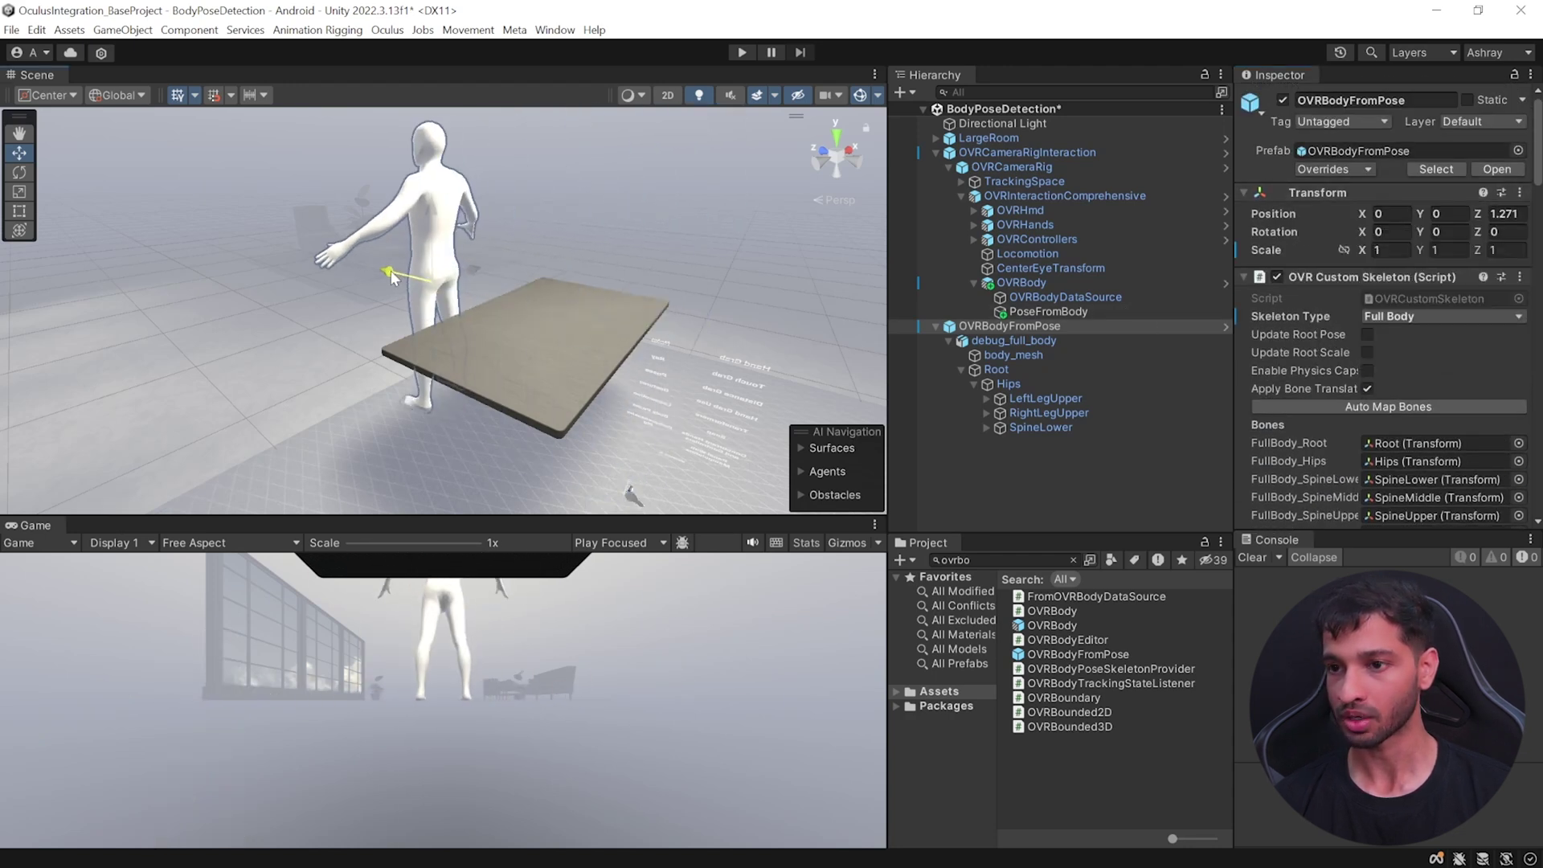
click(1435, 232)
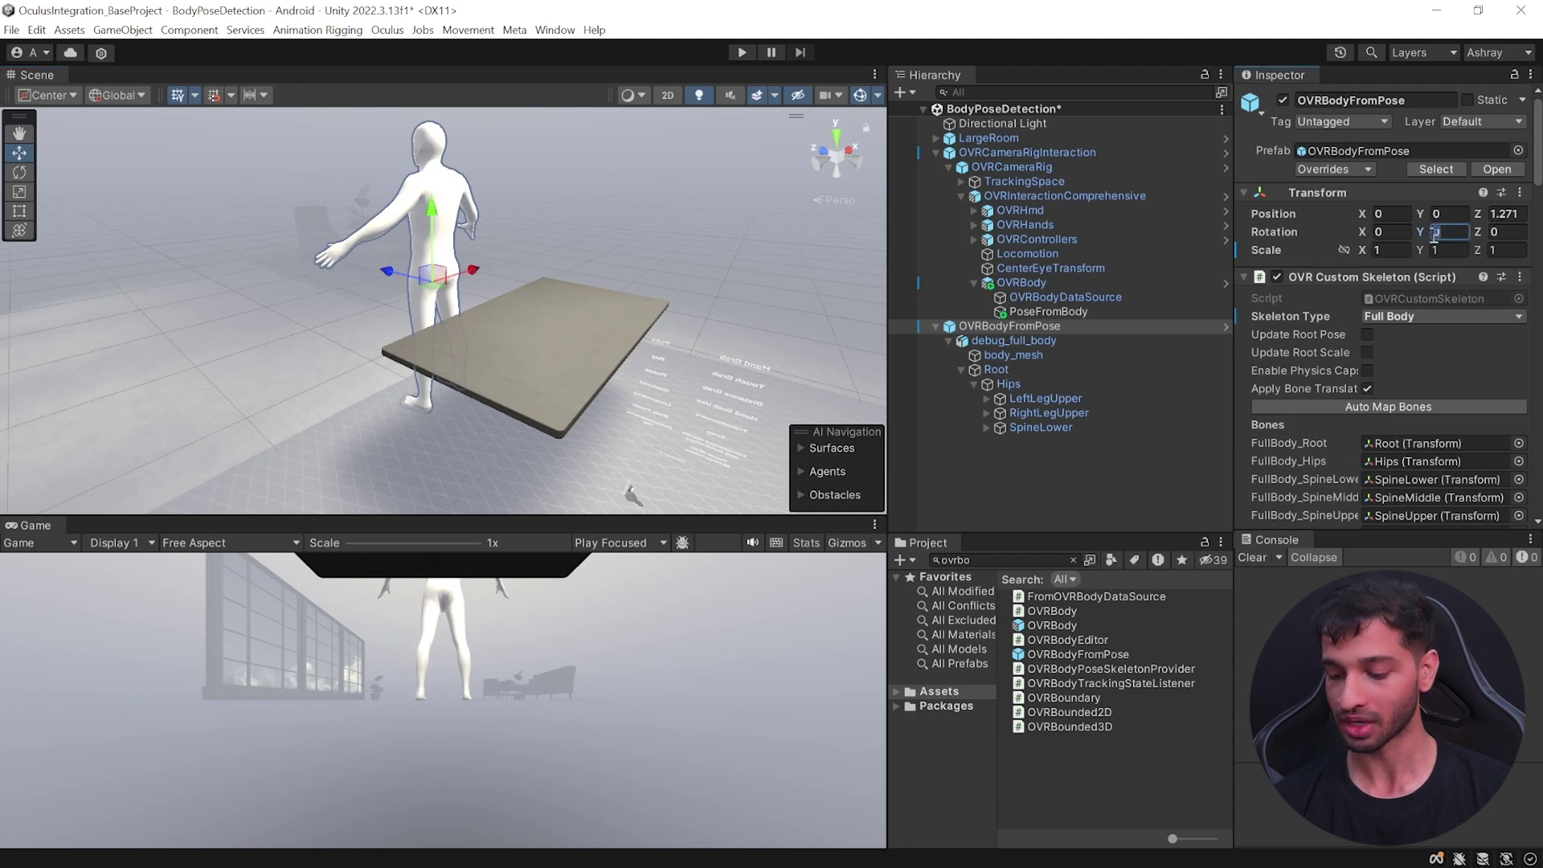
text(180)
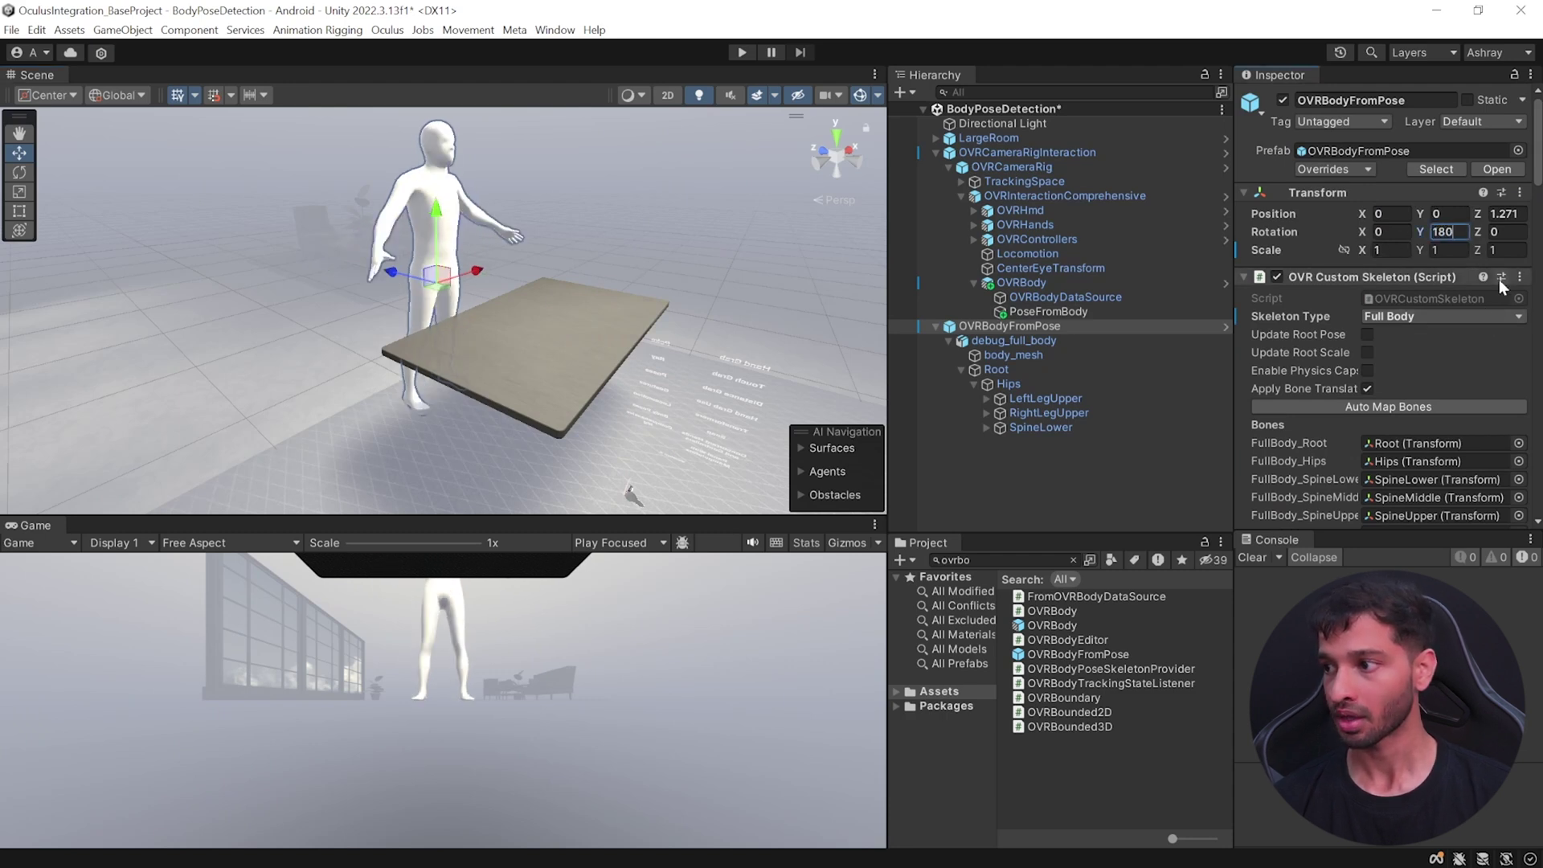
- Use PoseFromBody as the avatar's Body Pose source and run the scene to test tracking
scroll(1493, 293, down, 15)
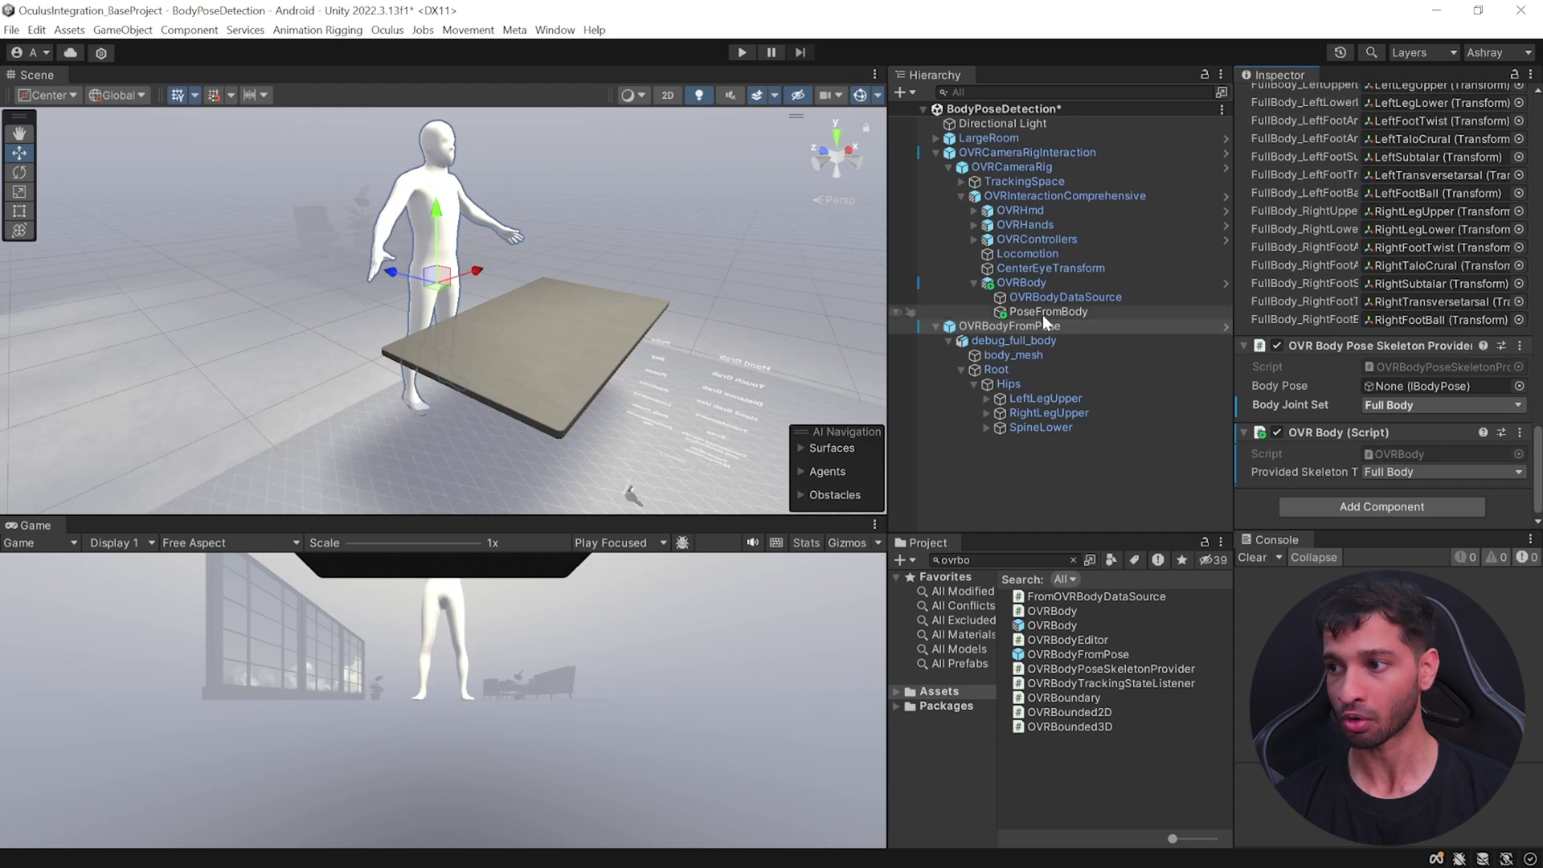
drag(1040, 313, 1438, 387)
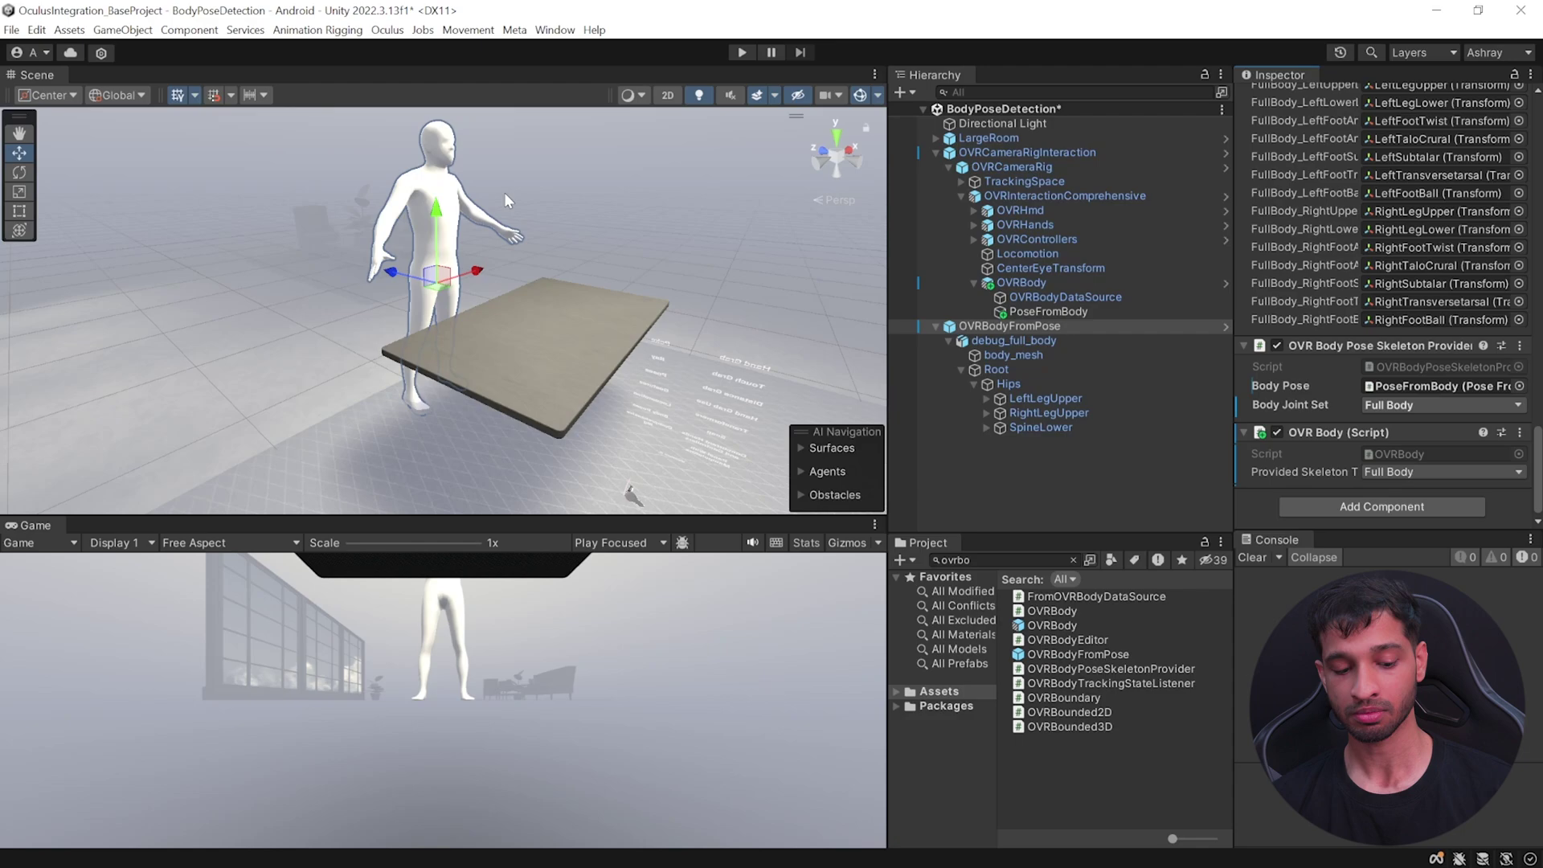
click(742, 53)
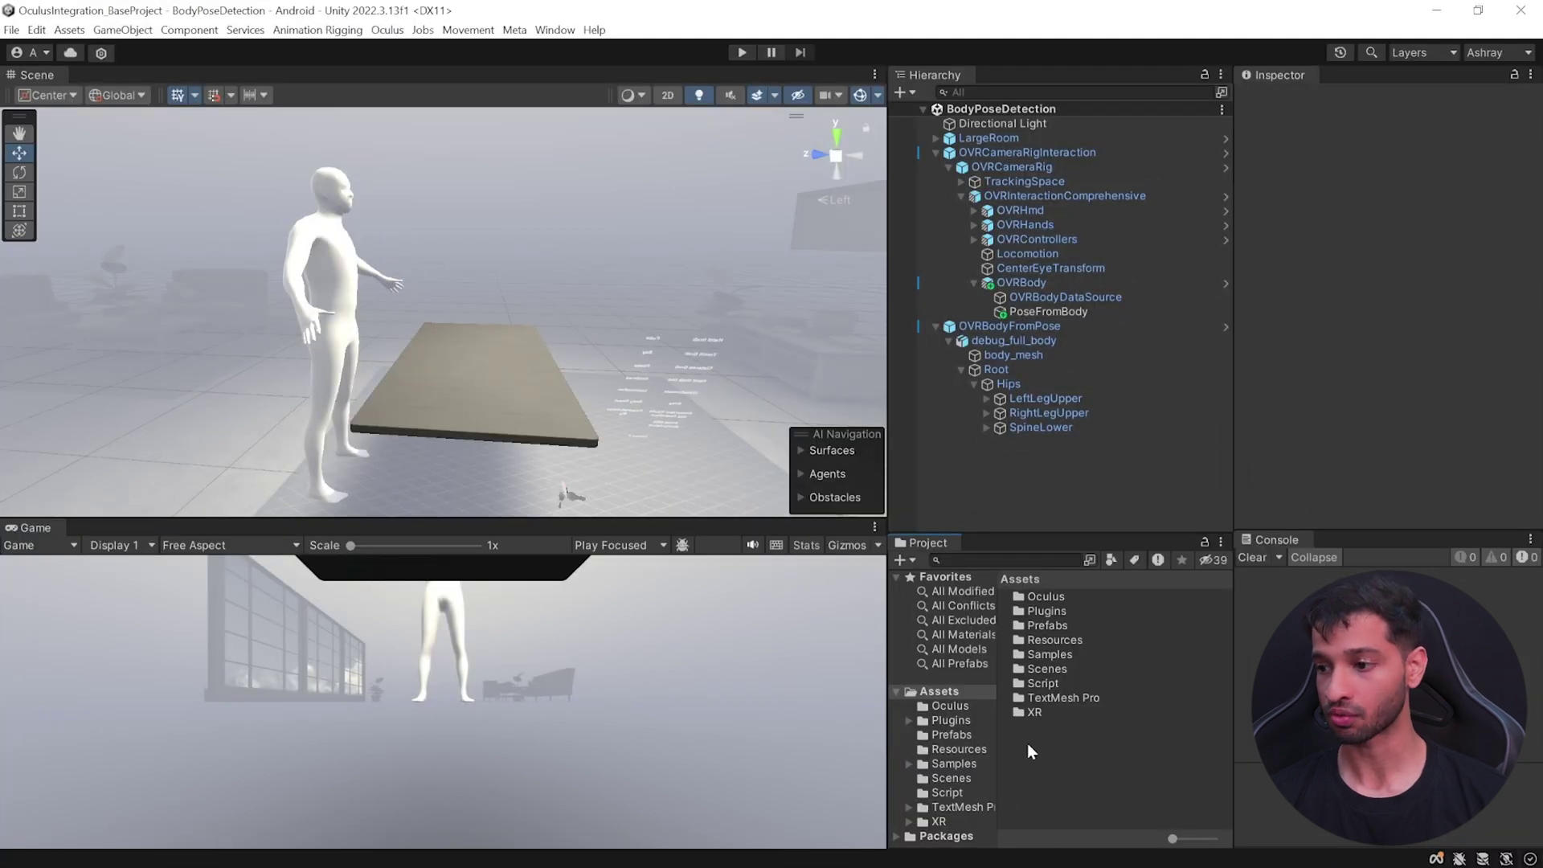
- Create a BodyPose folder in Assets and open it
right_click(1027, 744)
mouse_move(1165, 285)
click(1366, 110)
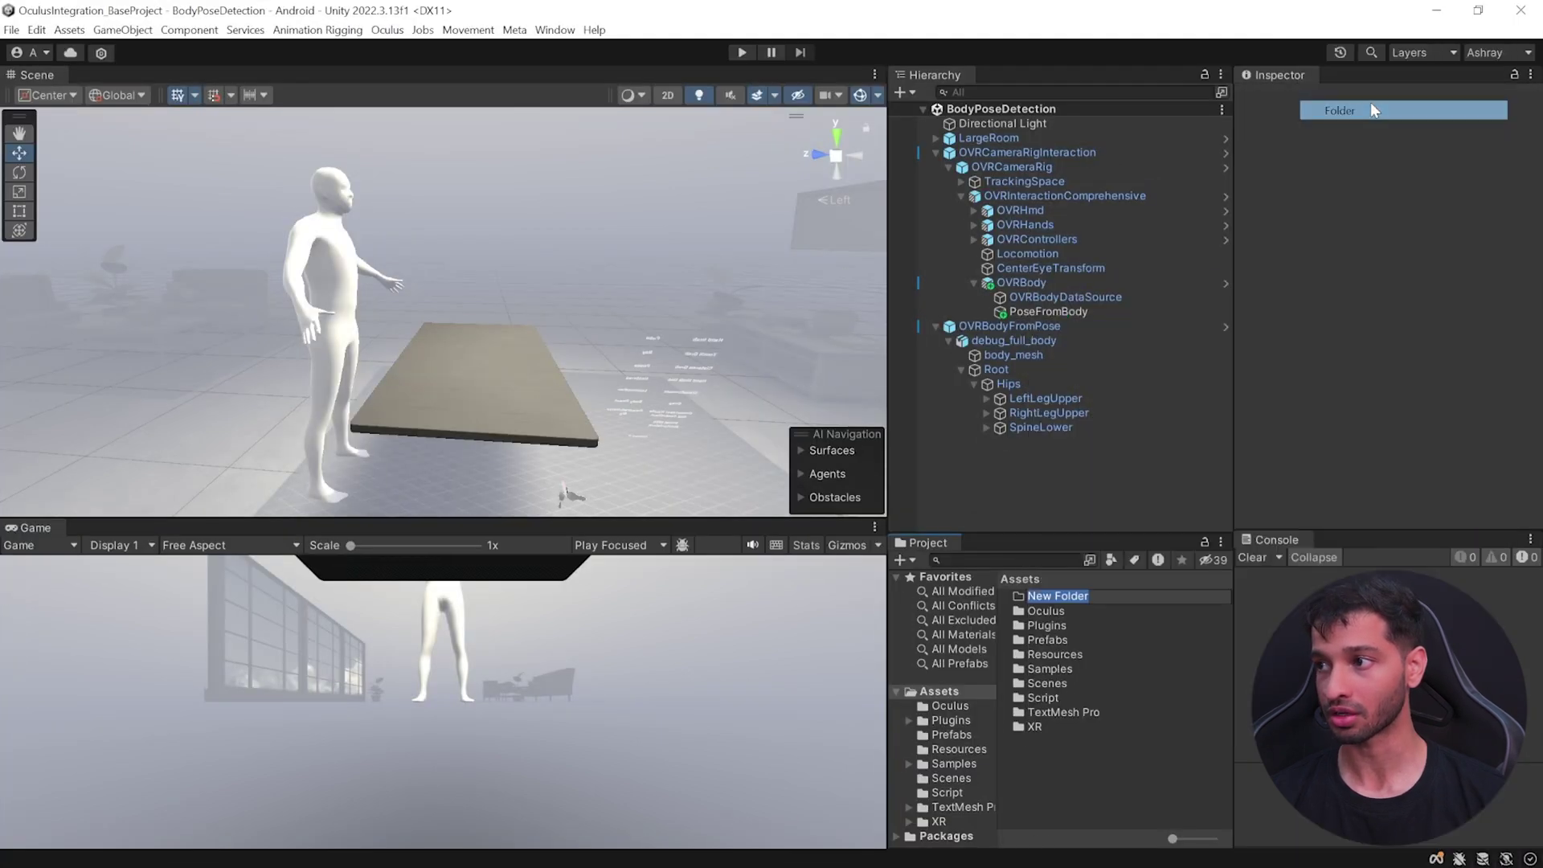
text(Bo)
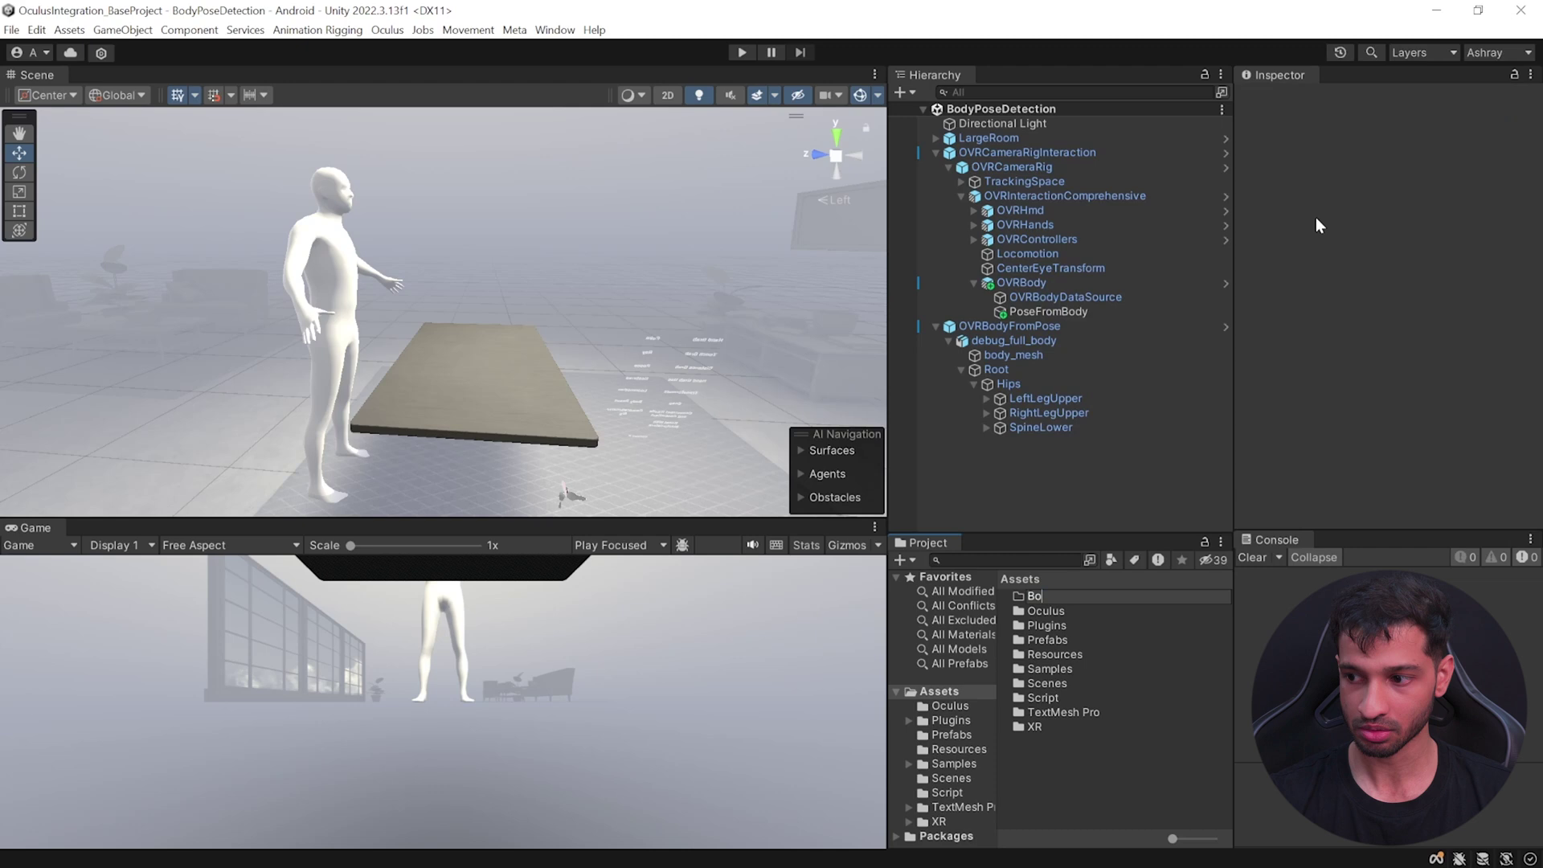
text(dyPose)
key(Return)
double_click(1035, 596)
- Create a Body Pose data asset named ThumbsUpSitting and upgrade its data version
right_click(1005, 604)
mouse_move(1069, 139)
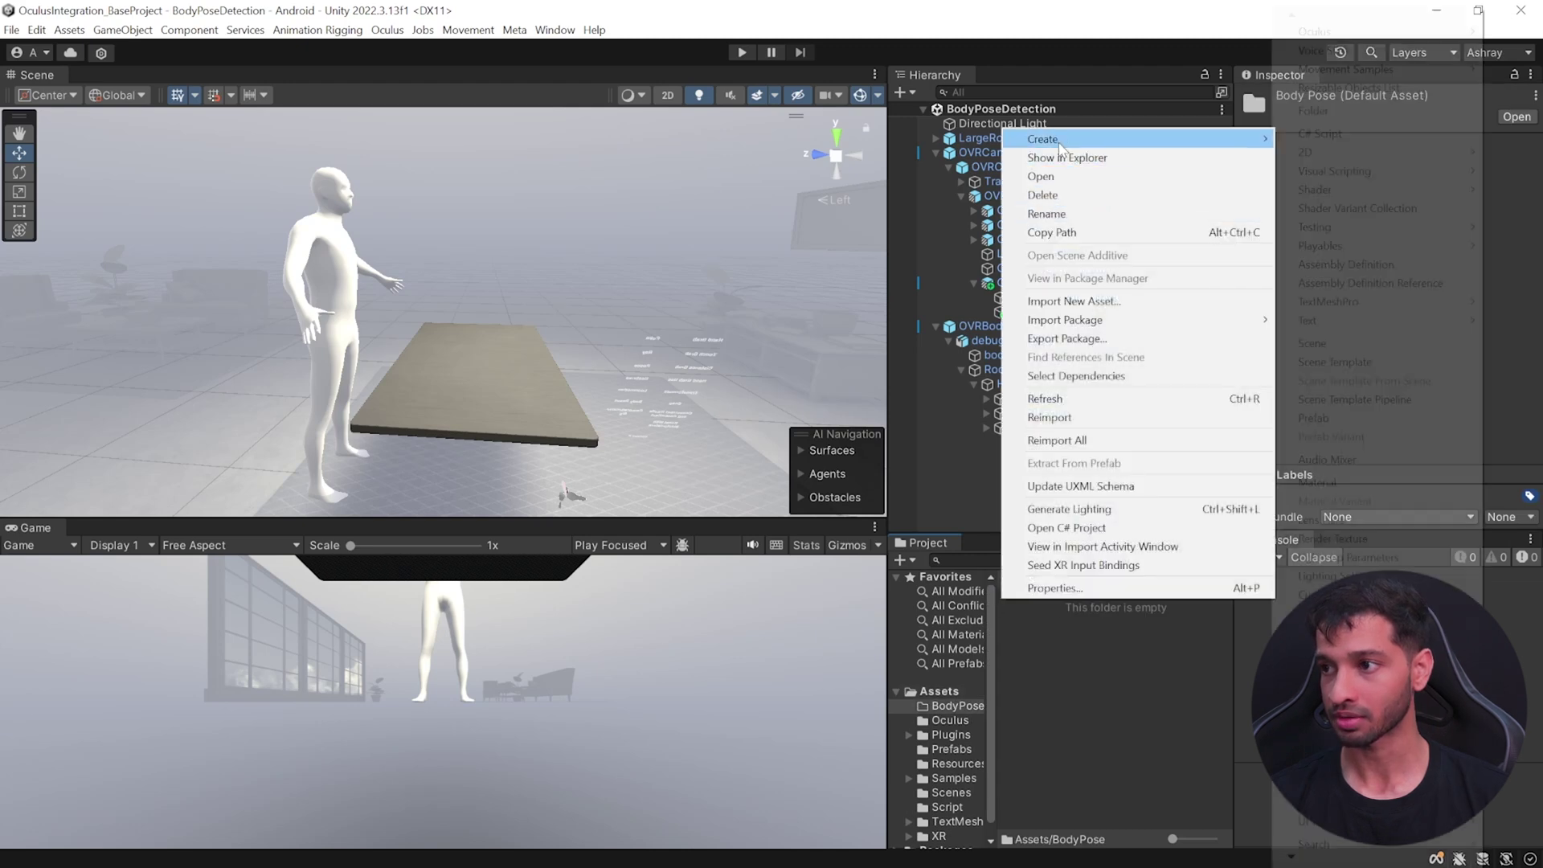
mouse_move(1314, 33)
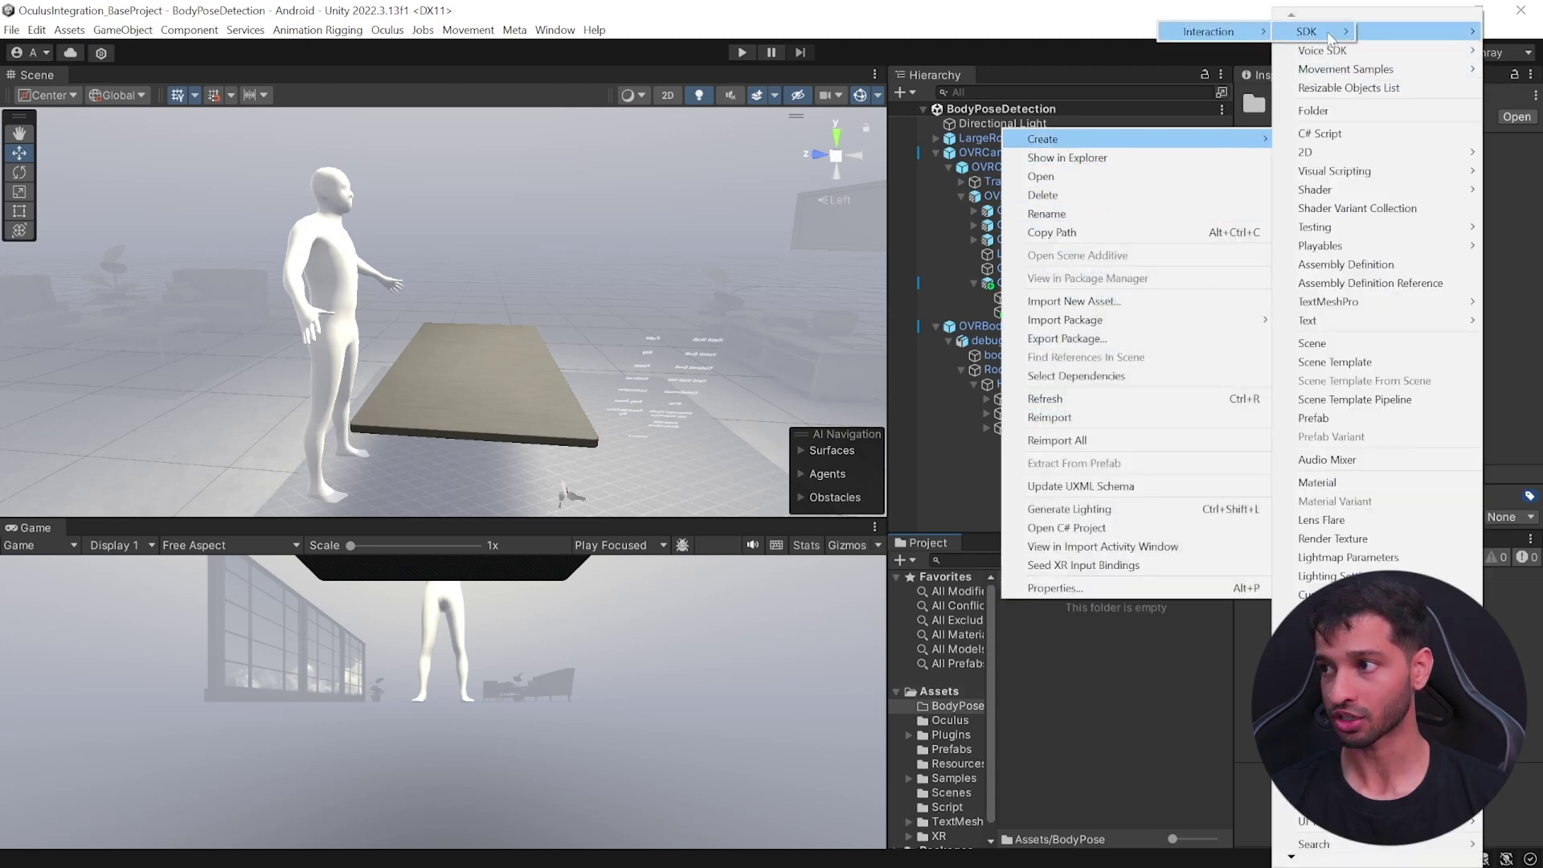
mouse_move(1229, 31)
mouse_move(1393, 38)
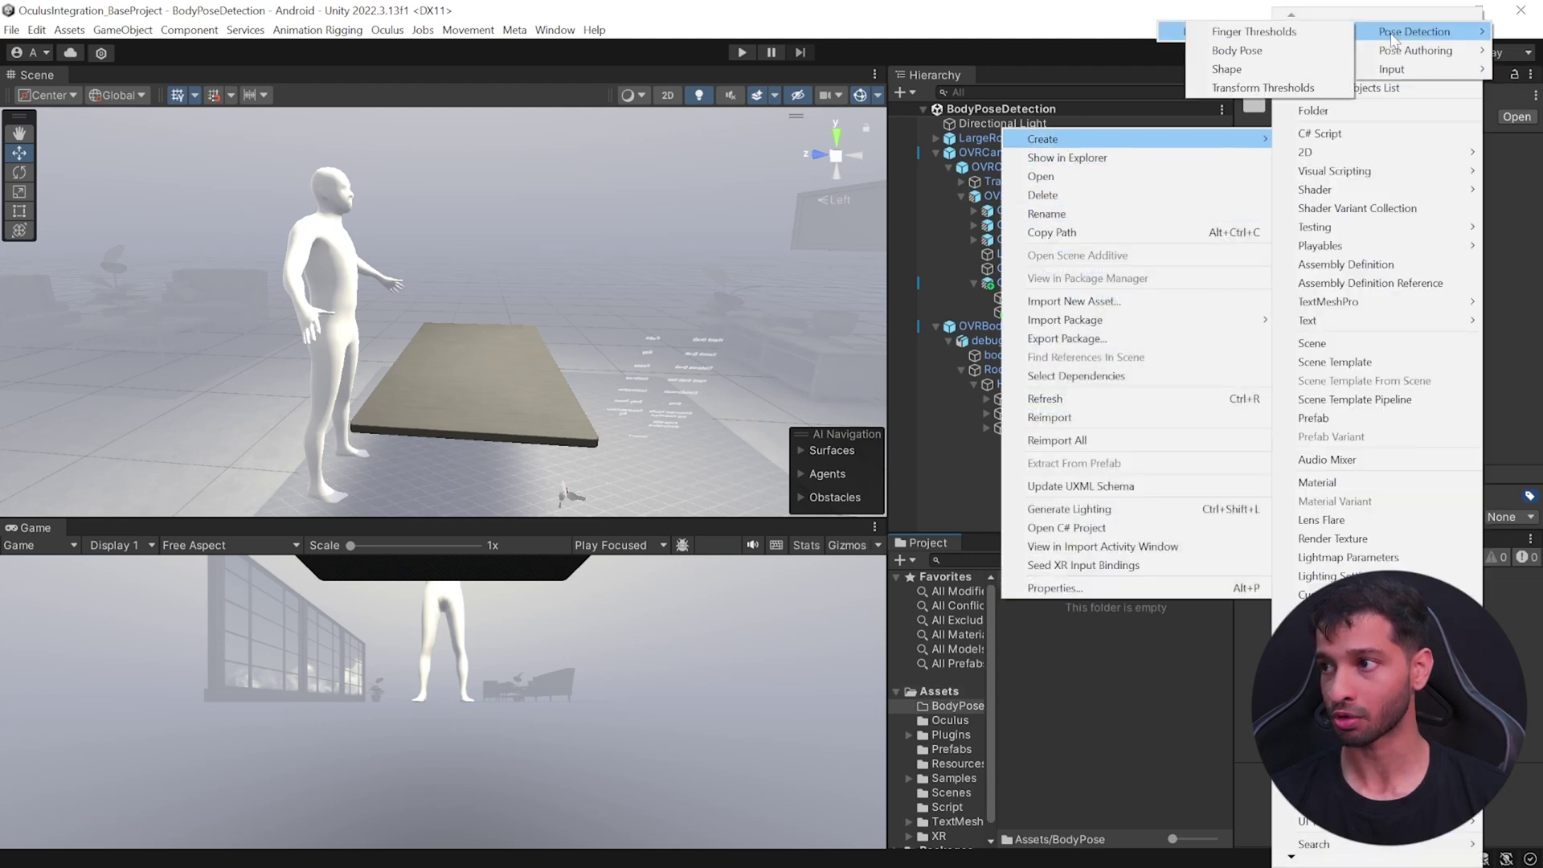
click(1318, 52)
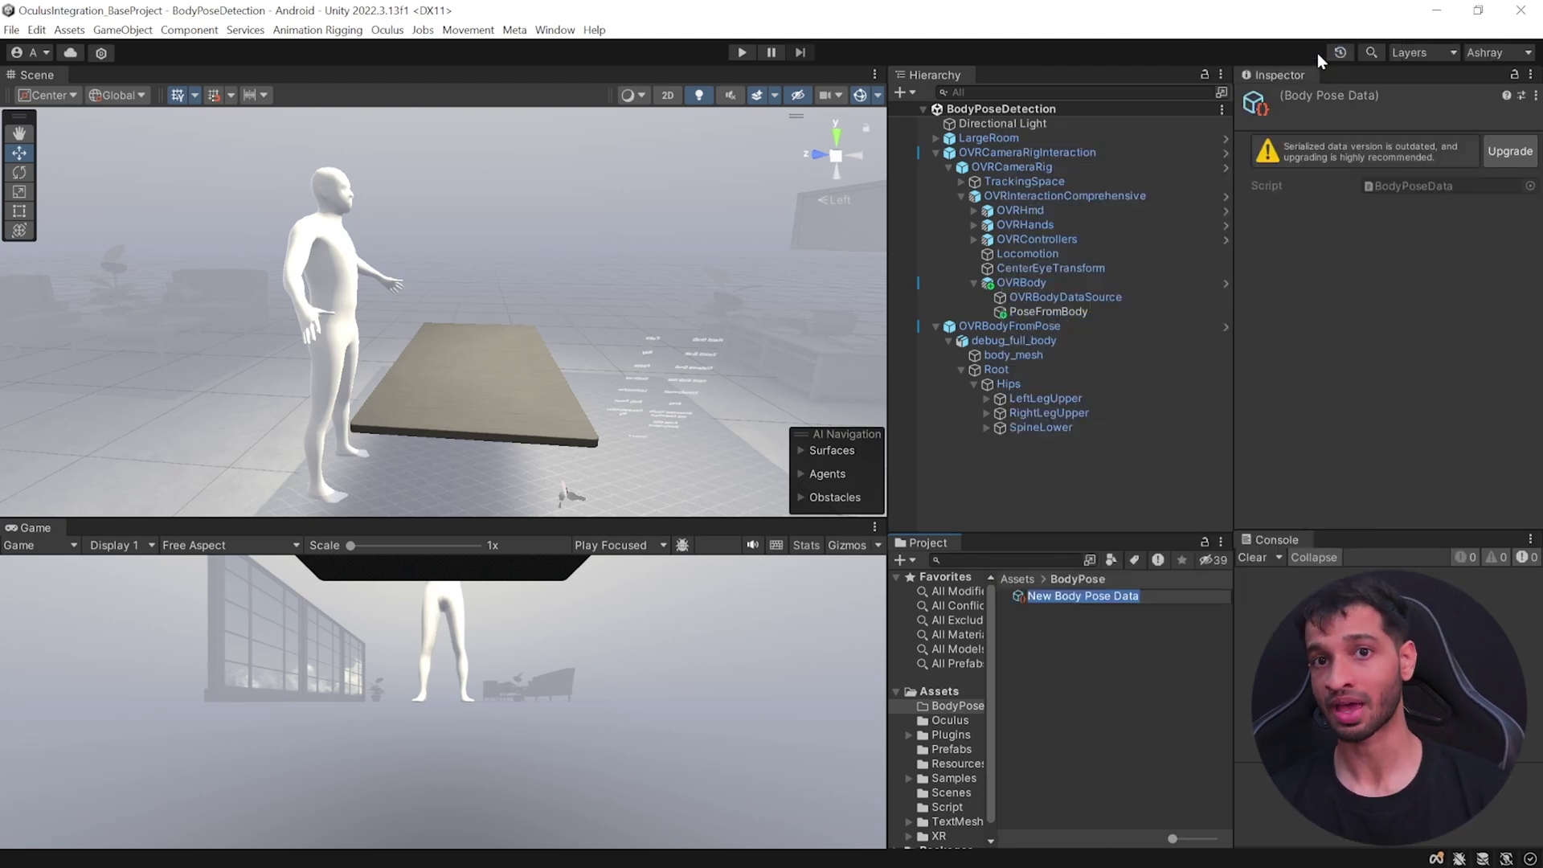
text(ThumbsUpSitting)
key(Return)
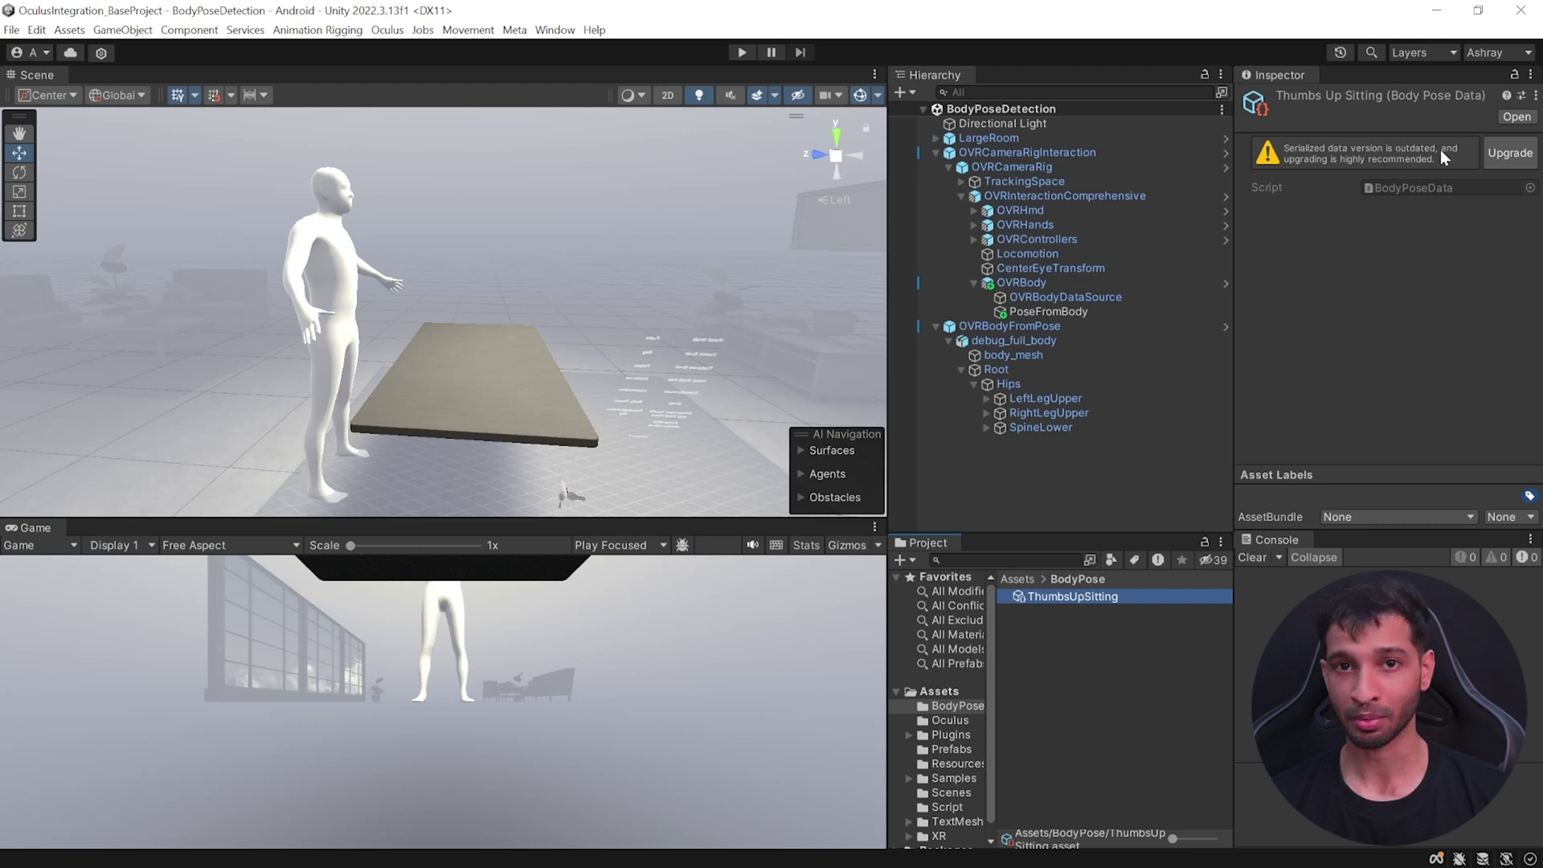
click(1511, 153)
- Duplicate ThumbsUpSitting and rename the copies ThumbsDownSitting and PunchStanding
click(1059, 598)
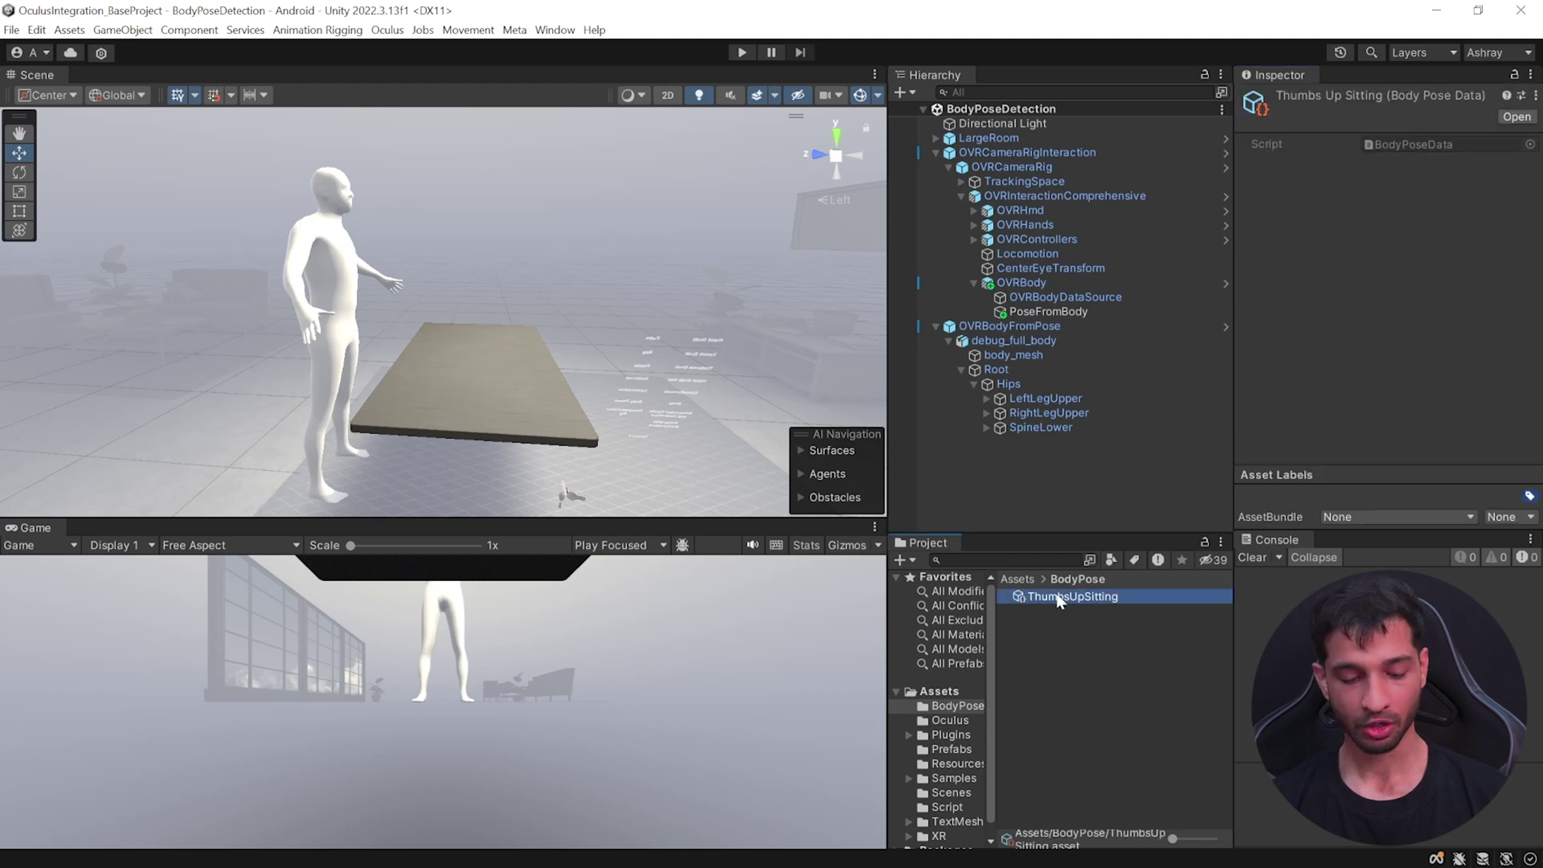
key(ctrl+d)
key(ctrl+d)
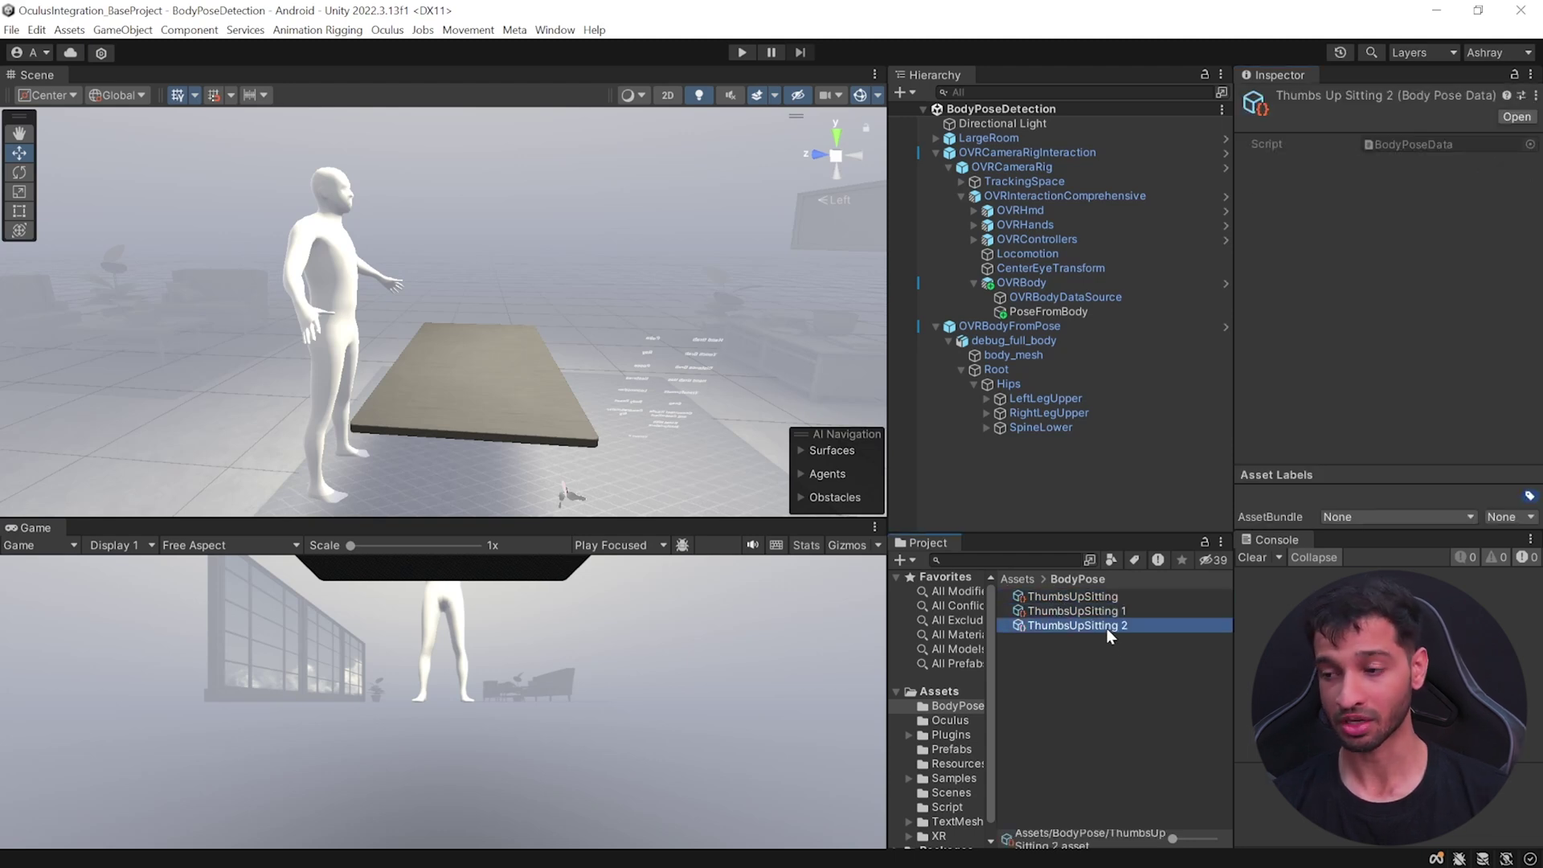
click(1078, 613)
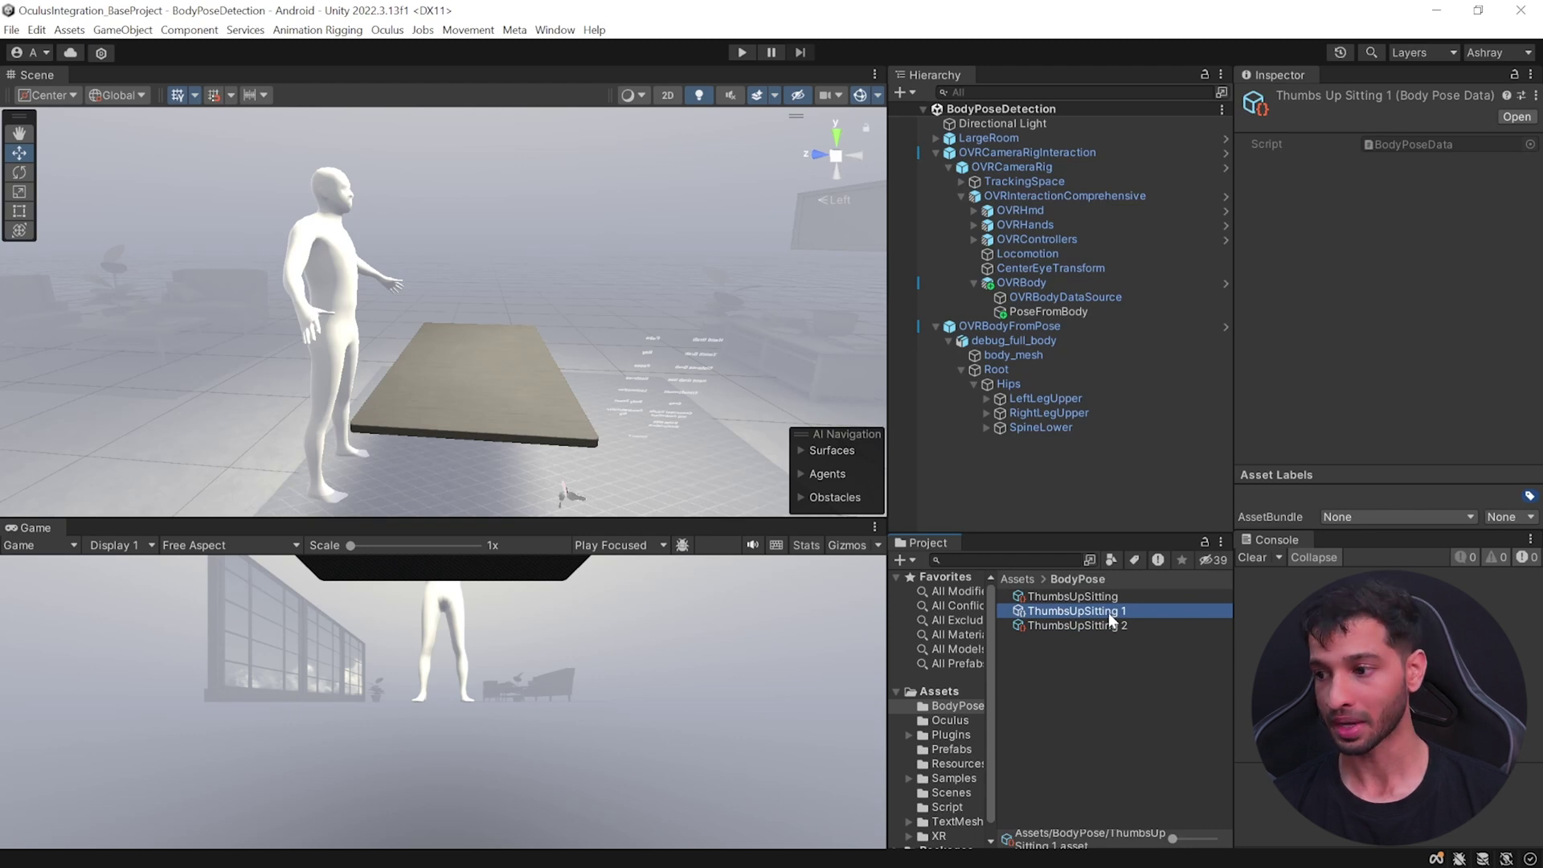
click(1108, 612)
text(Th)
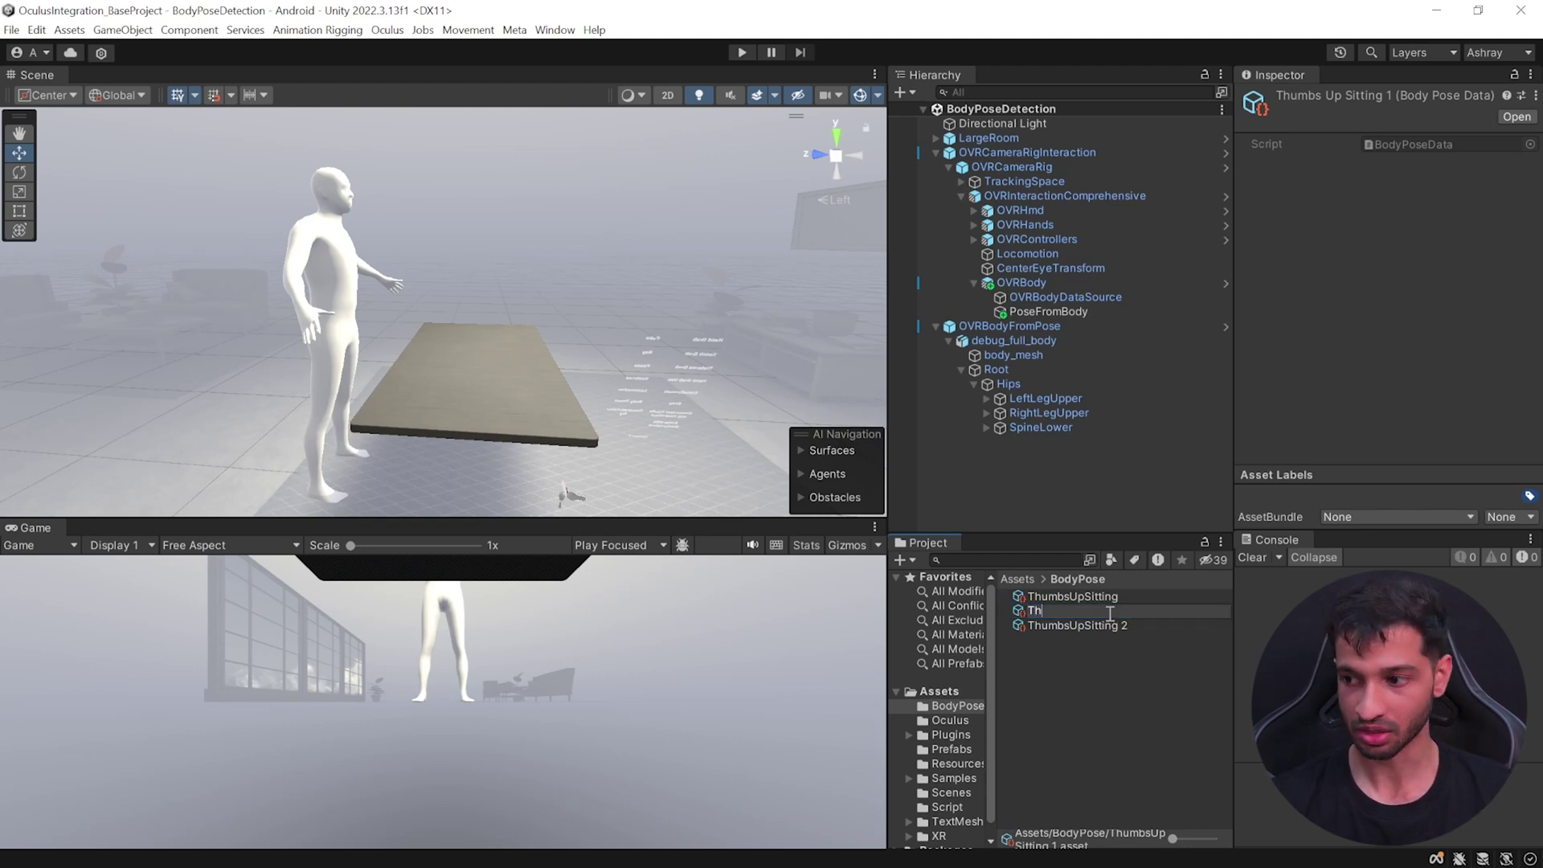
text(umbsDownSitting)
key(Return)
click(1073, 625)
click(1075, 626)
text(P)
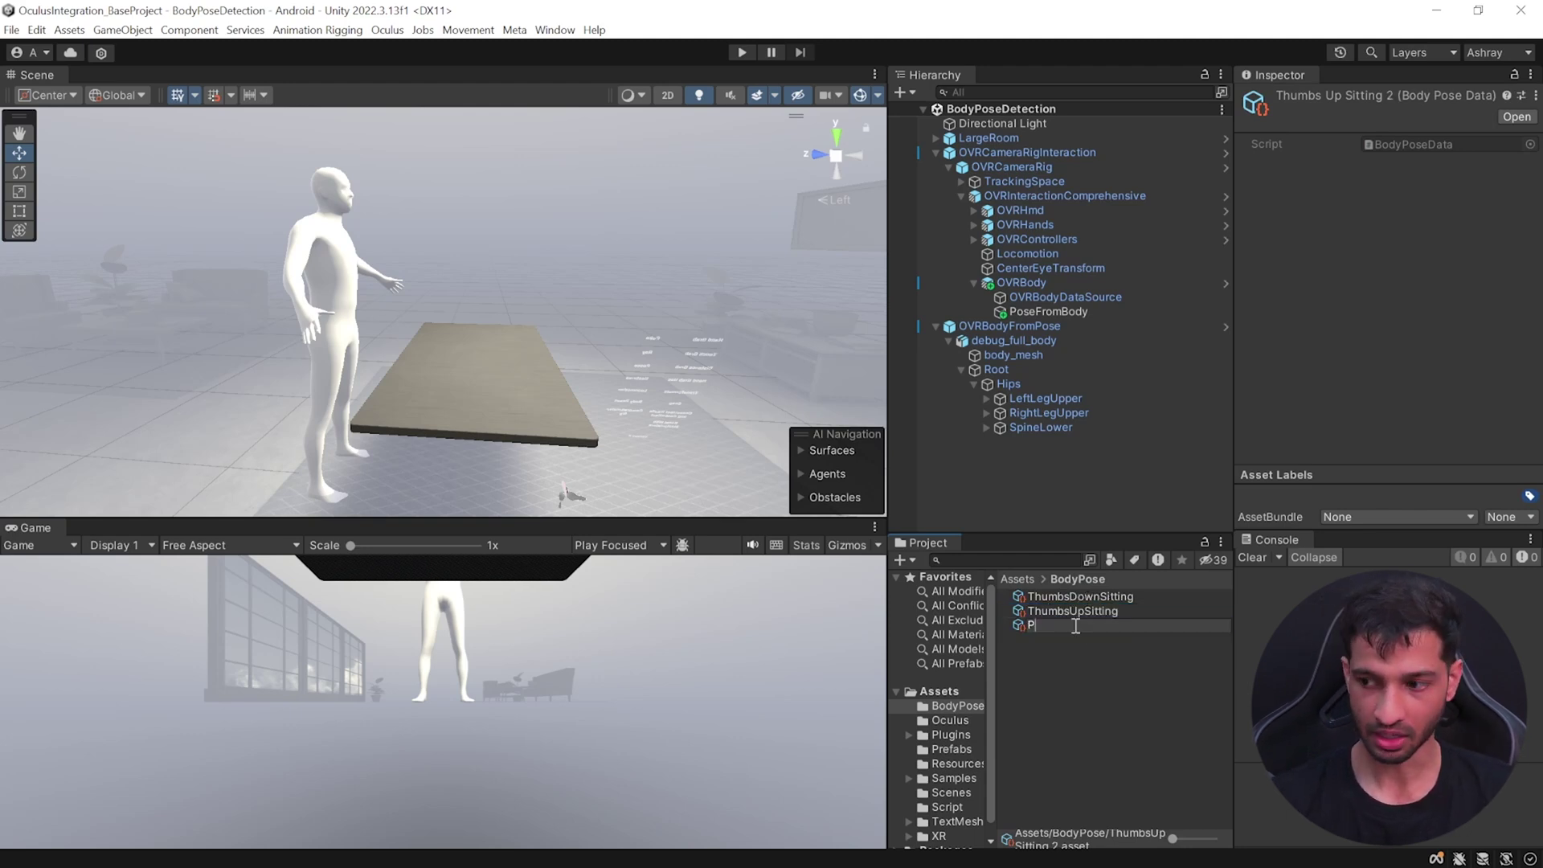
text(unchStanding)
key(Return)
- Open the Body Pose Recorder from the Oculus menu and enter play mode
click(387, 30)
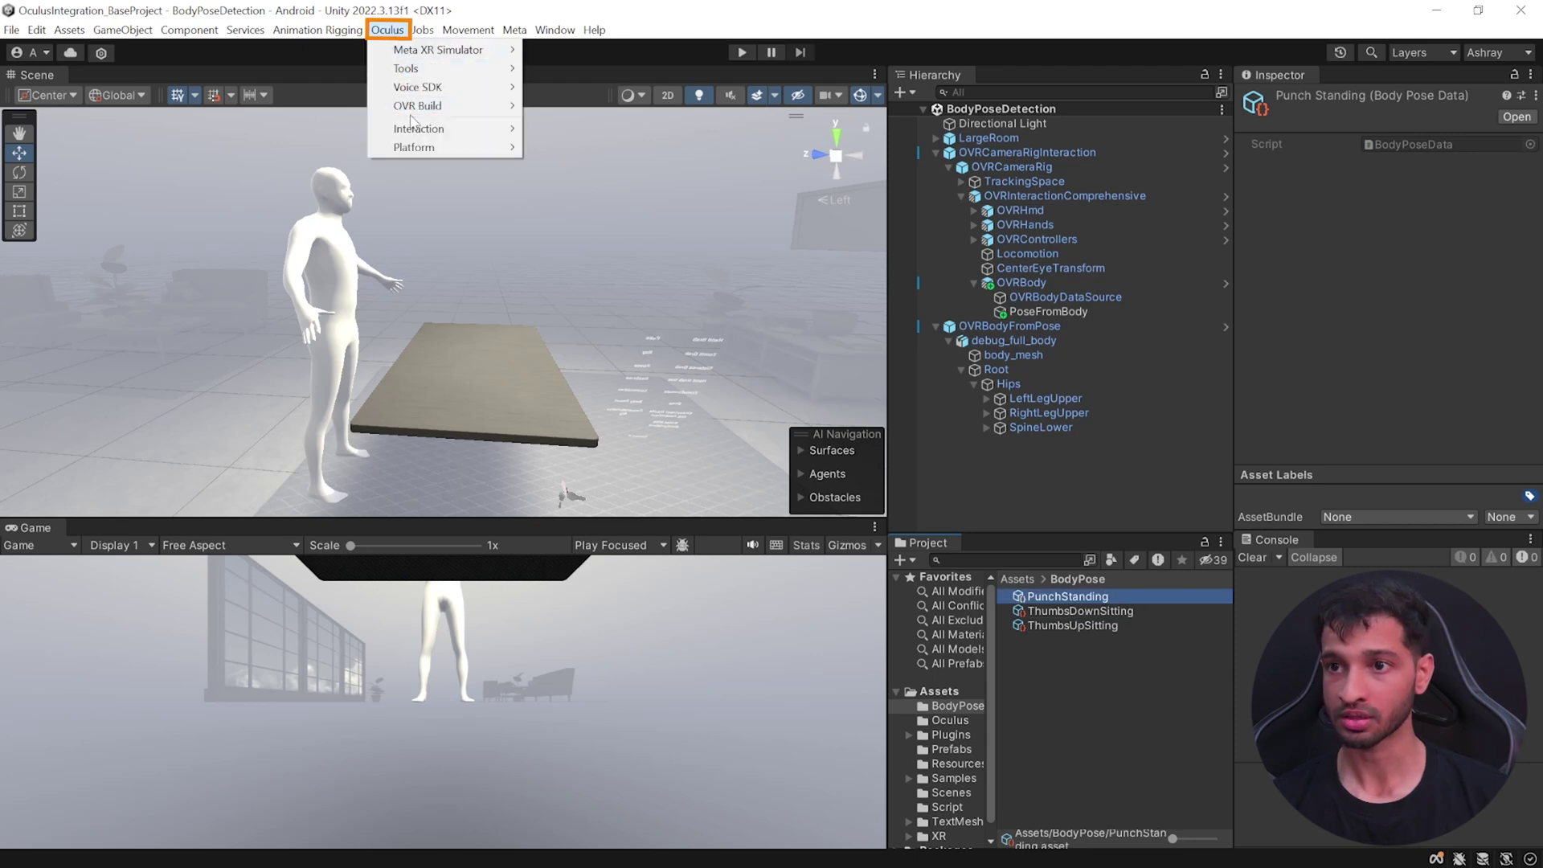
mouse_move(417, 127)
click(567, 130)
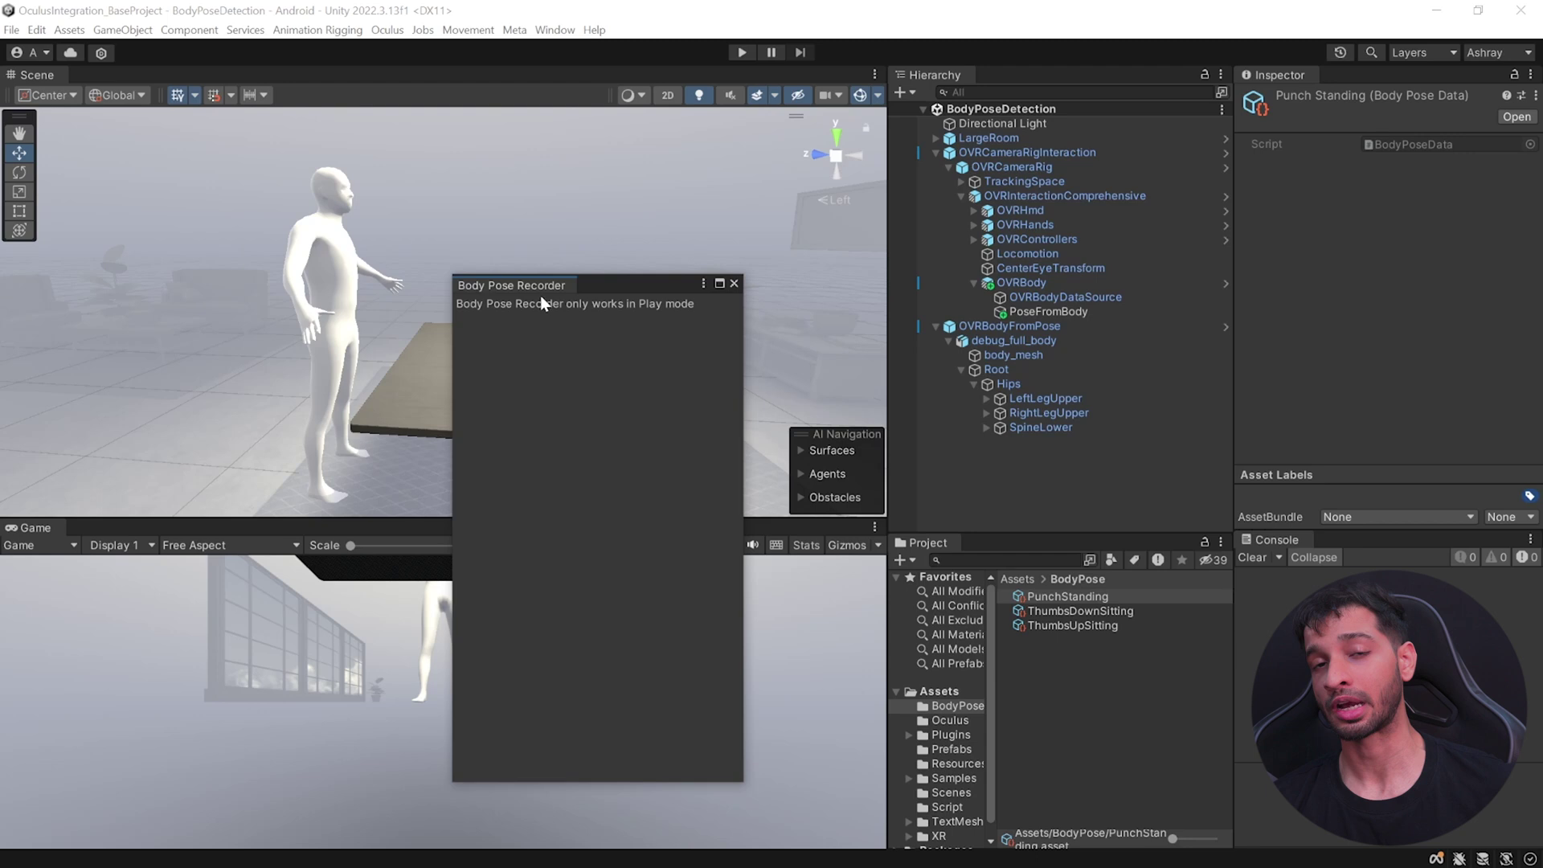
click(740, 53)
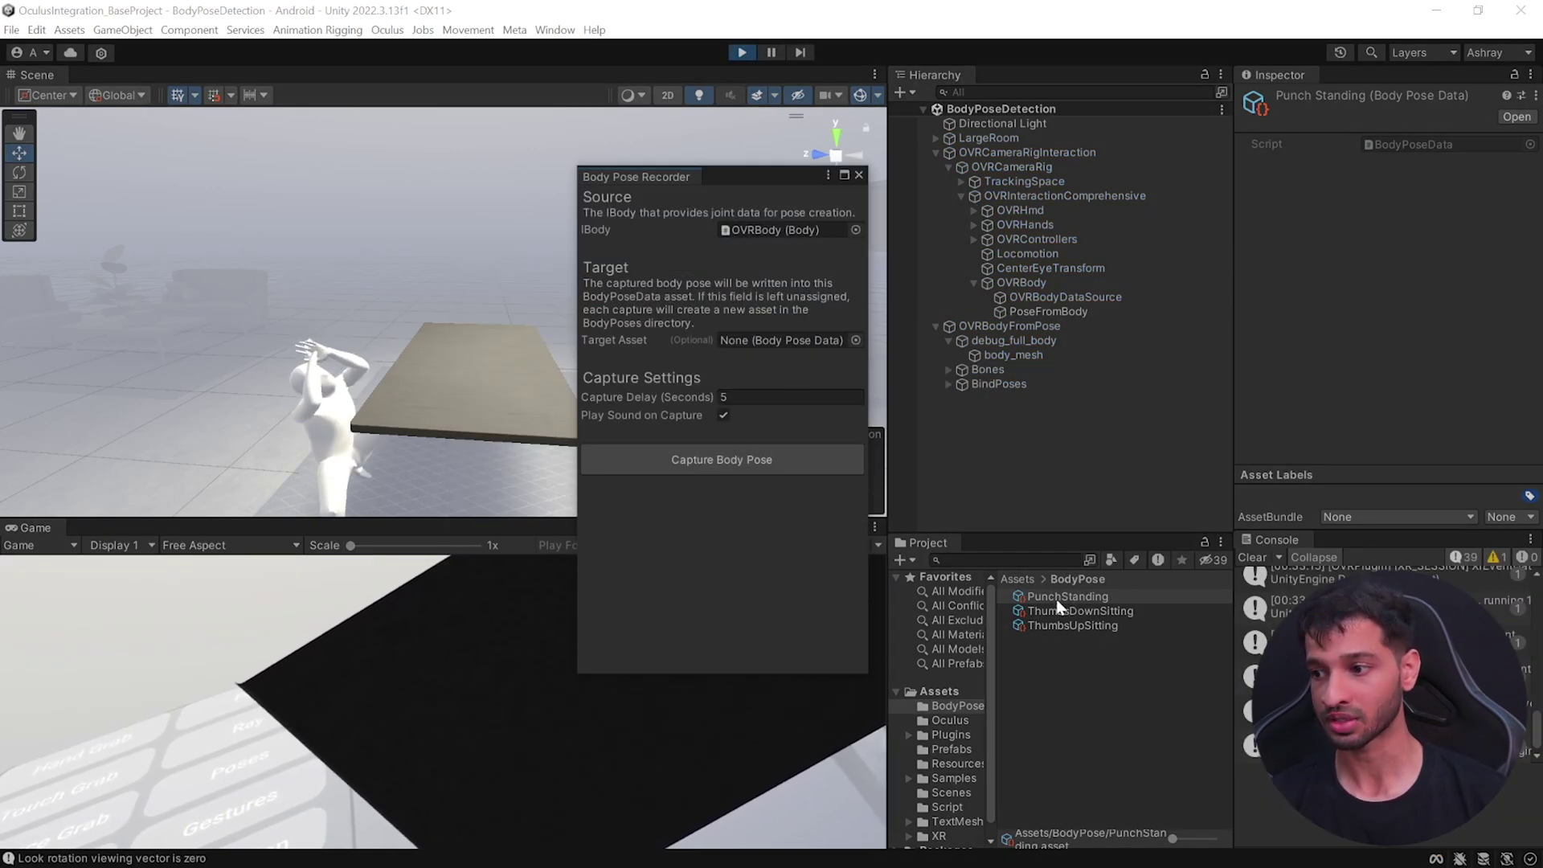
- Capture poses into PunchStanding, ThumbsDownSitting and ThumbsUpSitting with a 10-second delay
drag(1064, 597, 783, 345)
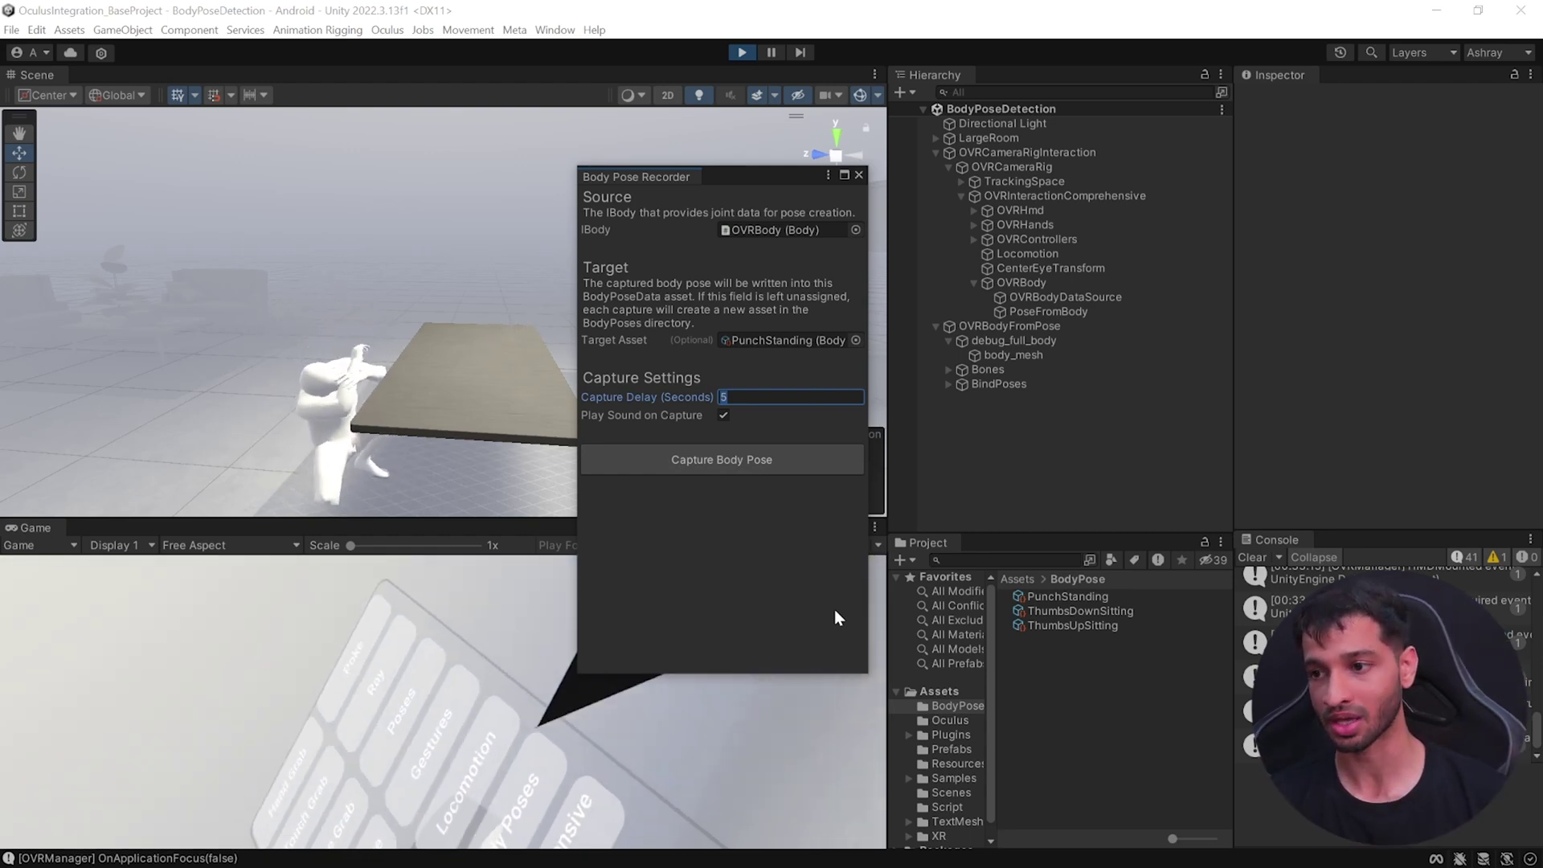
text(10)
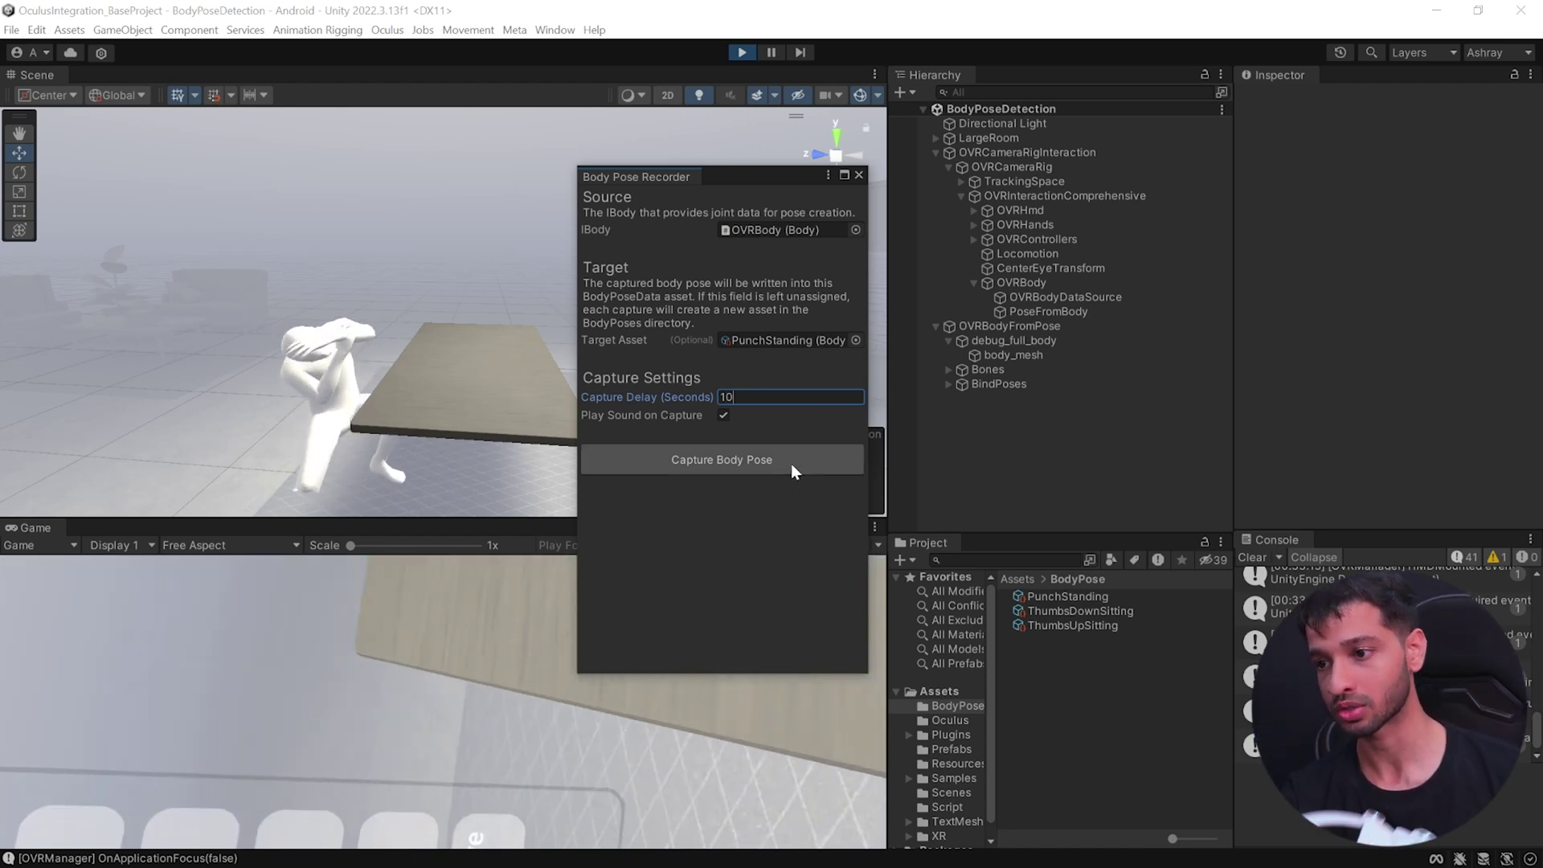
click(792, 463)
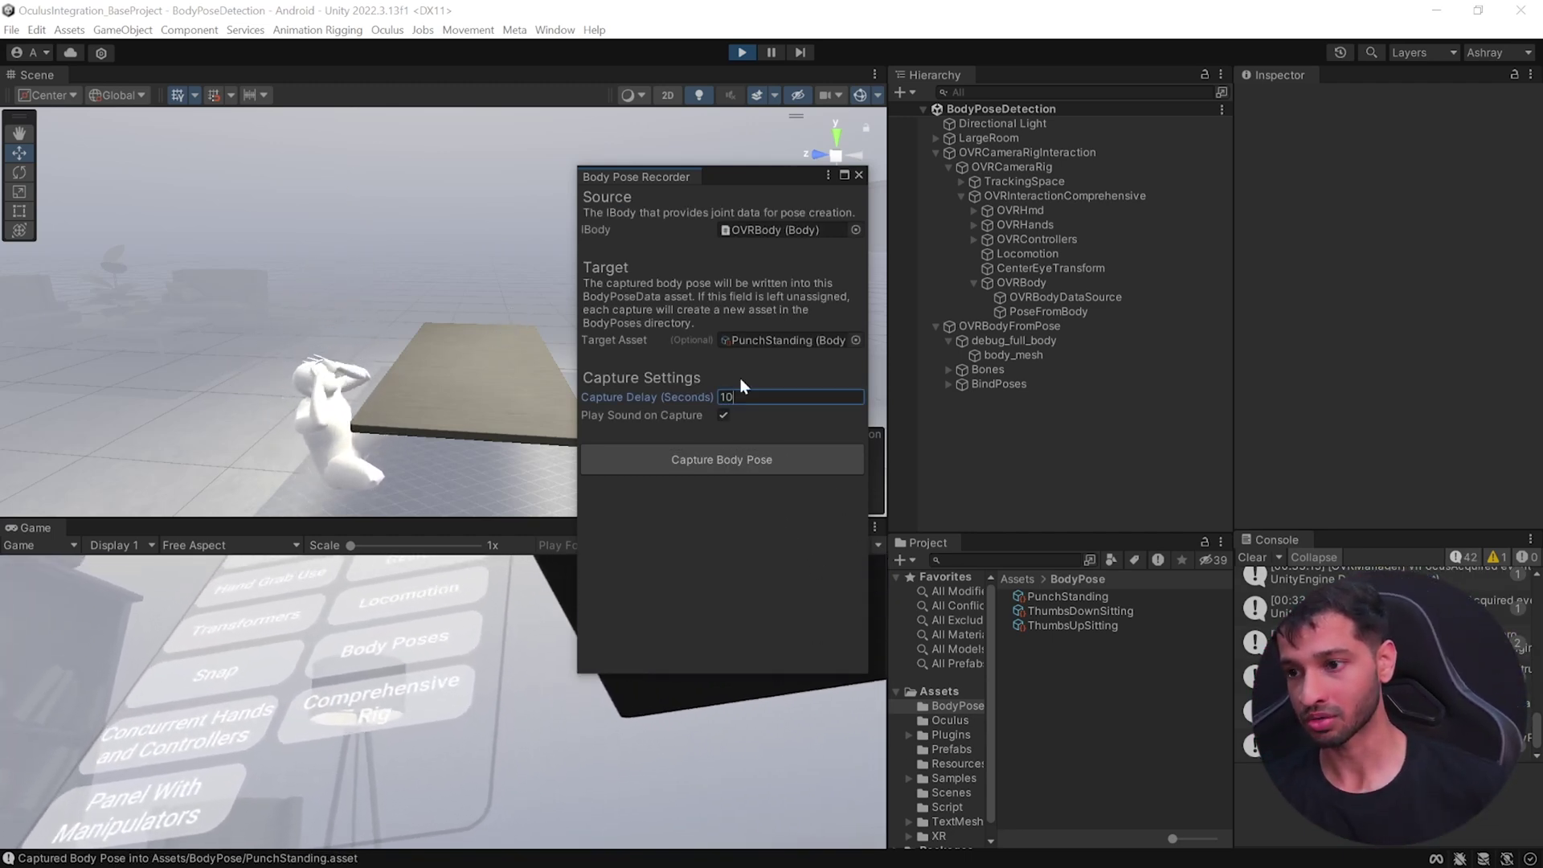
click(1061, 610)
drag(1059, 610, 754, 340)
click(749, 456)
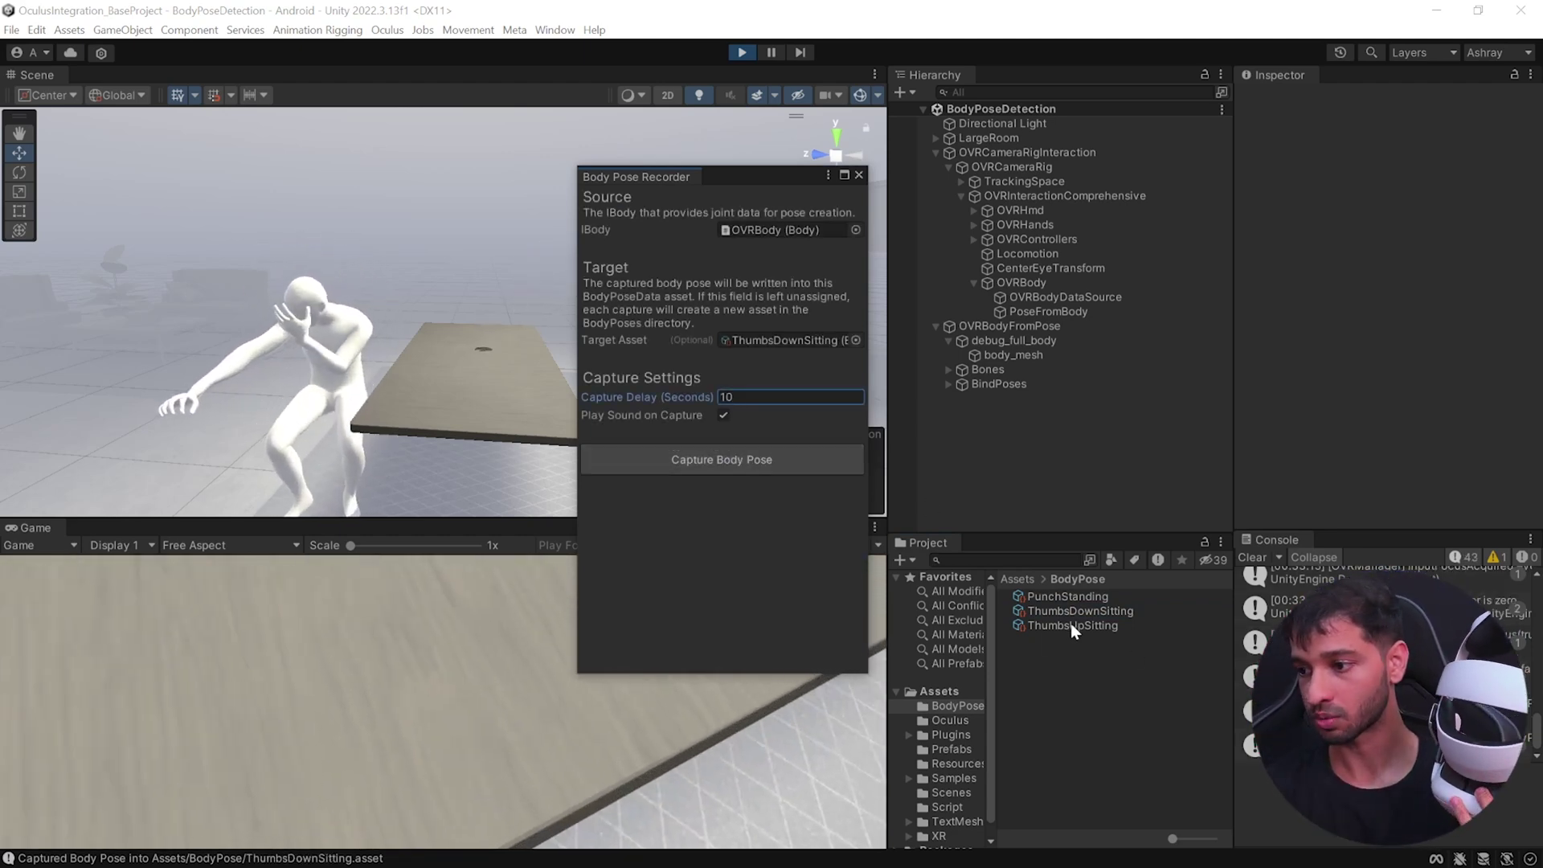
drag(1069, 626, 779, 336)
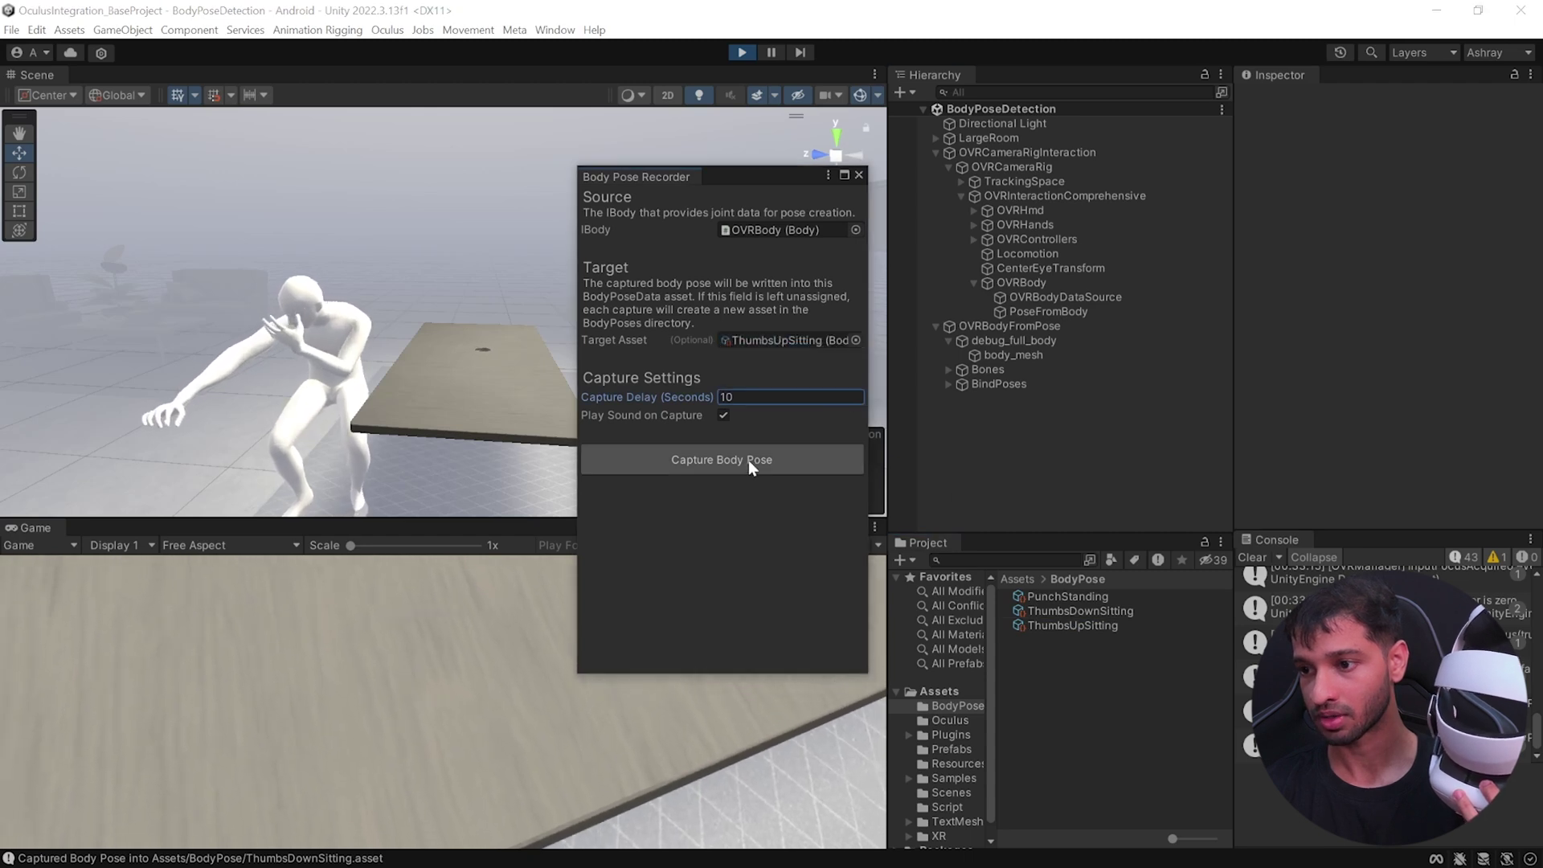
click(749, 460)
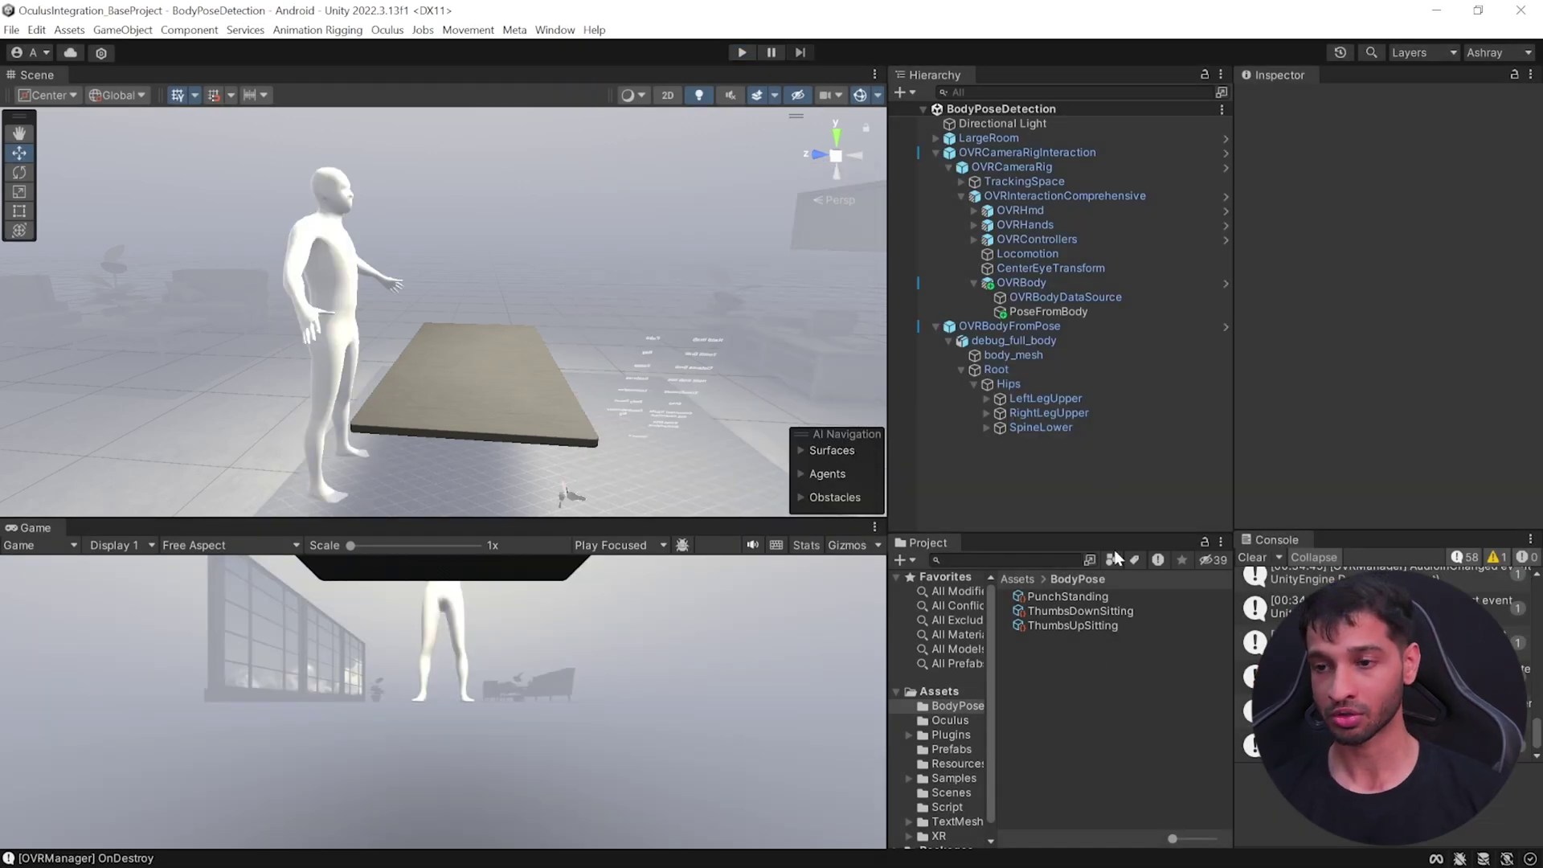
- Duplicate the OVRBodyFromPose avatar and shrink the copy to about a quarter size
click(1013, 325)
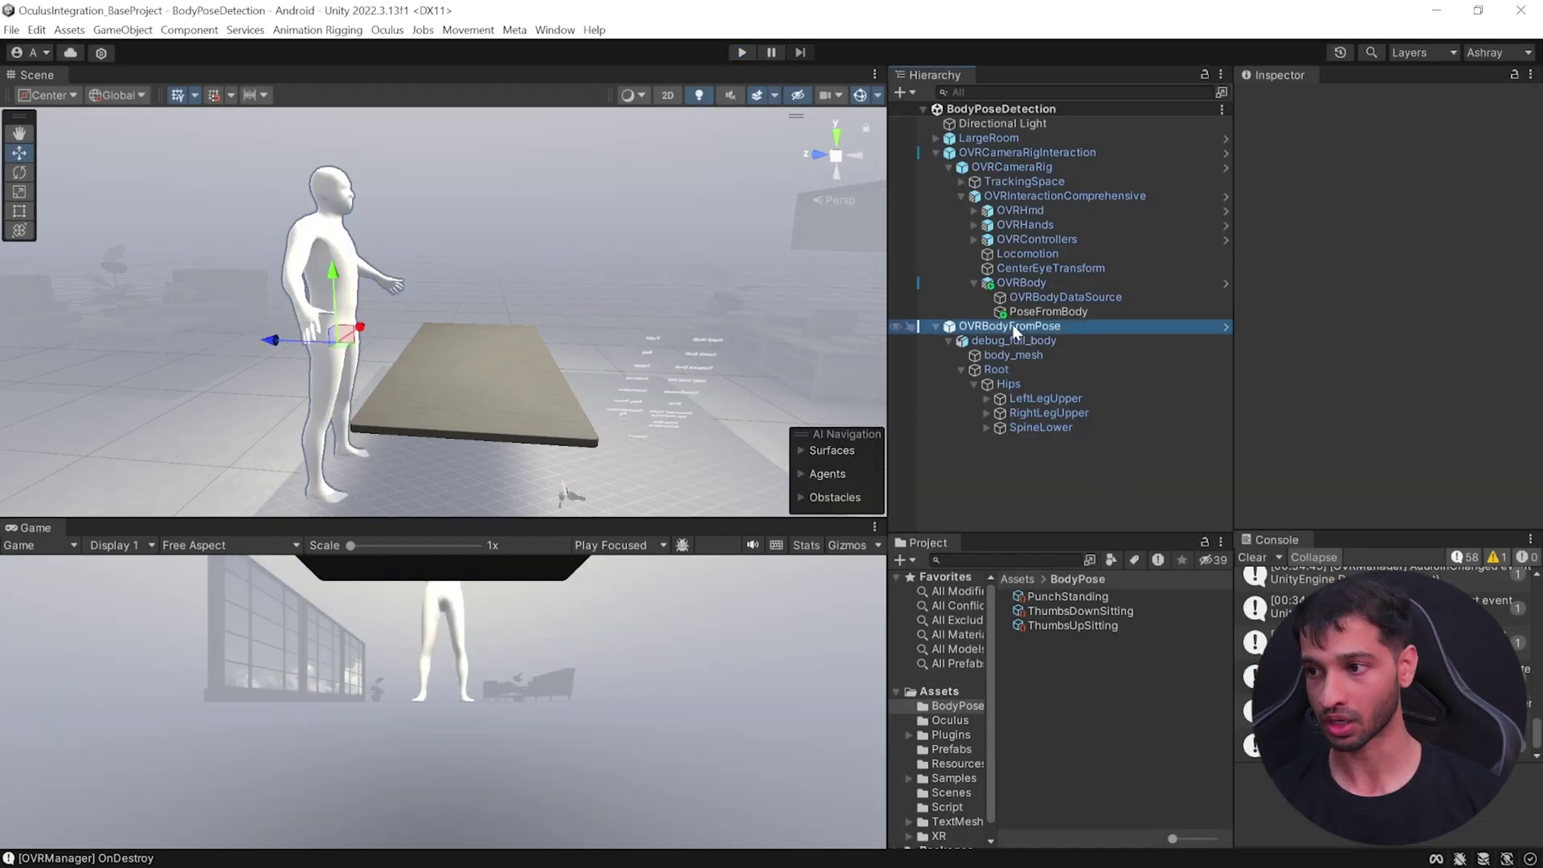
key(ctrl+d)
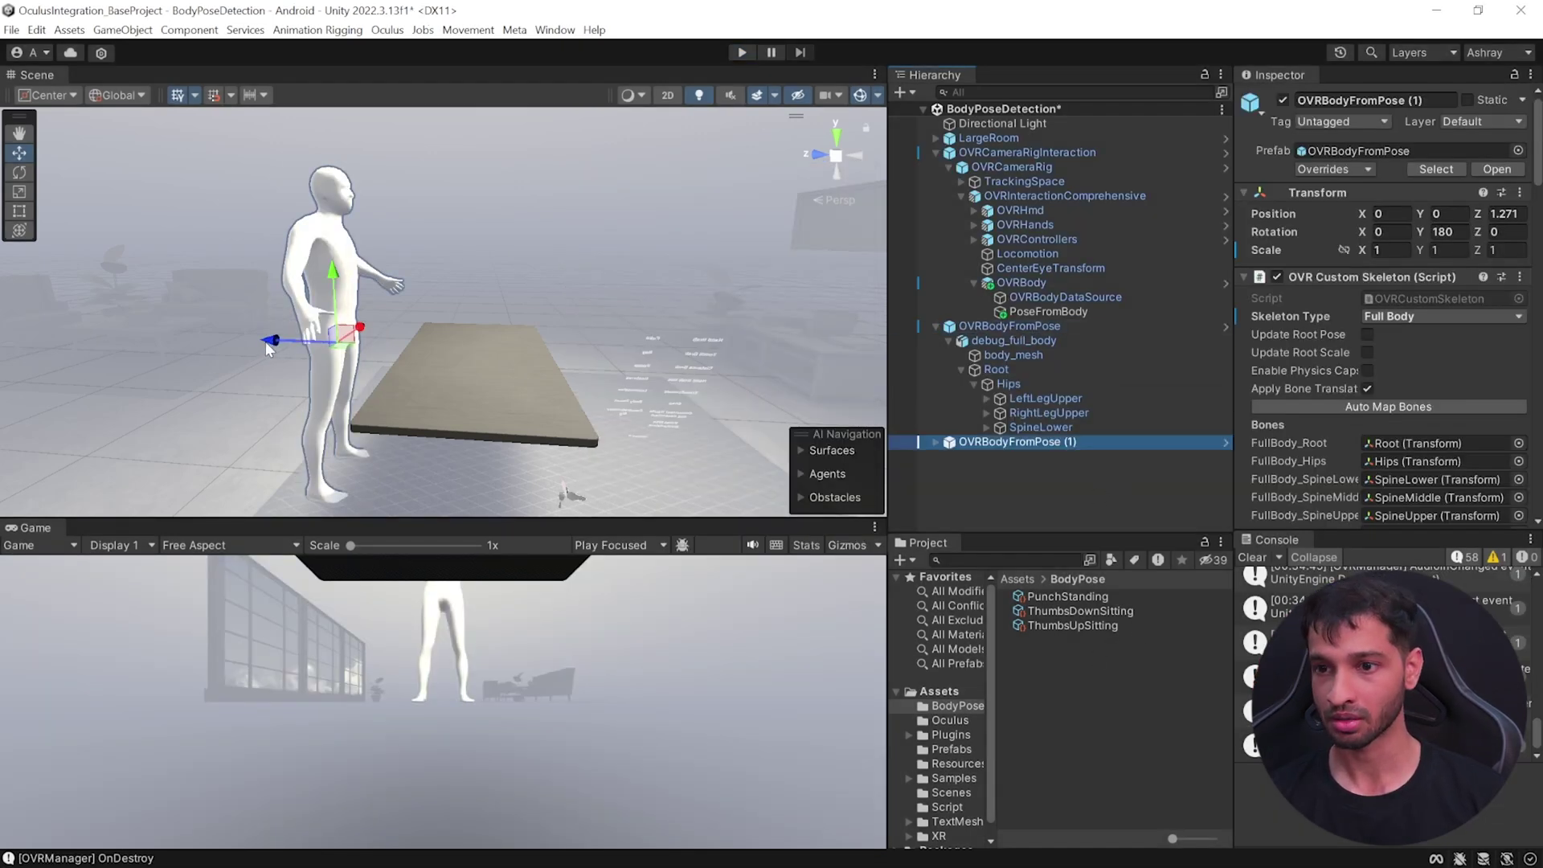
drag(268, 347, 418, 354)
click(19, 191)
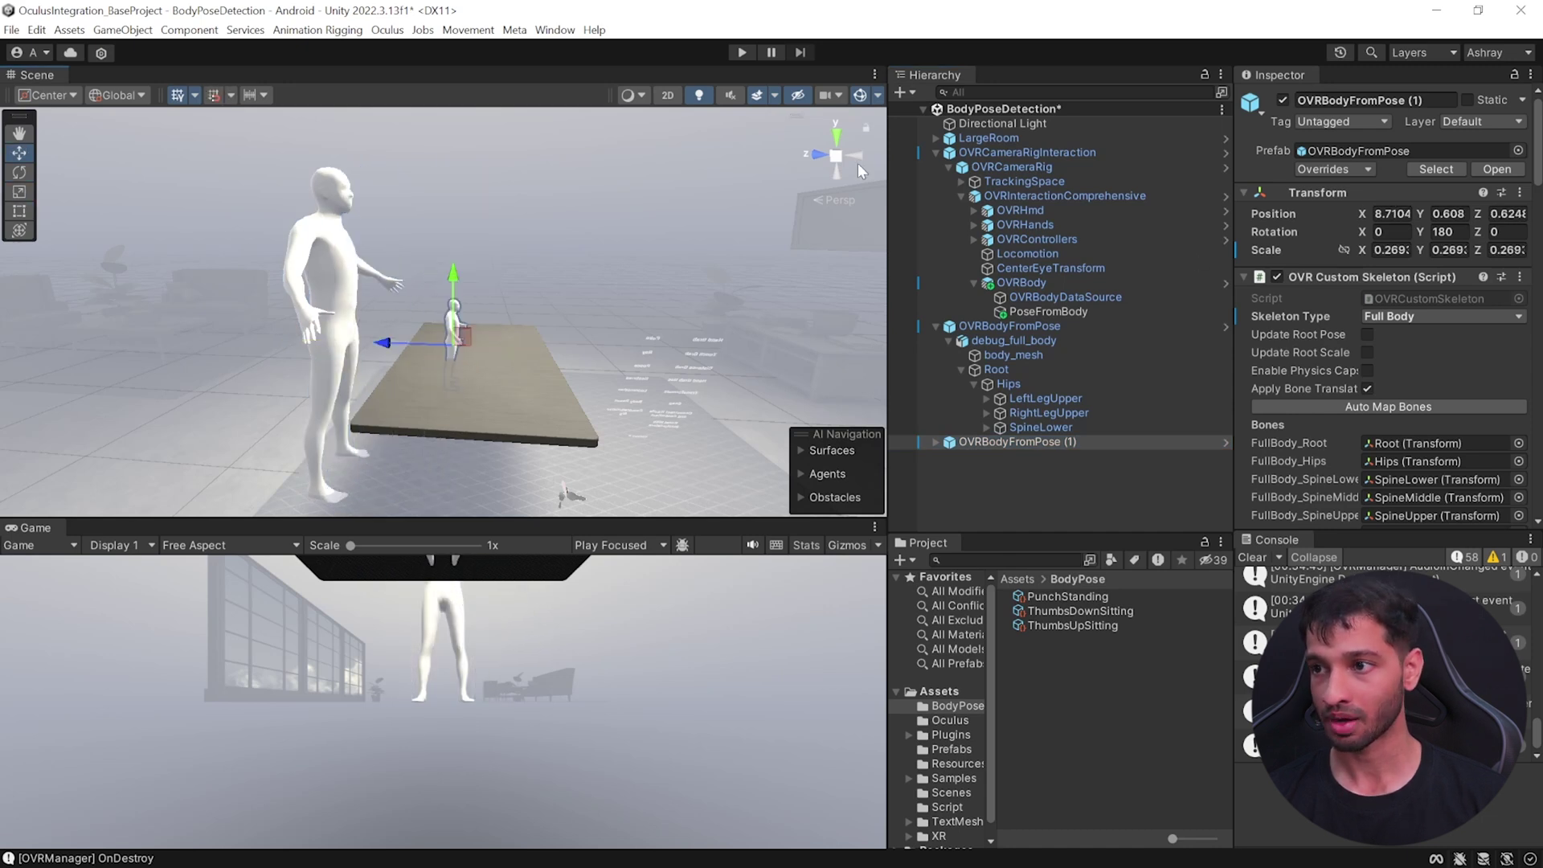
- From a top view, move the small avatar onto the table and duplicate it alongside
click(837, 135)
key(w)
drag(532, 329, 473, 321)
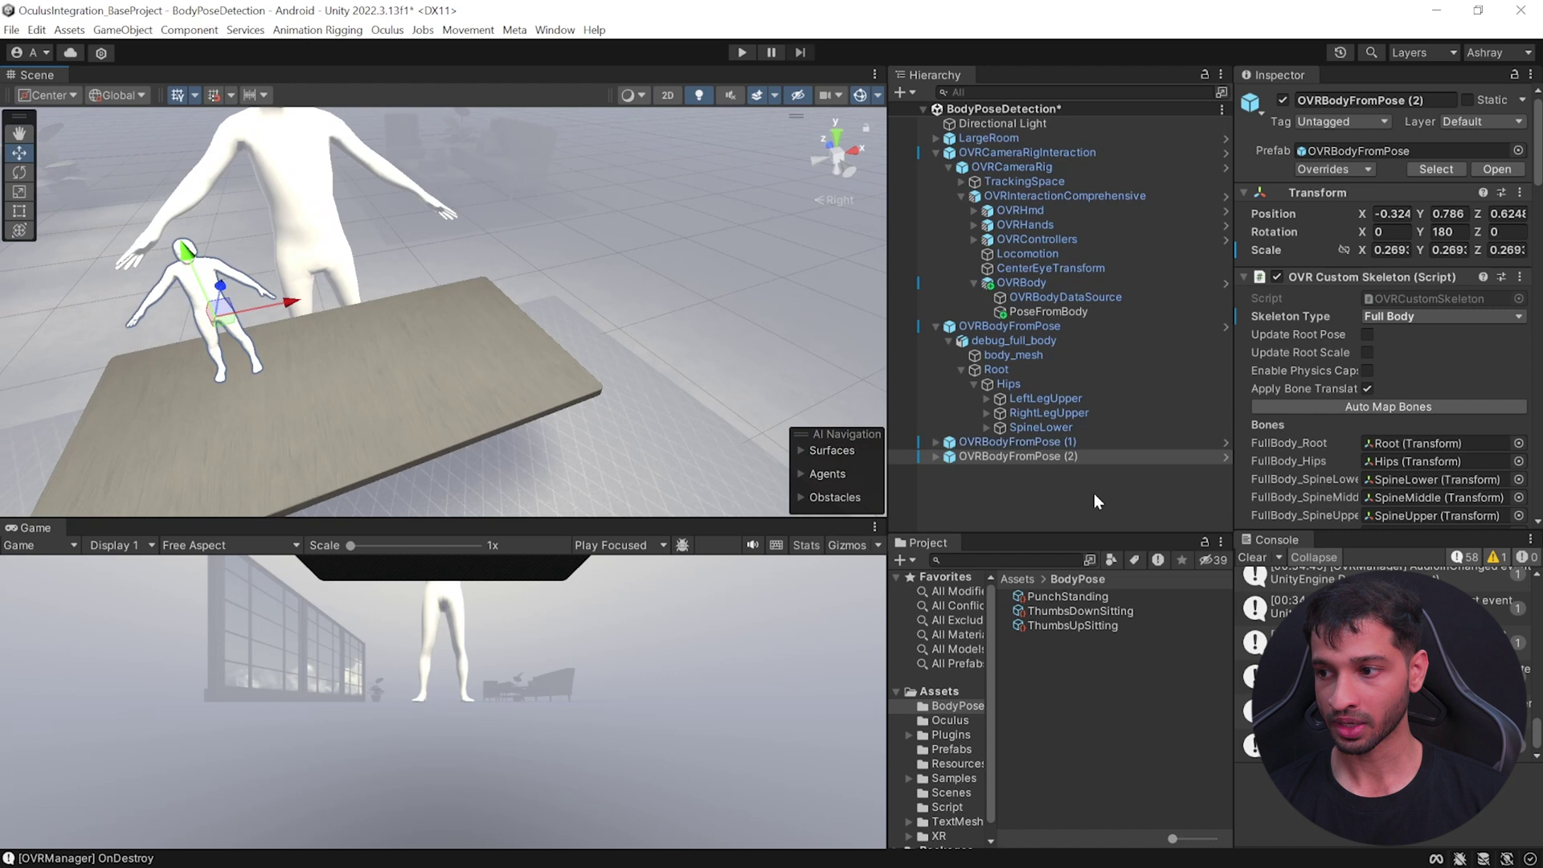
key(ctrl+d)
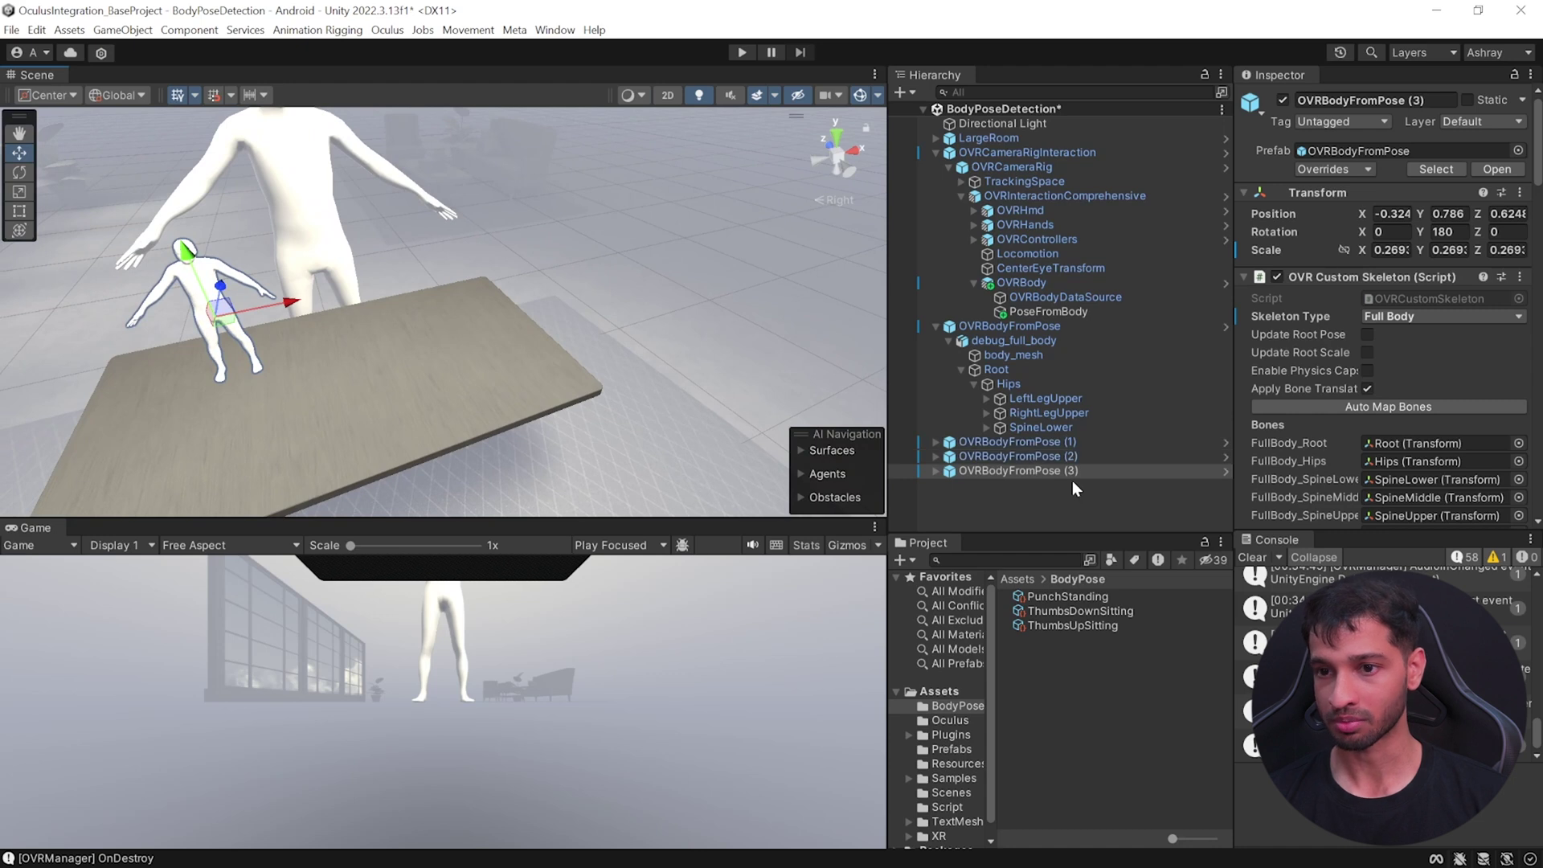
drag(287, 301, 402, 280)
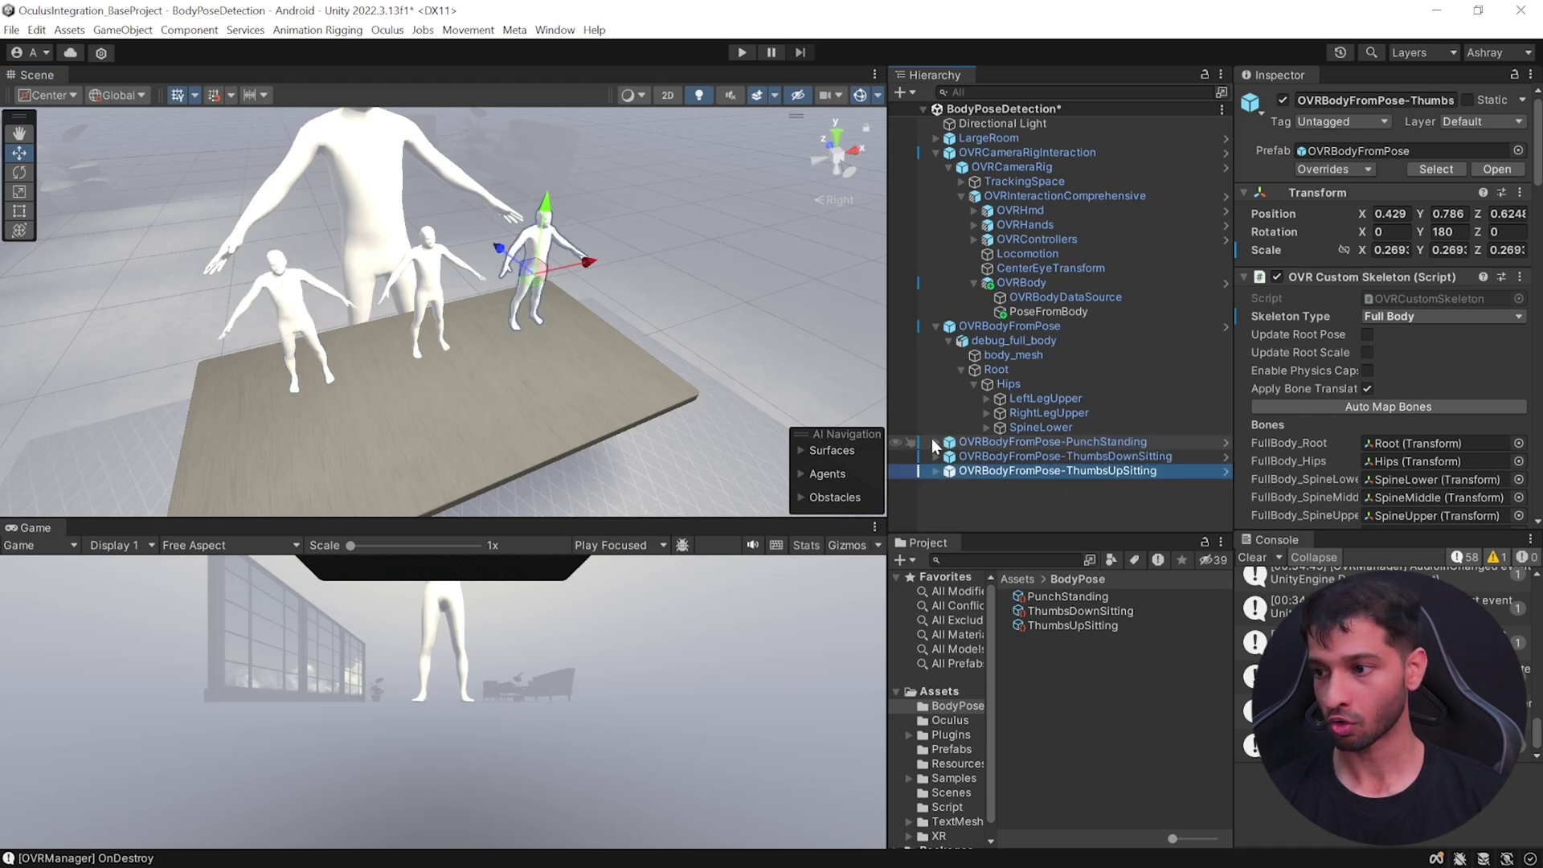
- Assign the PunchStanding, ThumbsDownSitting and ThumbsUpSitting pose assets to their avatar copies, then play the scene
click(957, 442)
click(936, 442)
click(935, 442)
scroll(1435, 336, down, 15)
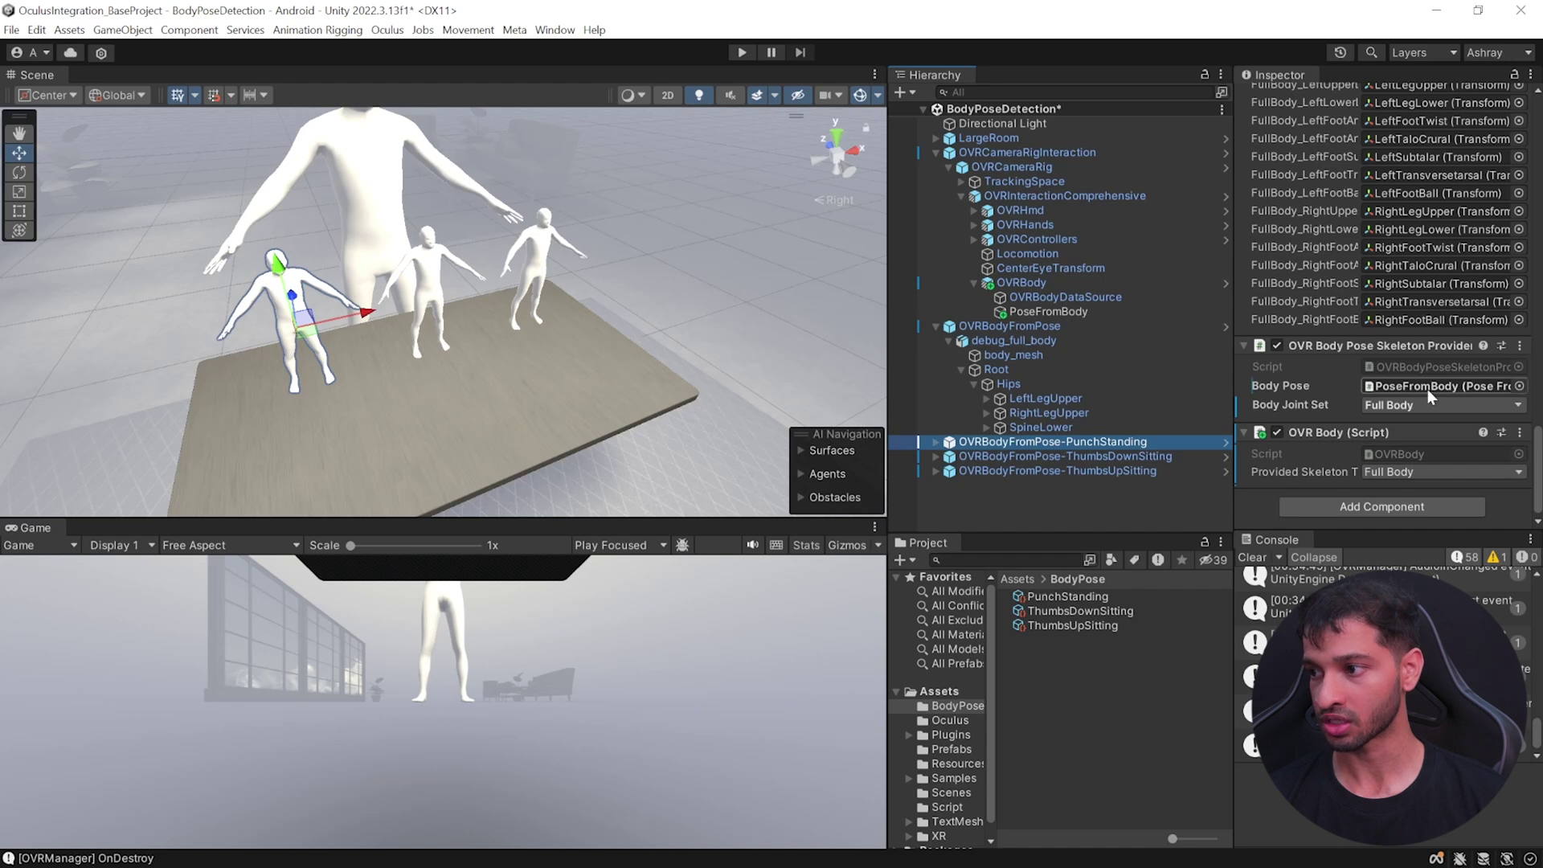
drag(1081, 599, 1431, 387)
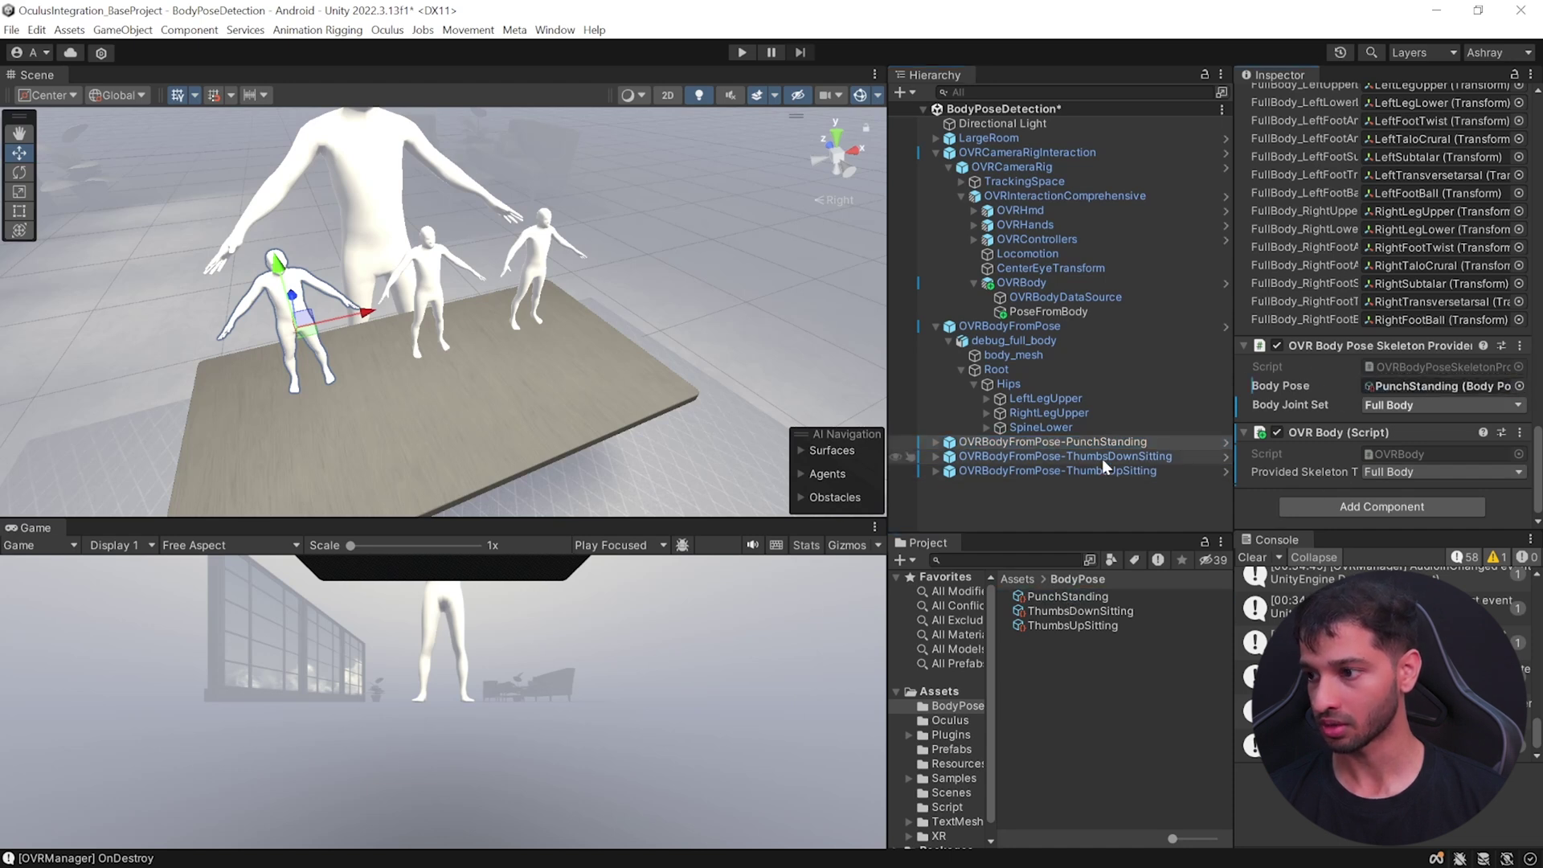
click(1172, 459)
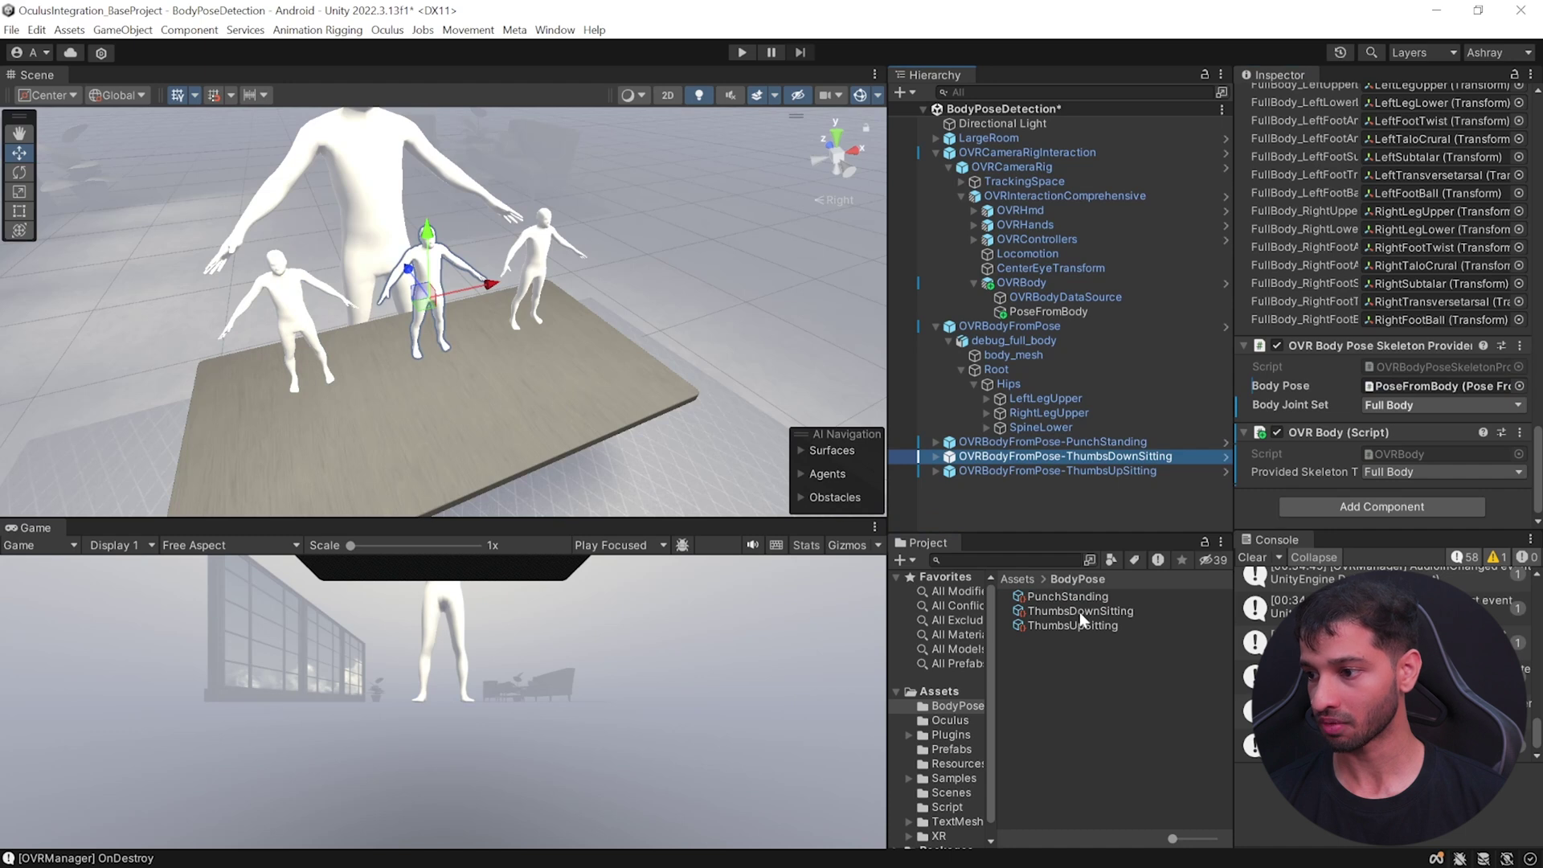
drag(1080, 613, 1465, 394)
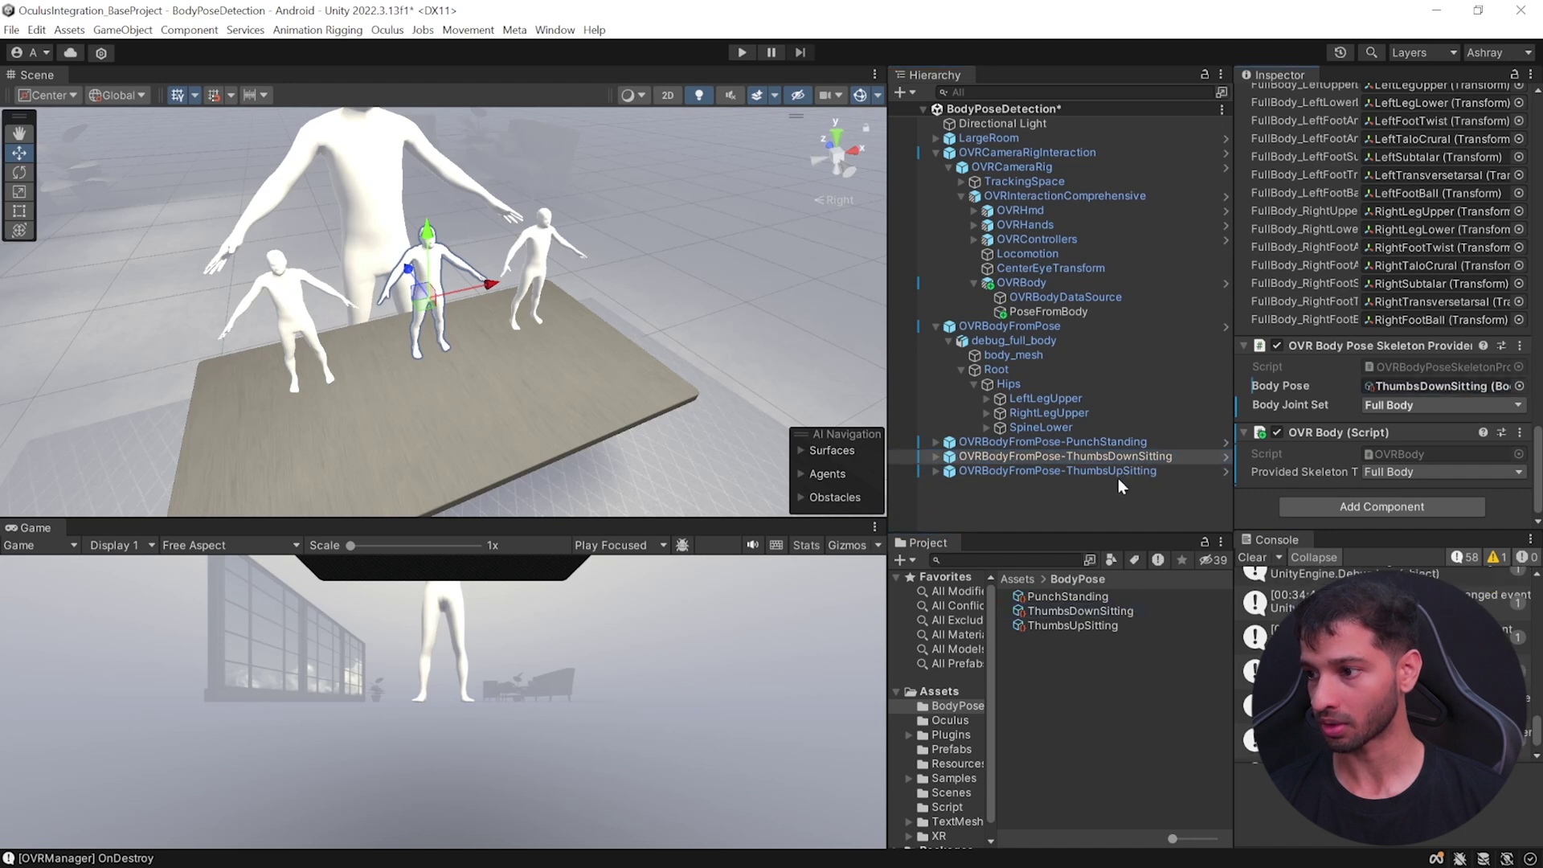
click(1109, 472)
drag(1062, 626, 1457, 399)
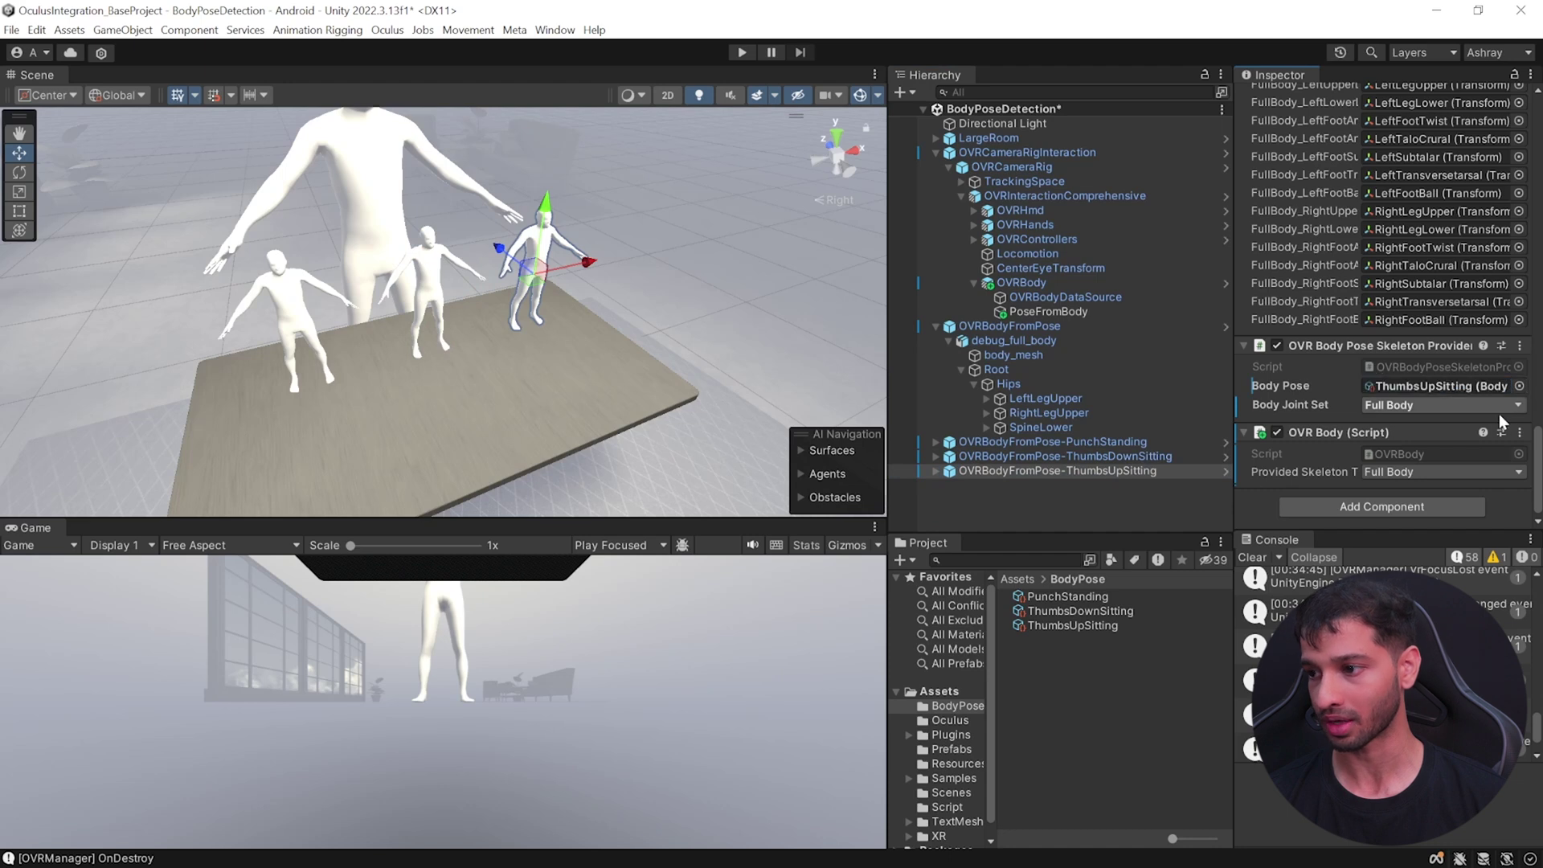
click(743, 53)
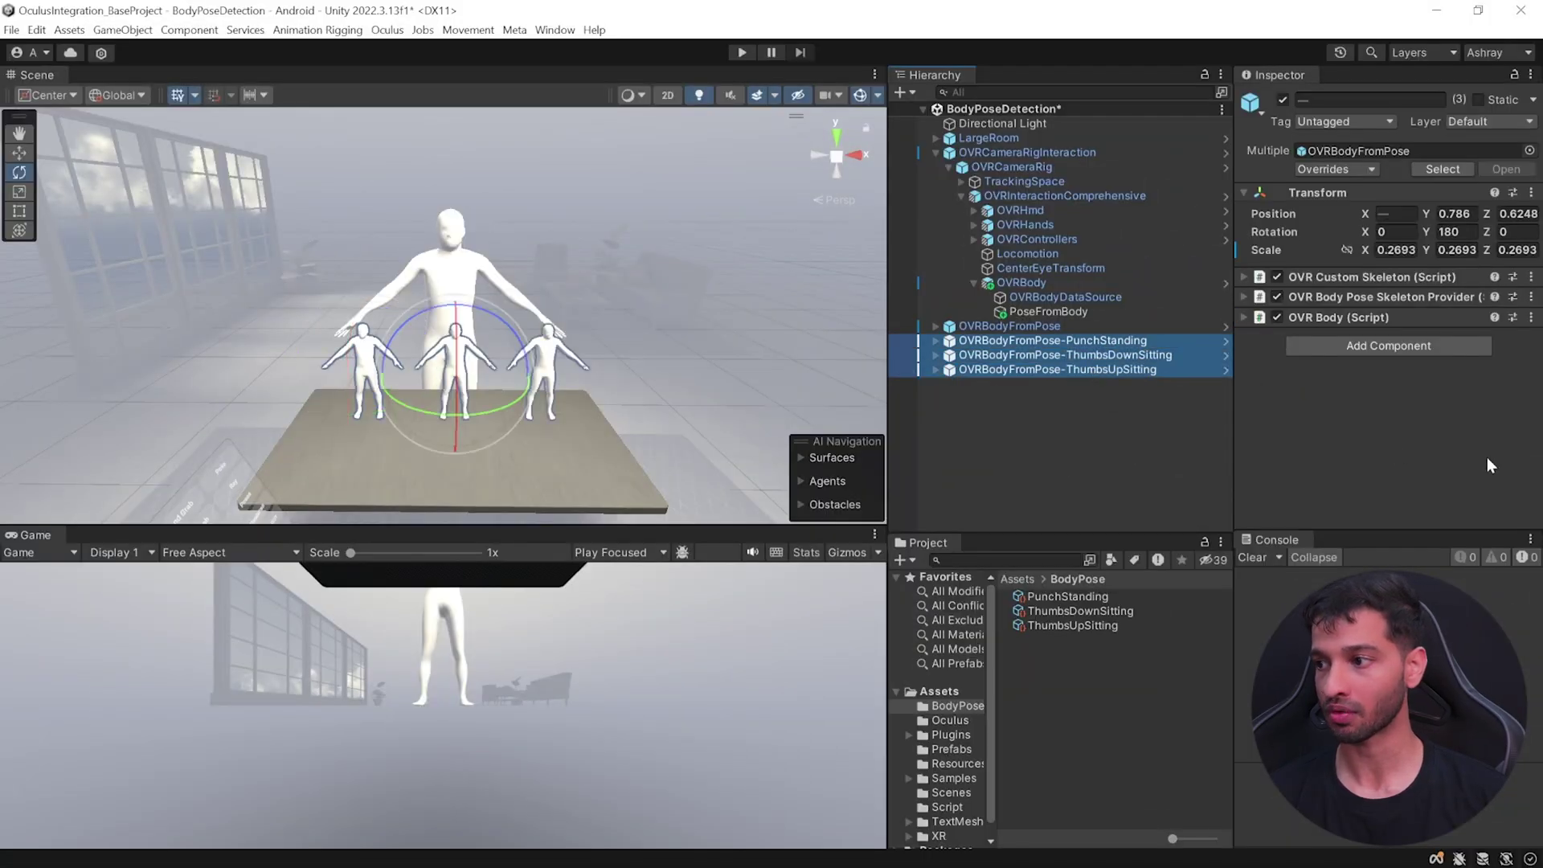
- Add a Body Pose Comparer Active State to all three avatars with PoseFromBody as Pose A
click(1437, 345)
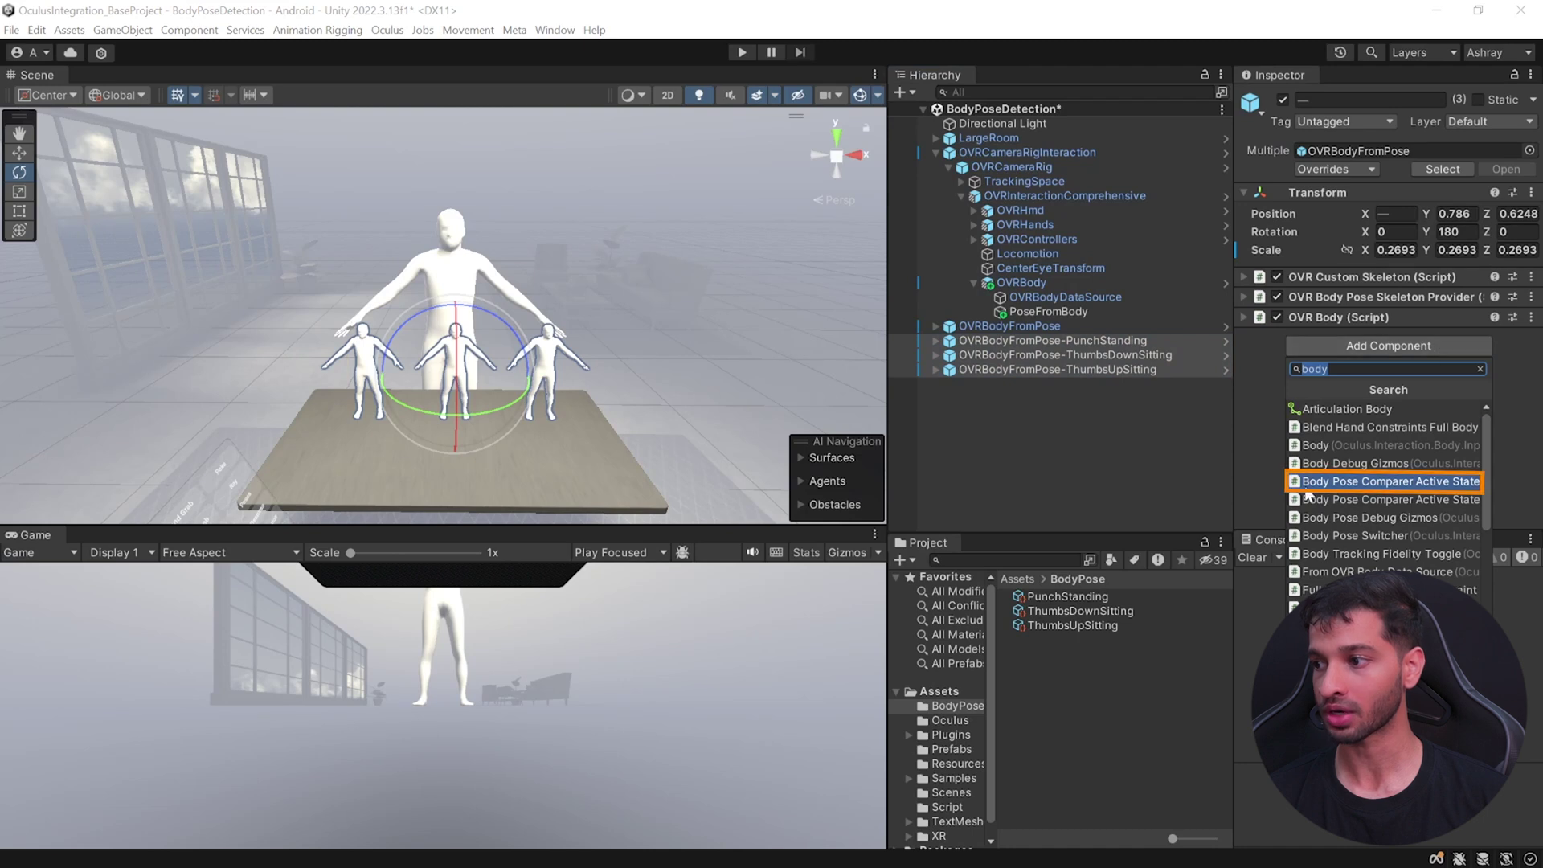
click(1445, 485)
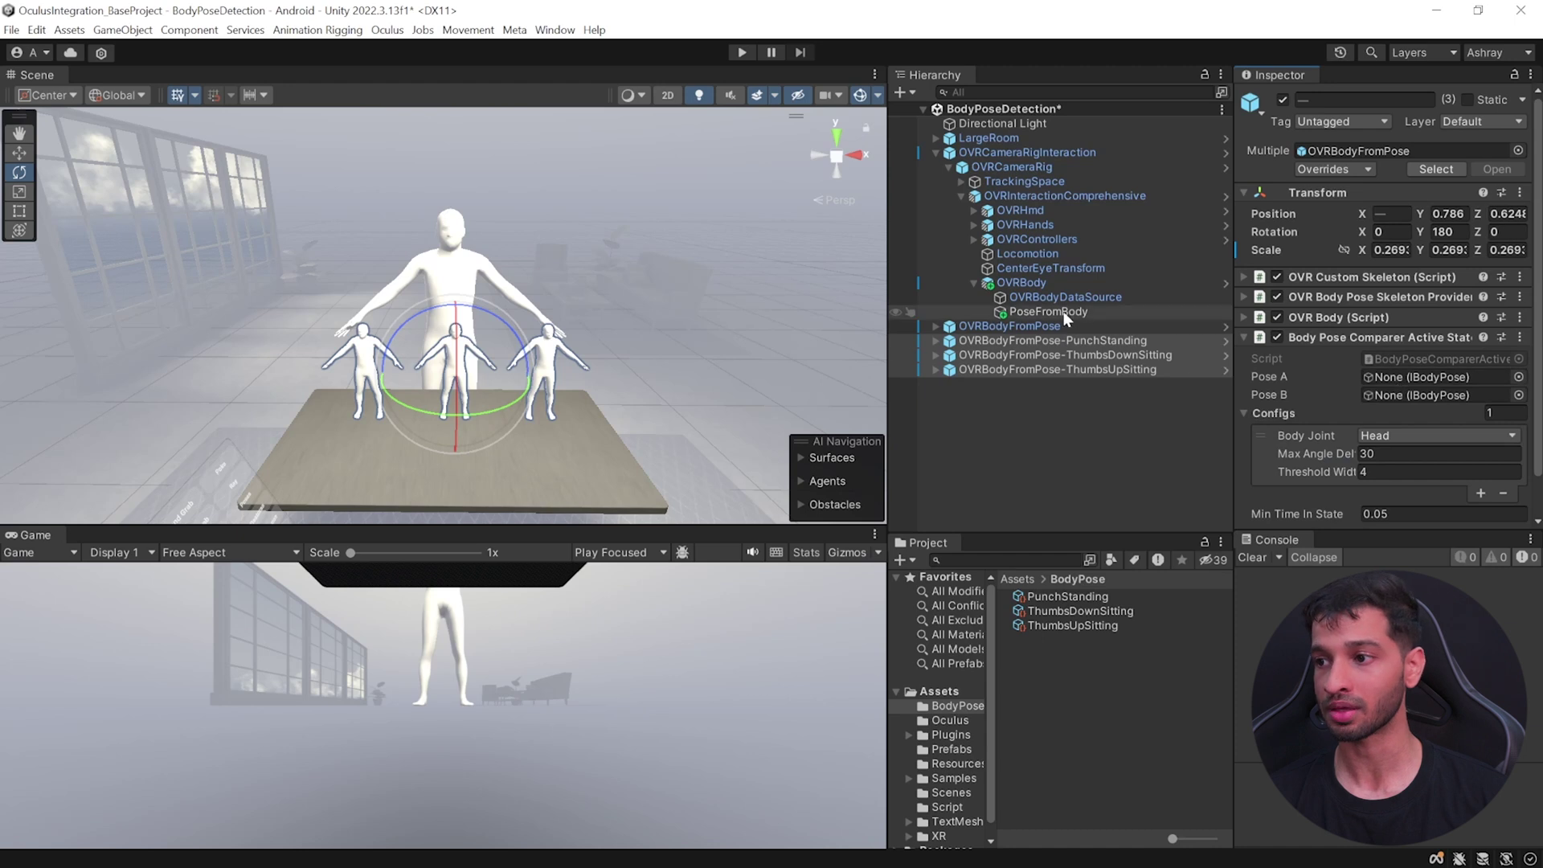
drag(1063, 311, 1401, 371)
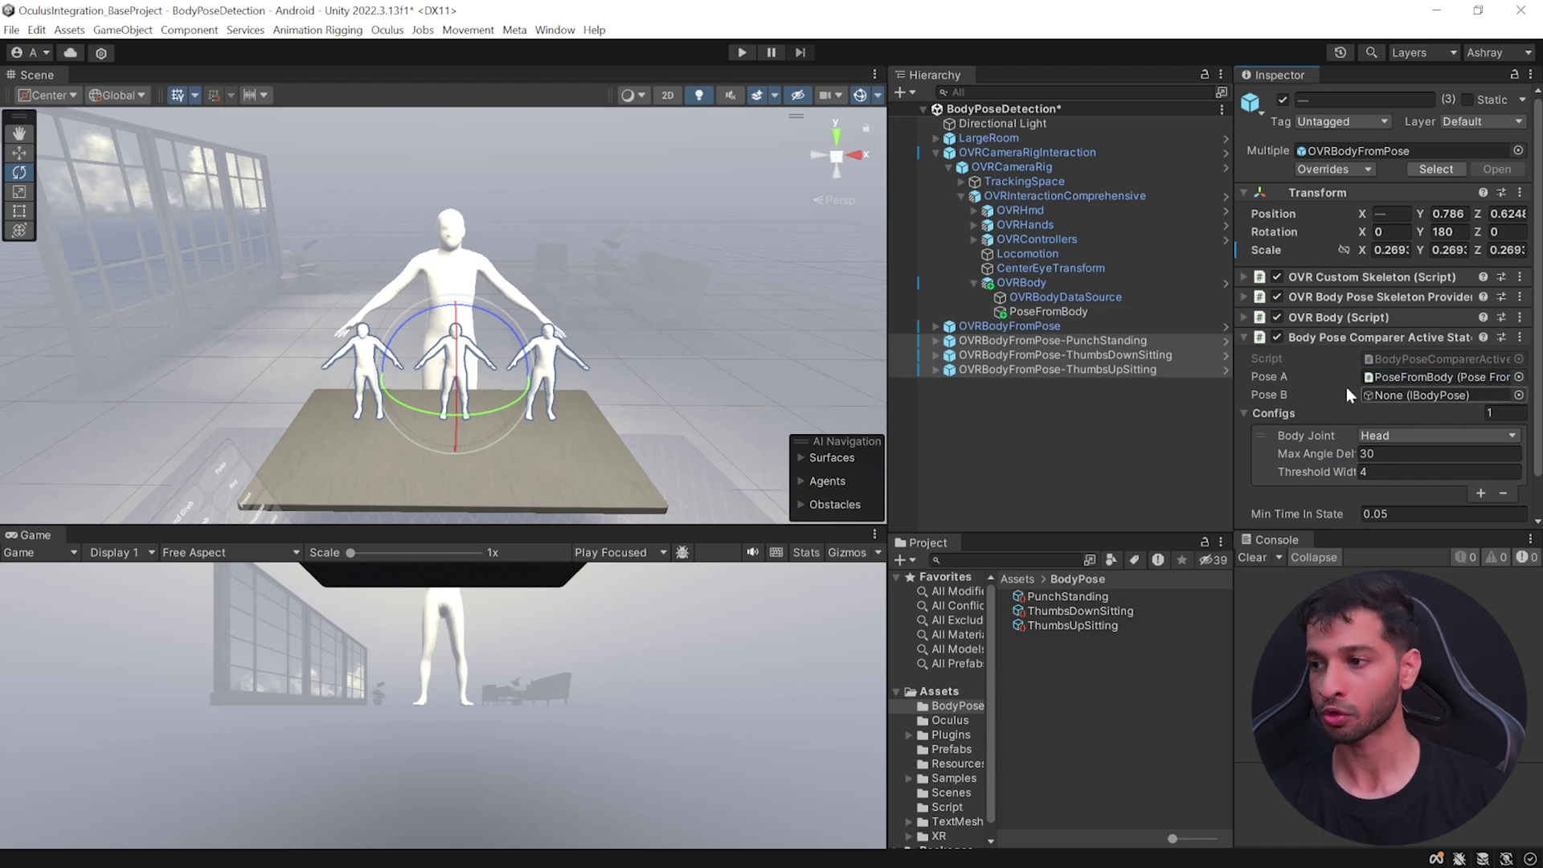
- Set the PunchStanding avatar's Pose B to its PunchStanding pose, then reselect all three avatars
click(1059, 340)
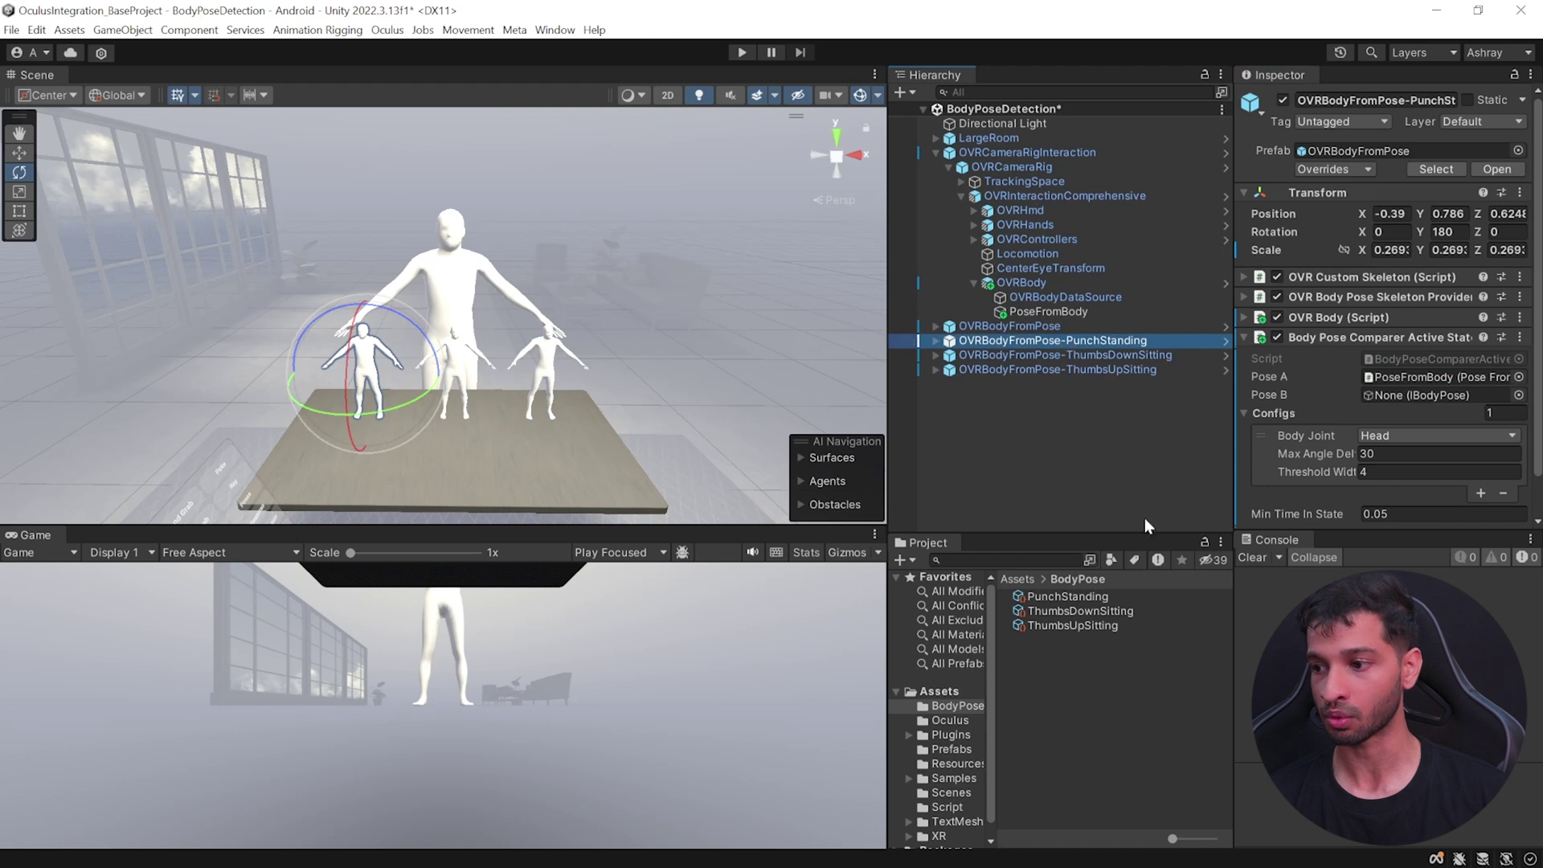
drag(1082, 599, 1413, 351)
click(1133, 369)
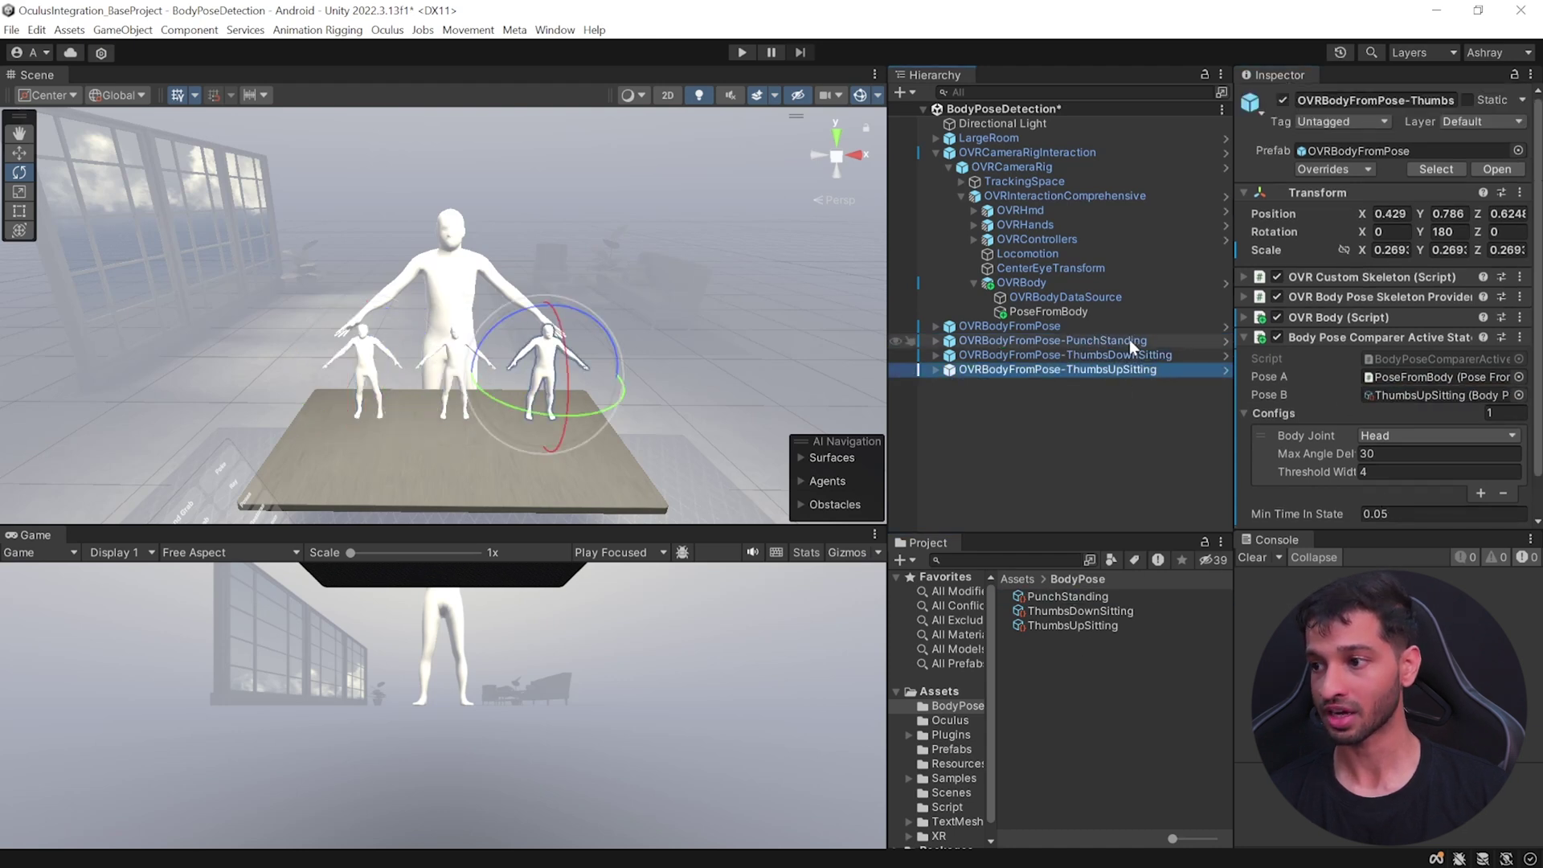
shift+click(1131, 340)
scroll(1297, 301, down, 2)
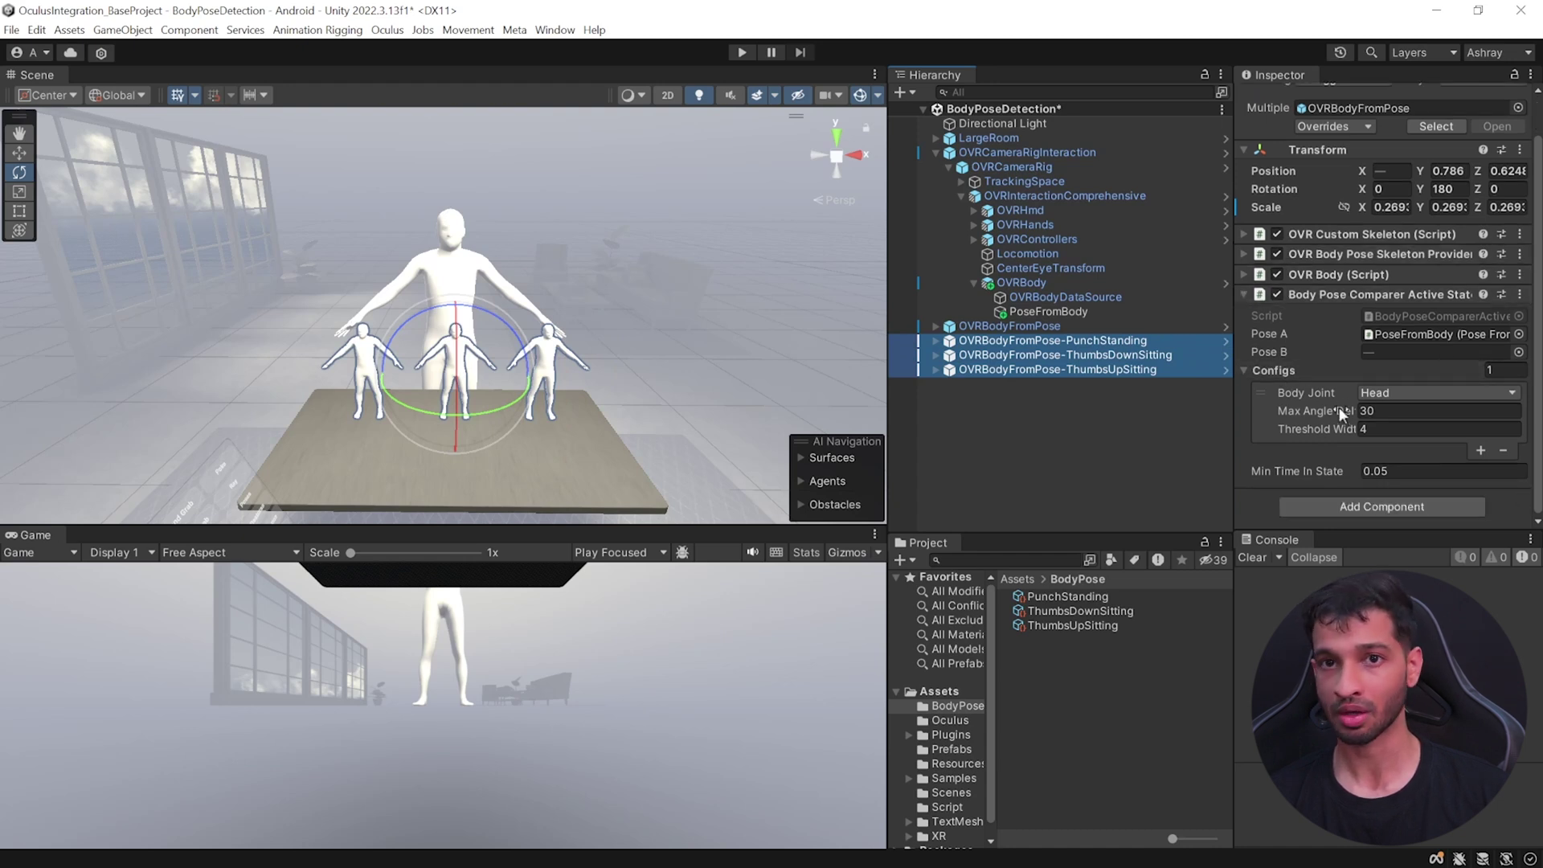
- Add a second joint entry to the pose comparers' Configs list
mouse_move(1339, 409)
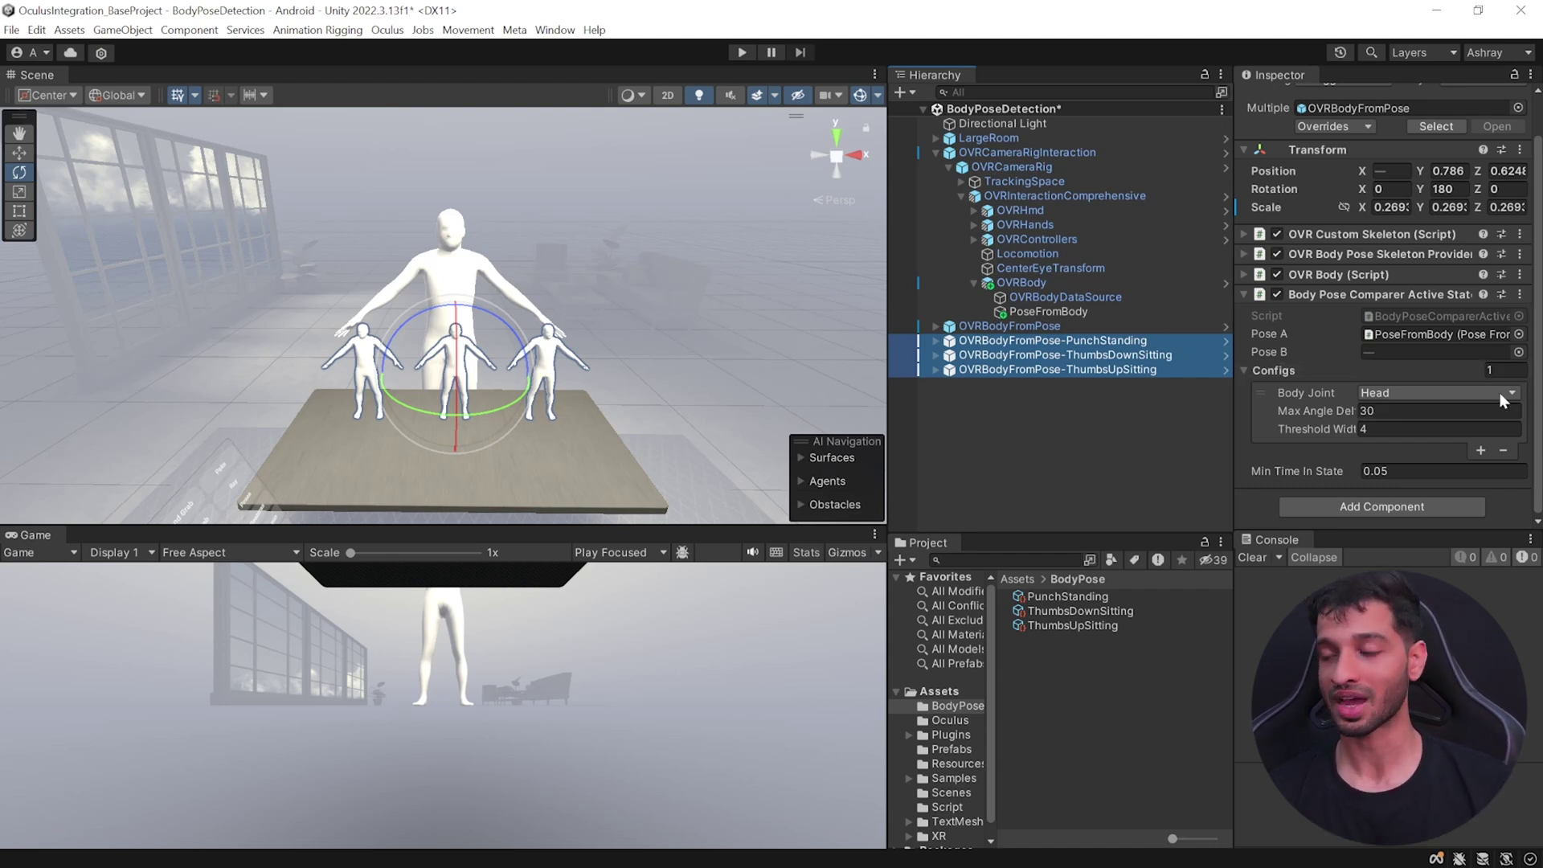
click(1481, 450)
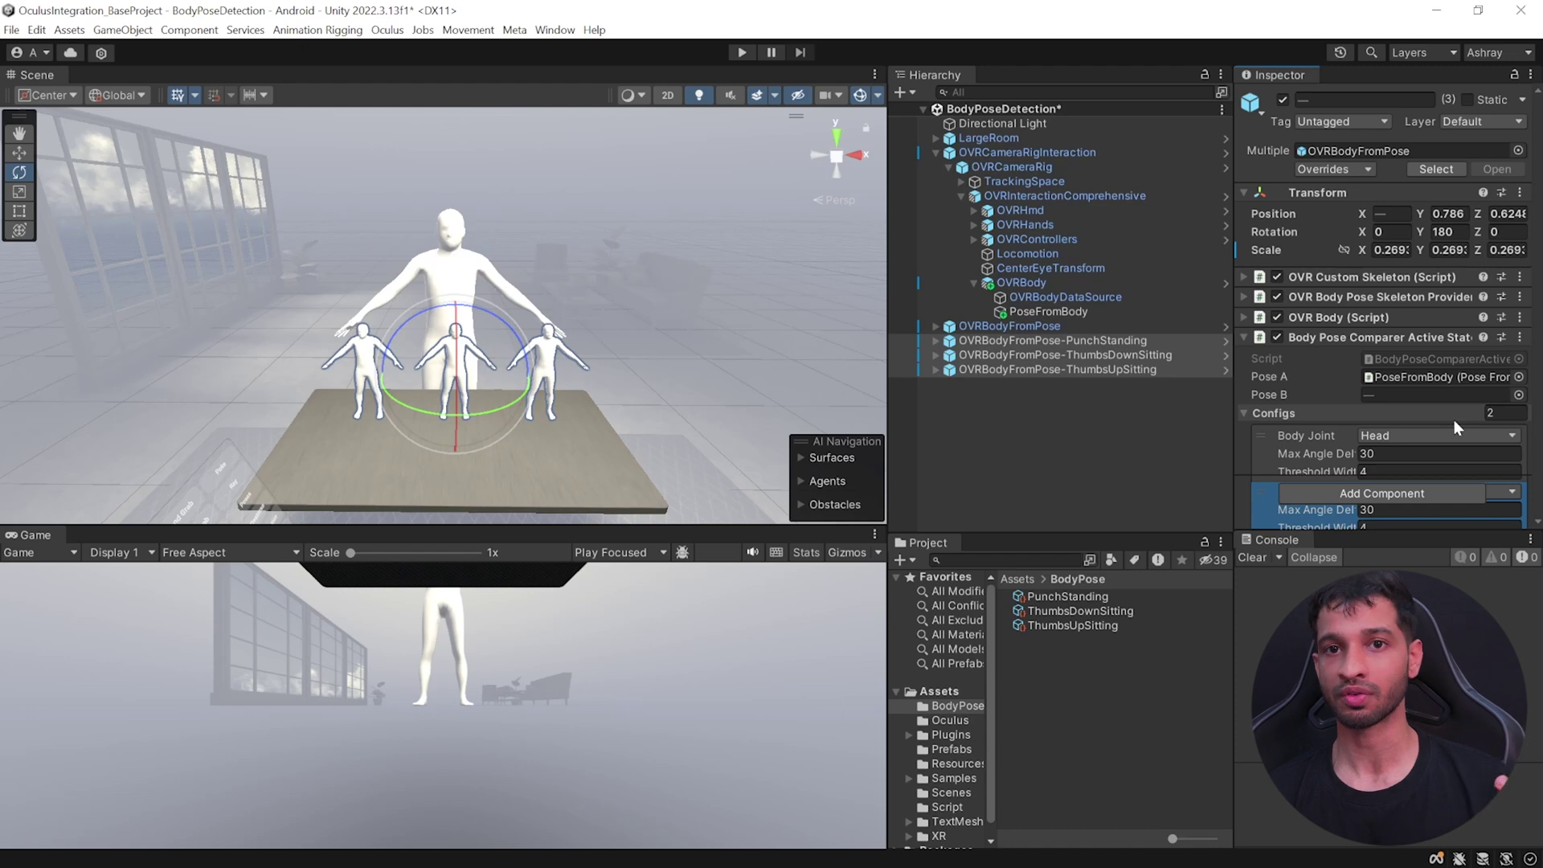
- On PunchStanding, add config entries for the left upper arm, left lower arm and left hand wrist
click(1107, 341)
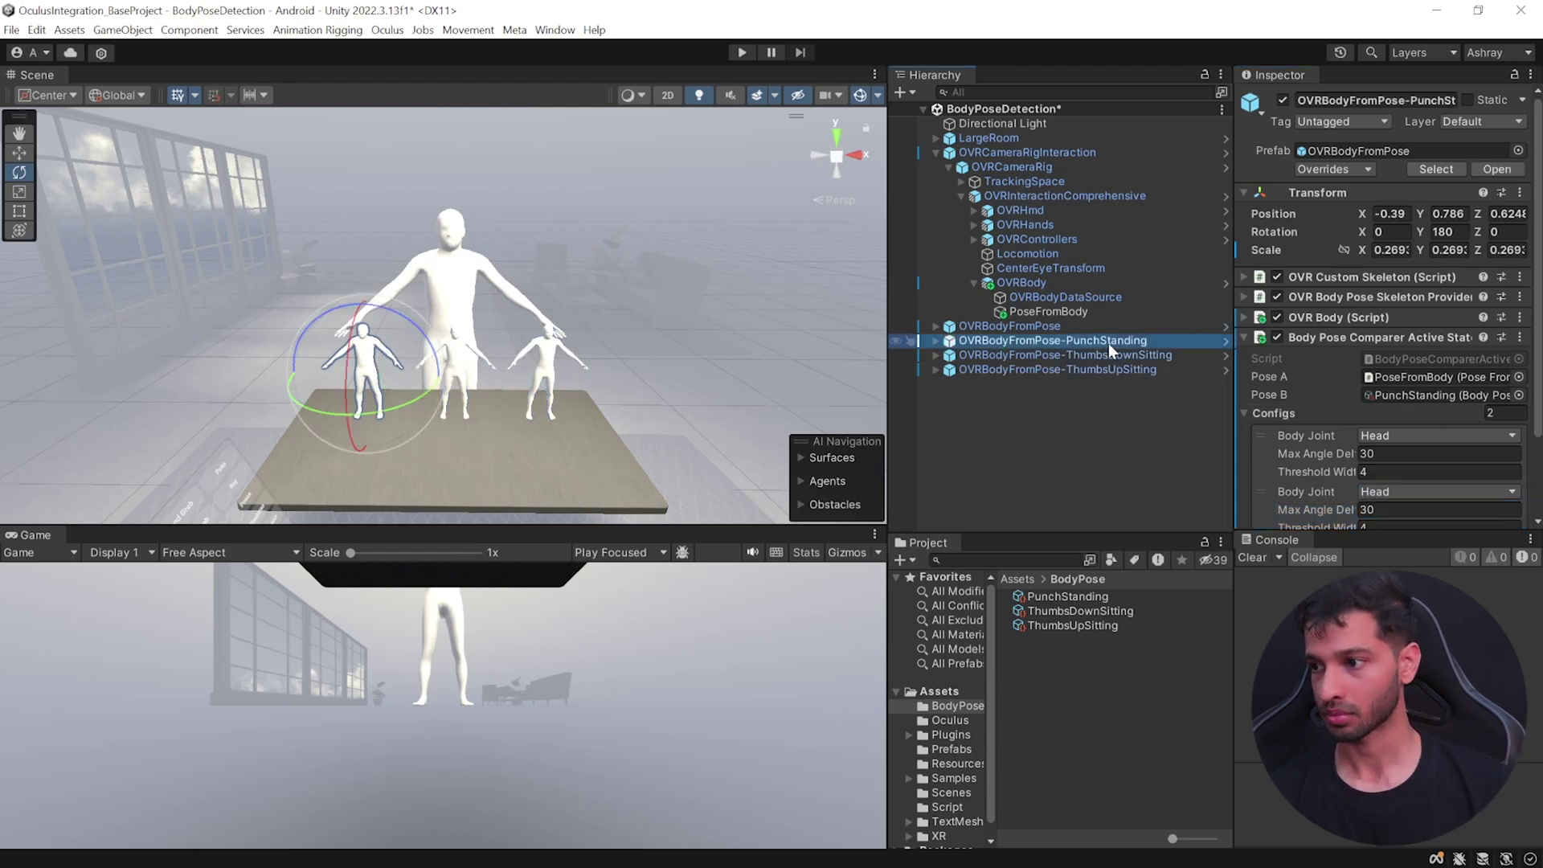
click(1482, 450)
scroll(1407, 362, down, 3)
click(1437, 224)
click(1254, 402)
click(1437, 280)
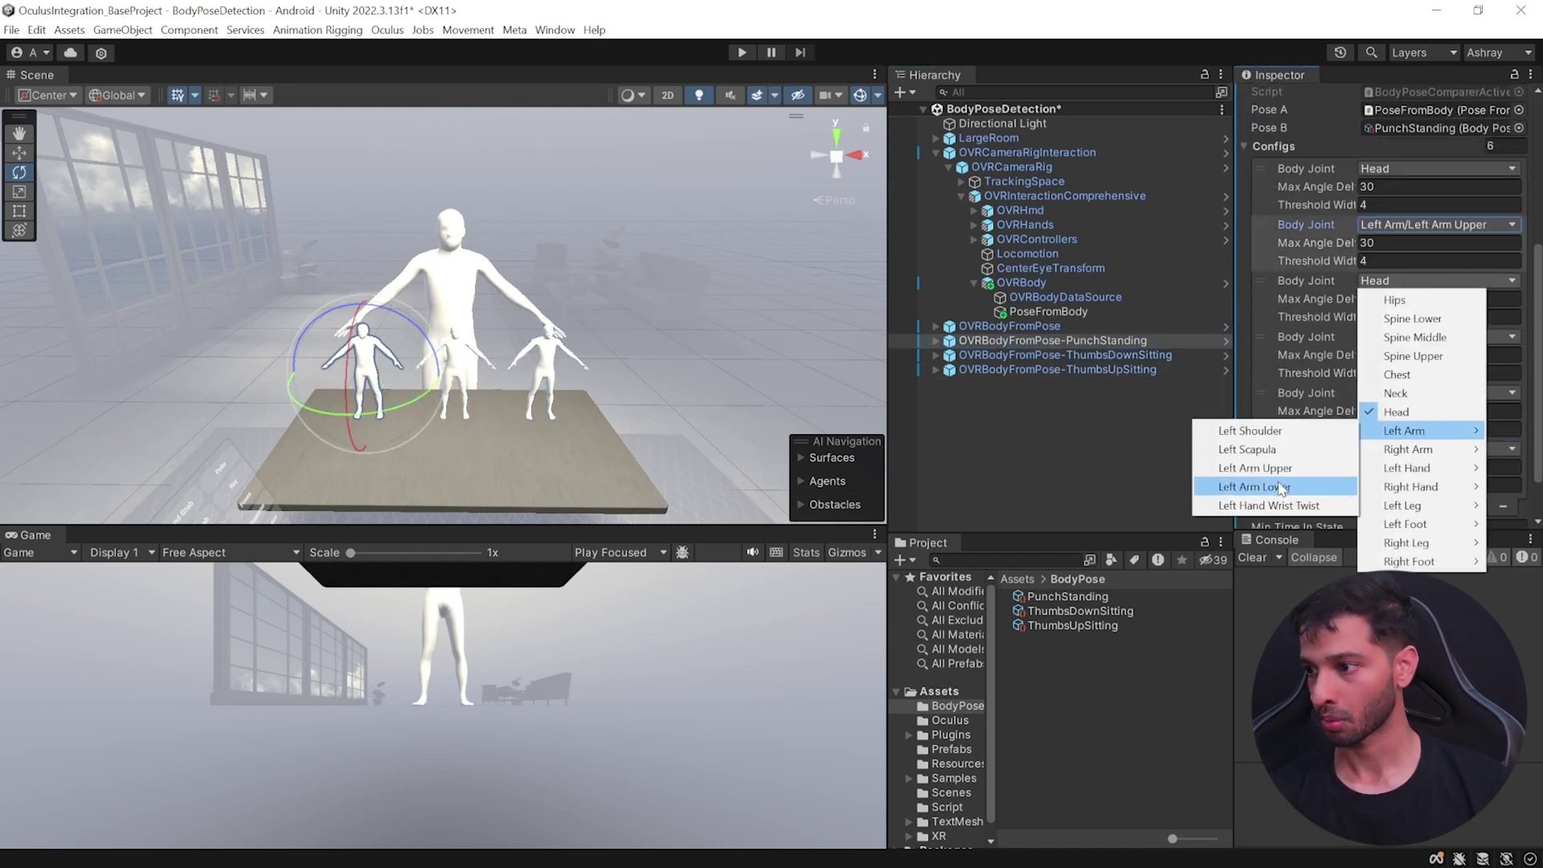
click(1254, 486)
click(1438, 336)
mouse_move(1415, 486)
click(1295, 561)
- Add entries for the right upper arm, right lower arm and right hand wrist, totalling seven configs
click(1438, 392)
click(1230, 598)
click(1437, 448)
click(1213, 675)
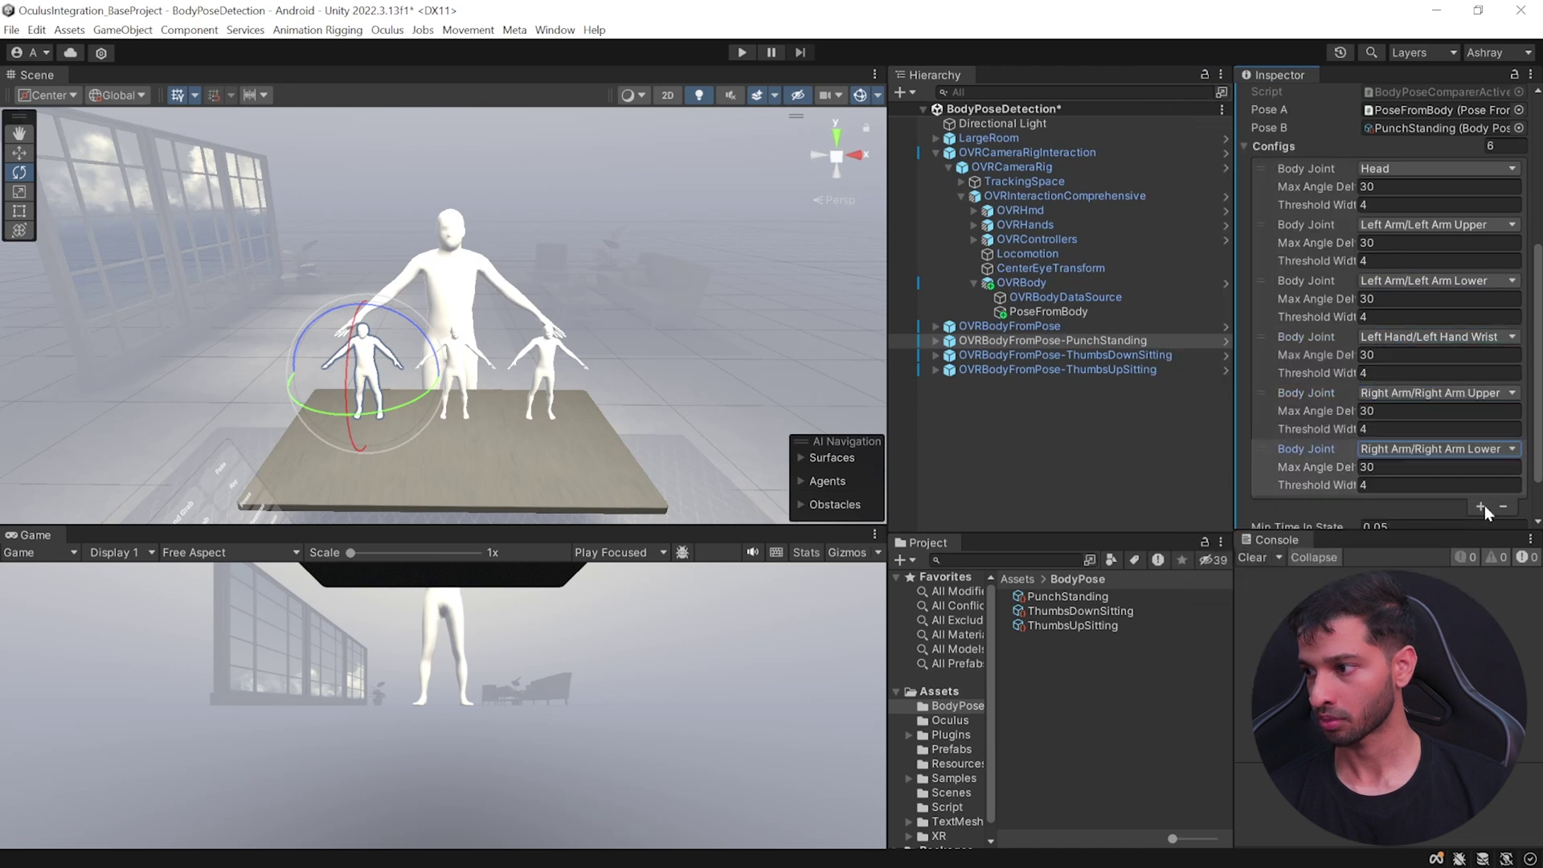
click(1486, 505)
scroll(1406, 361, down, 2)
click(1438, 449)
click(1415, 580)
scroll(1407, 362, up, 10)
- Assign the PunchStanding pose as Pose B and reselect all three pose avatars
drag(1068, 597, 1439, 354)
click(1053, 340)
shift+click(1058, 369)
scroll(1369, 410, down, 2)
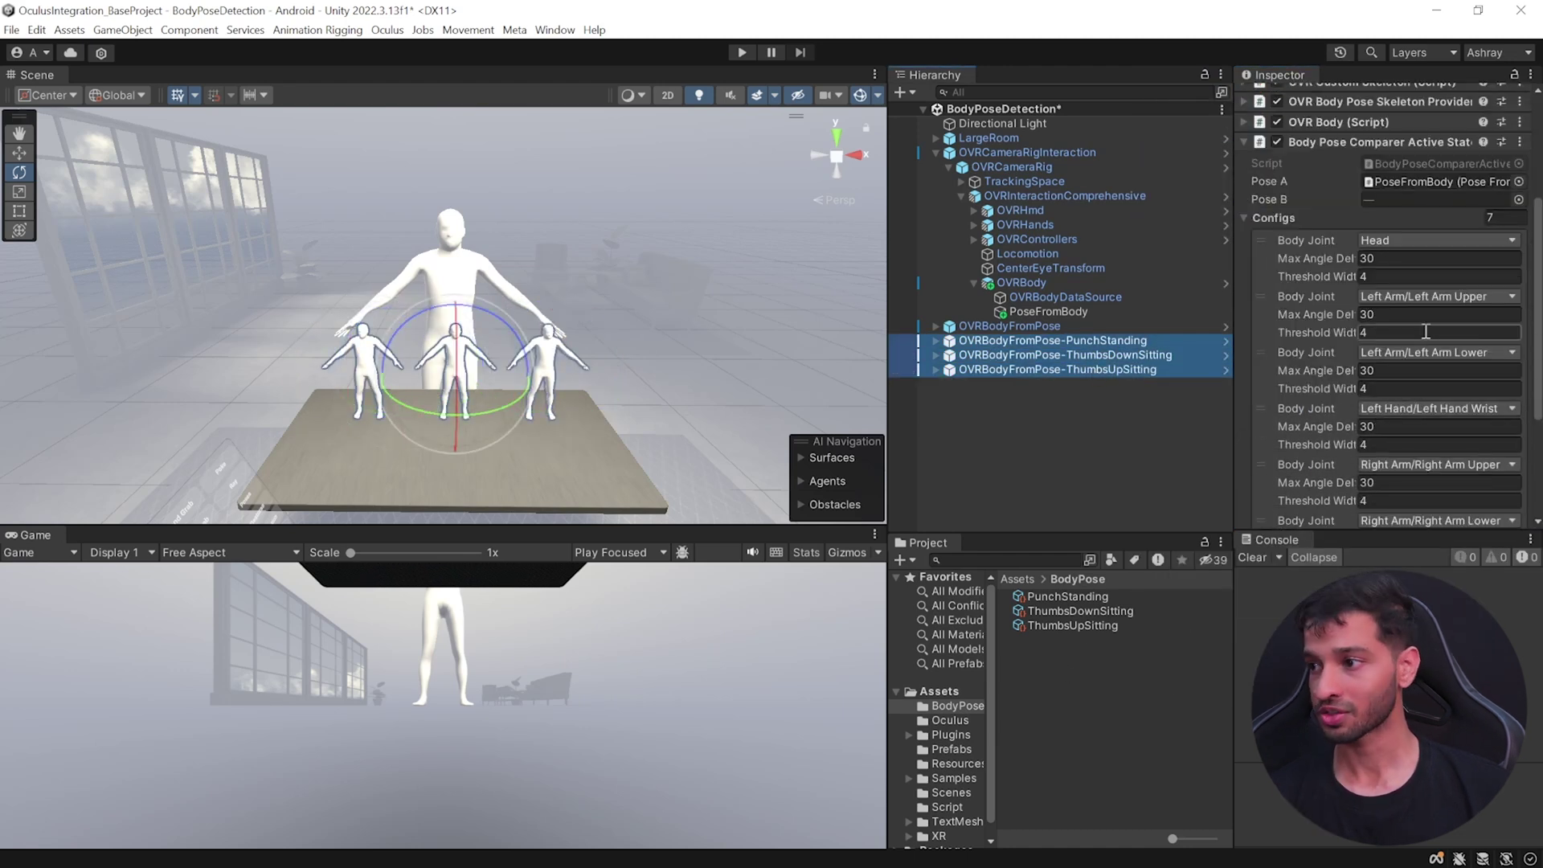
scroll(1314, 219, down, 4)
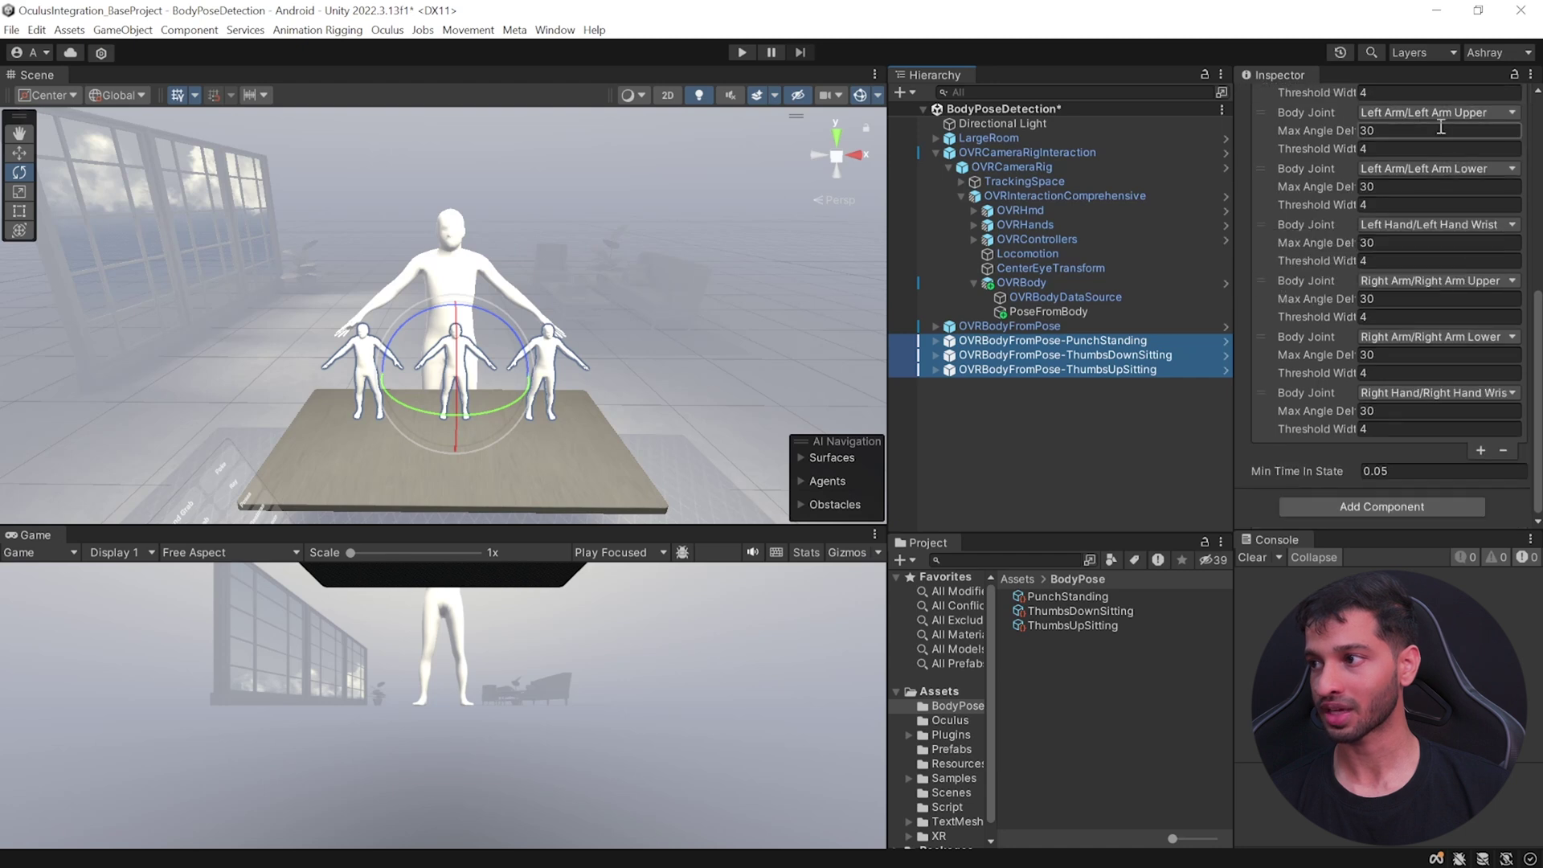
scroll(1414, 104, up, 1)
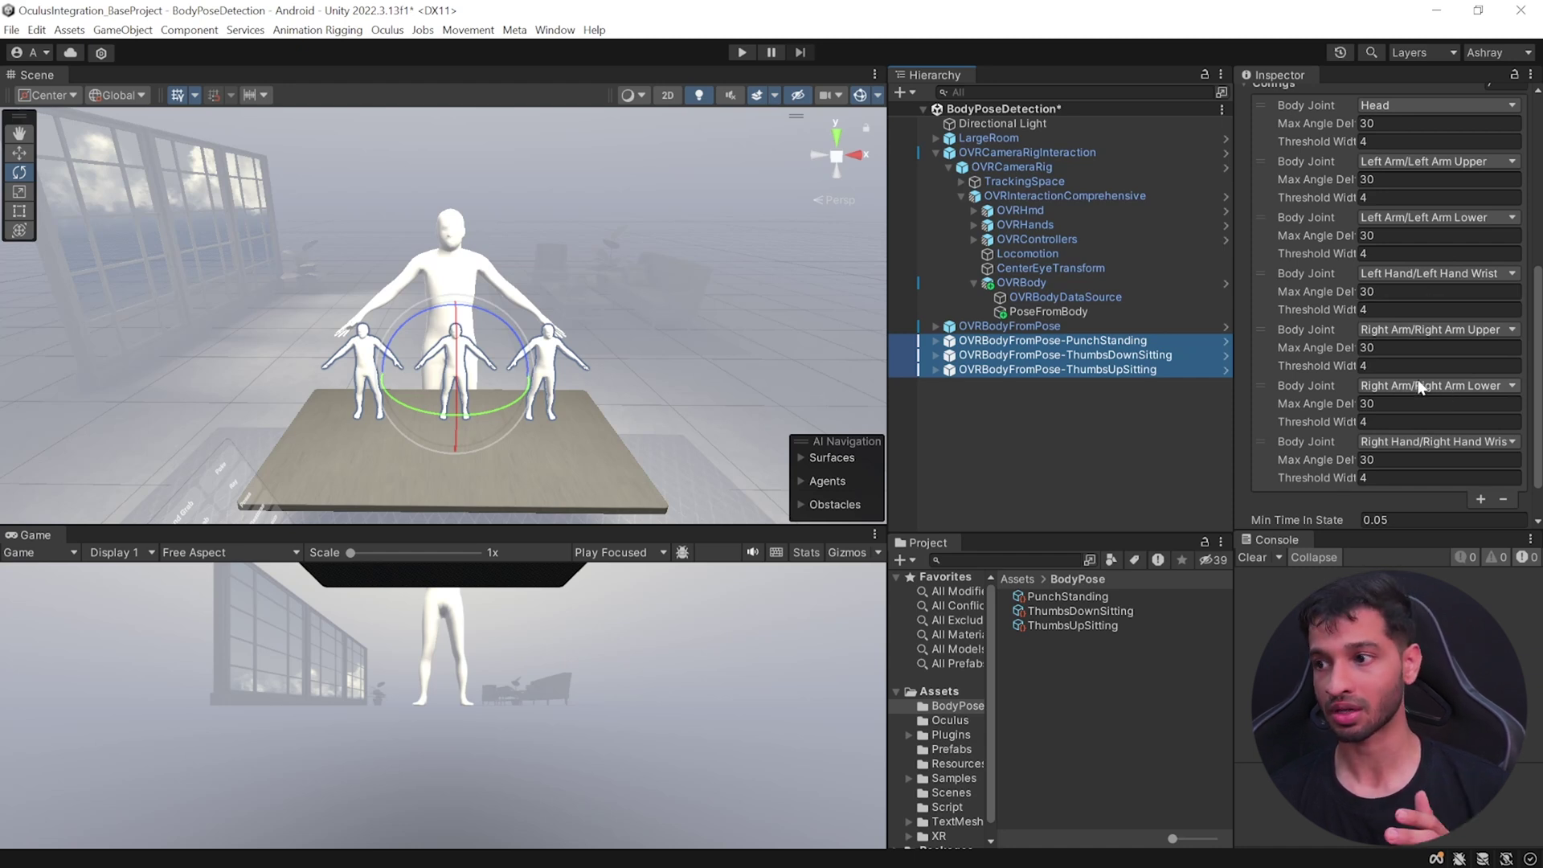
scroll(1438, 394, up, 3)
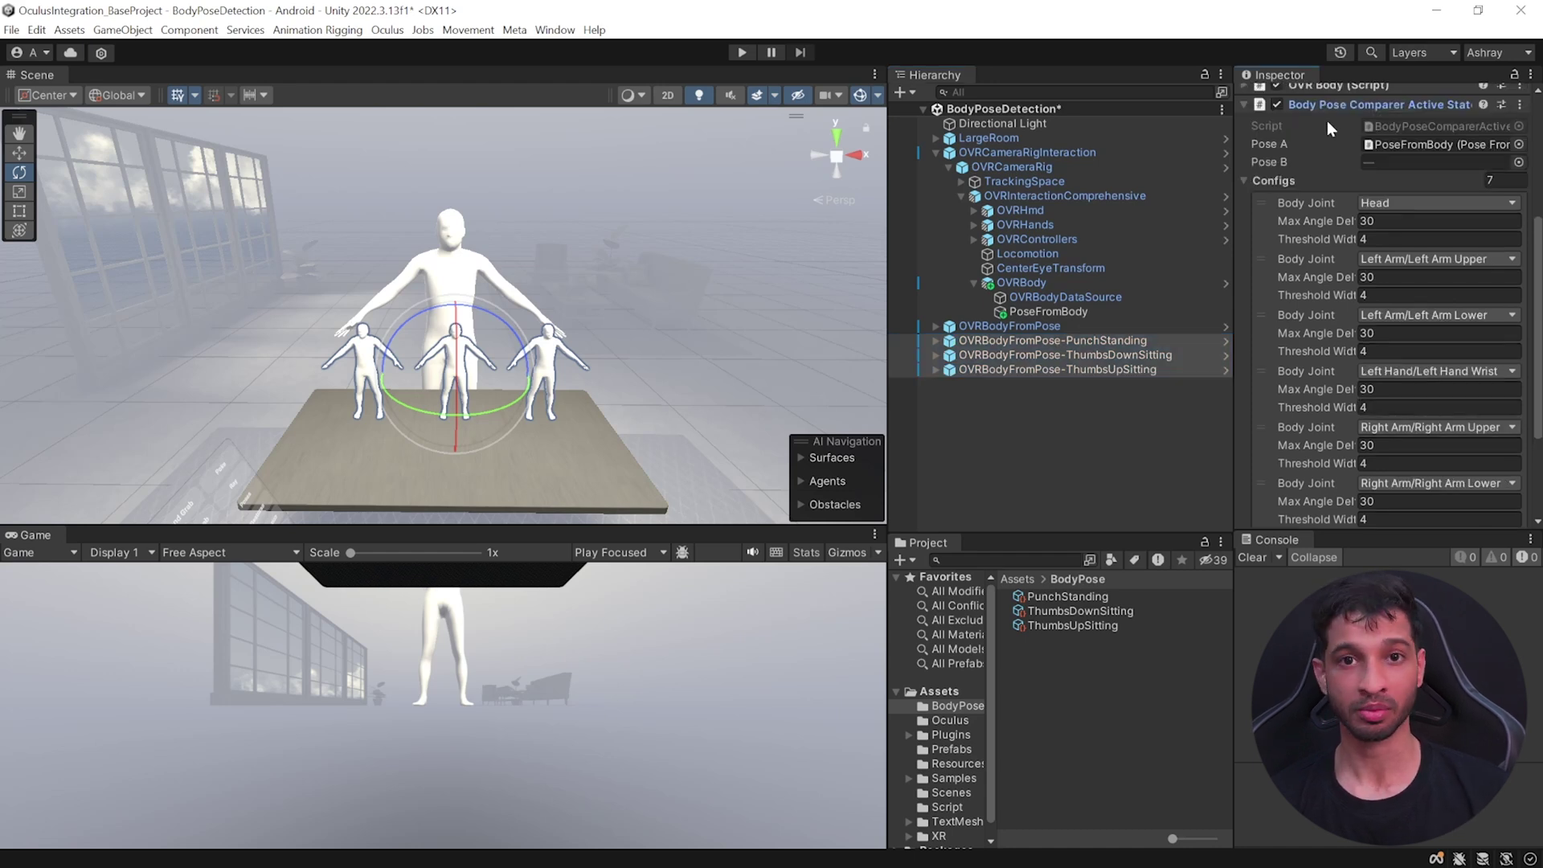
- Add an Active State Debug Visual to the avatars, driven by their pose comparer
click(1247, 104)
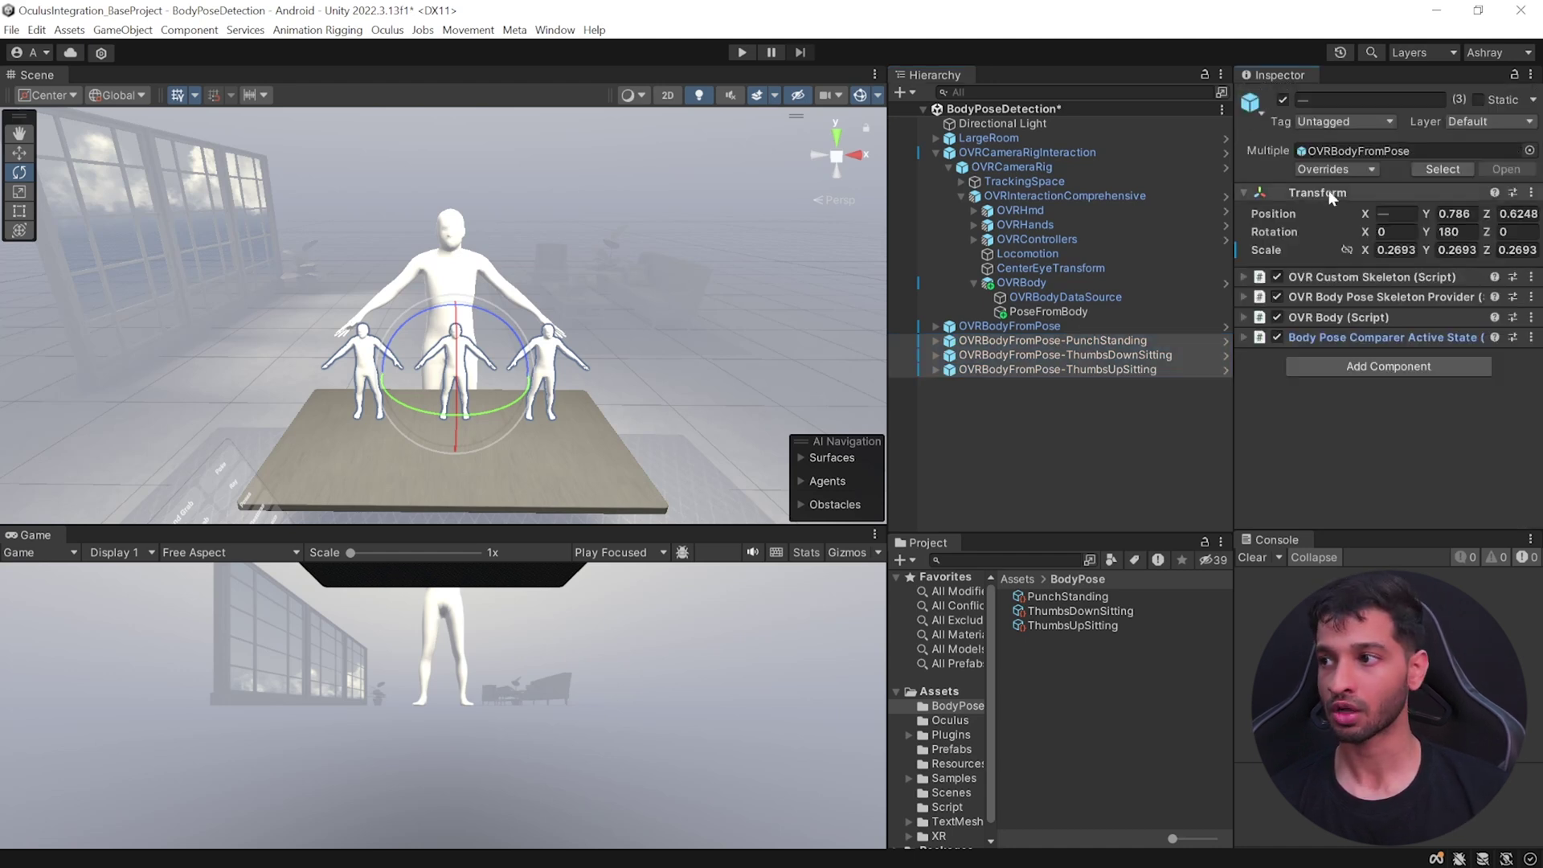
click(1390, 367)
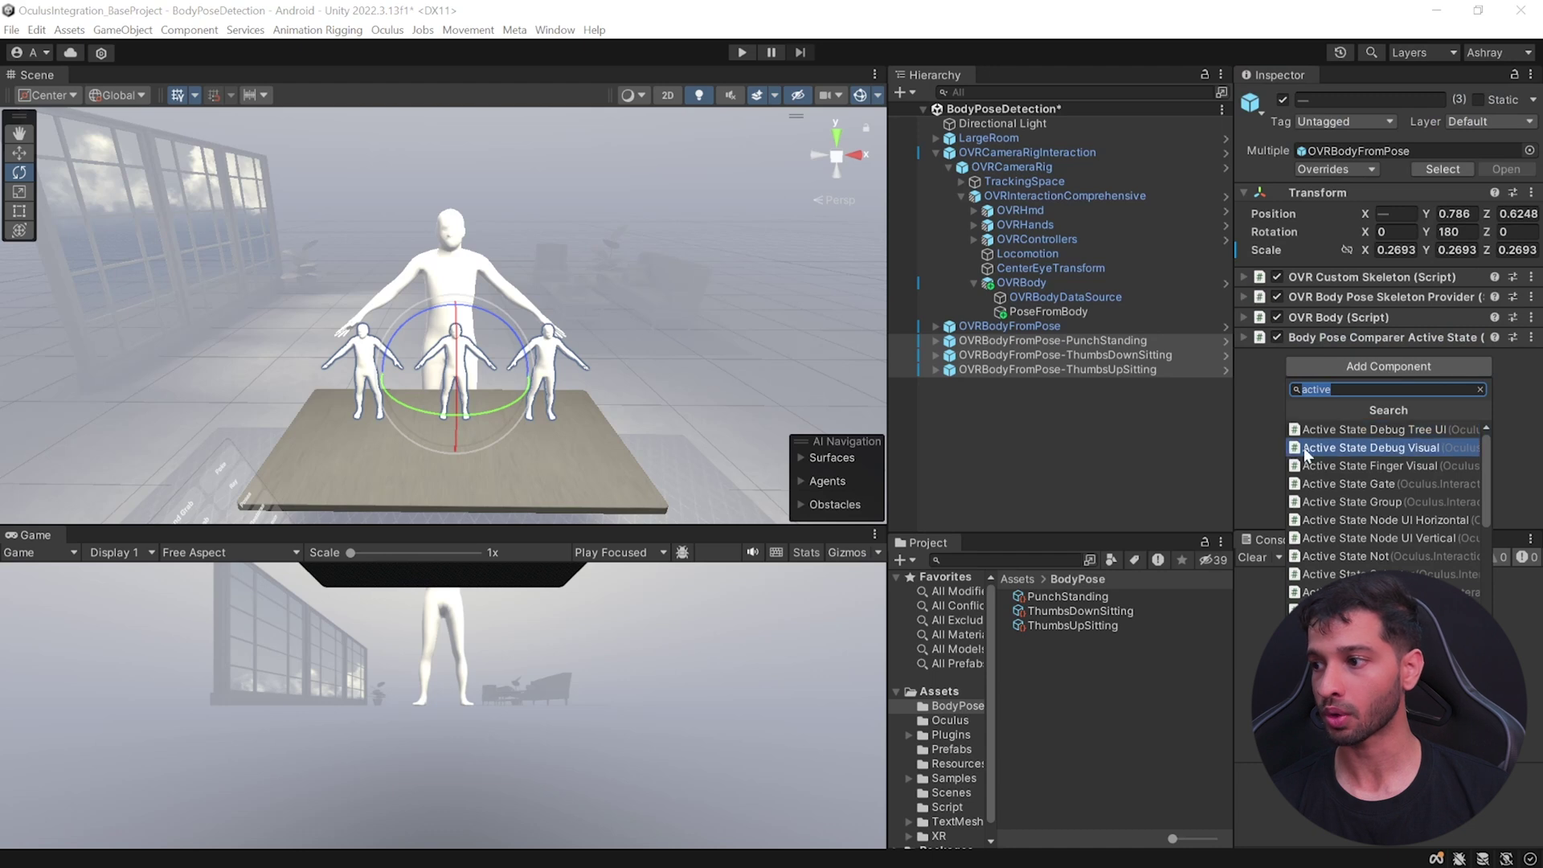
click(1434, 448)
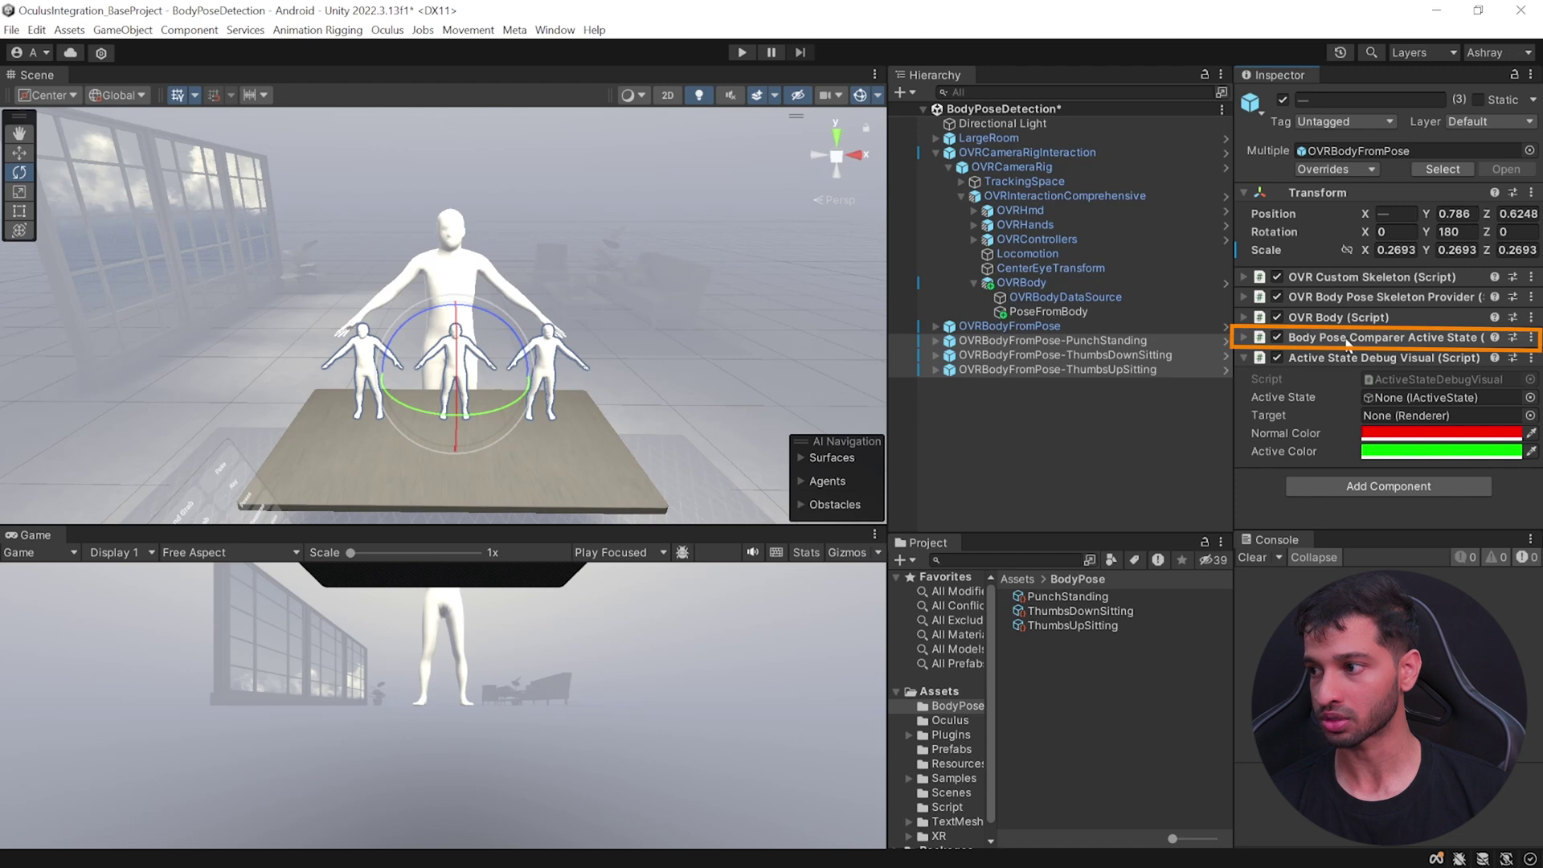
drag(1421, 343, 1418, 399)
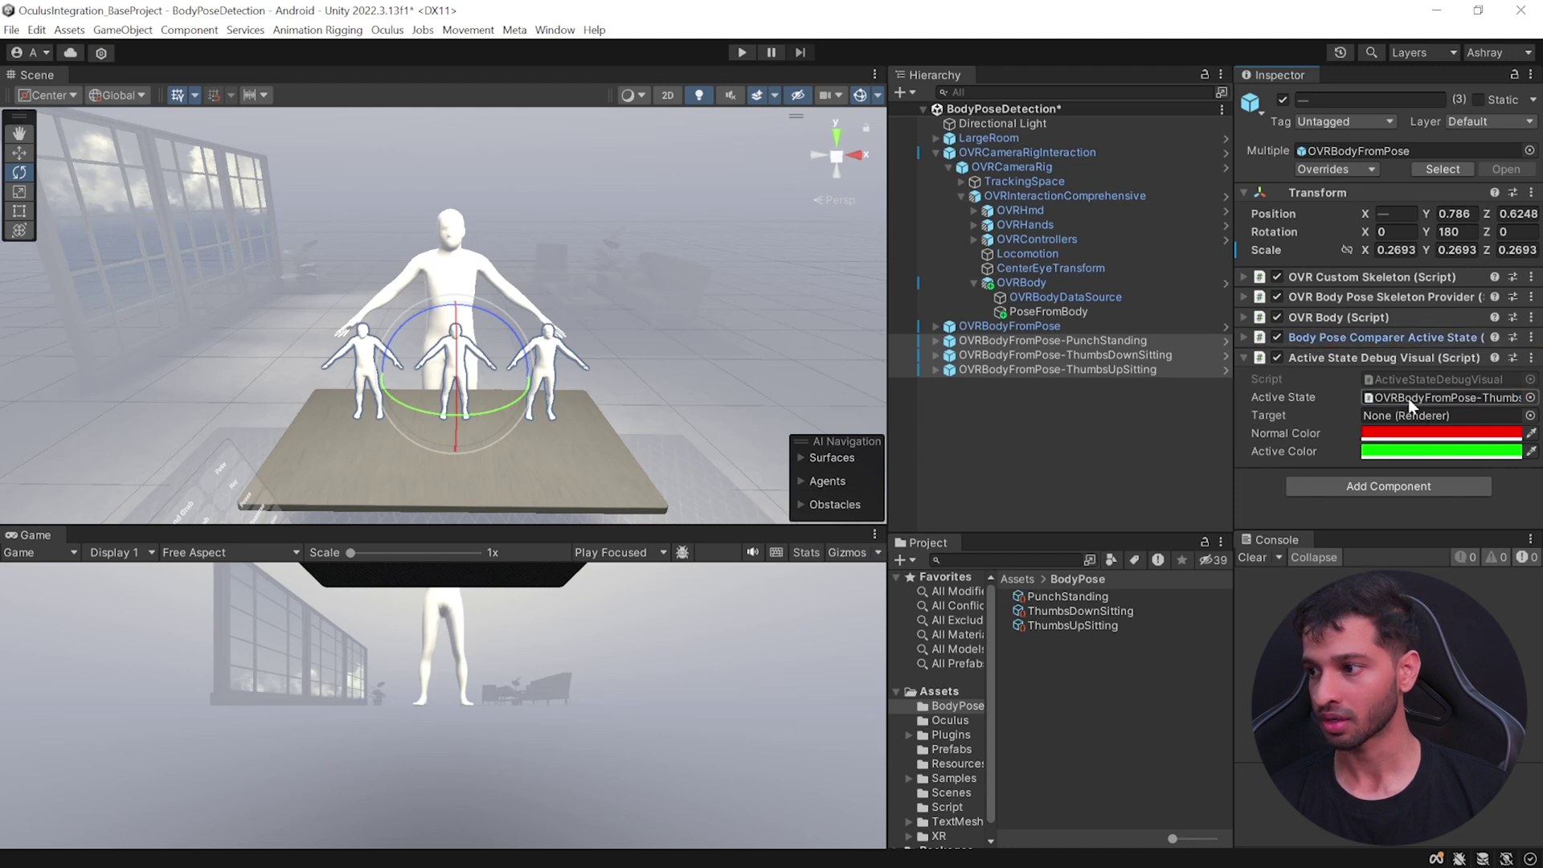
- Expand the PunchStanding avatar to reveal body_mesh under debug_full_body, and save the scene
click(981, 341)
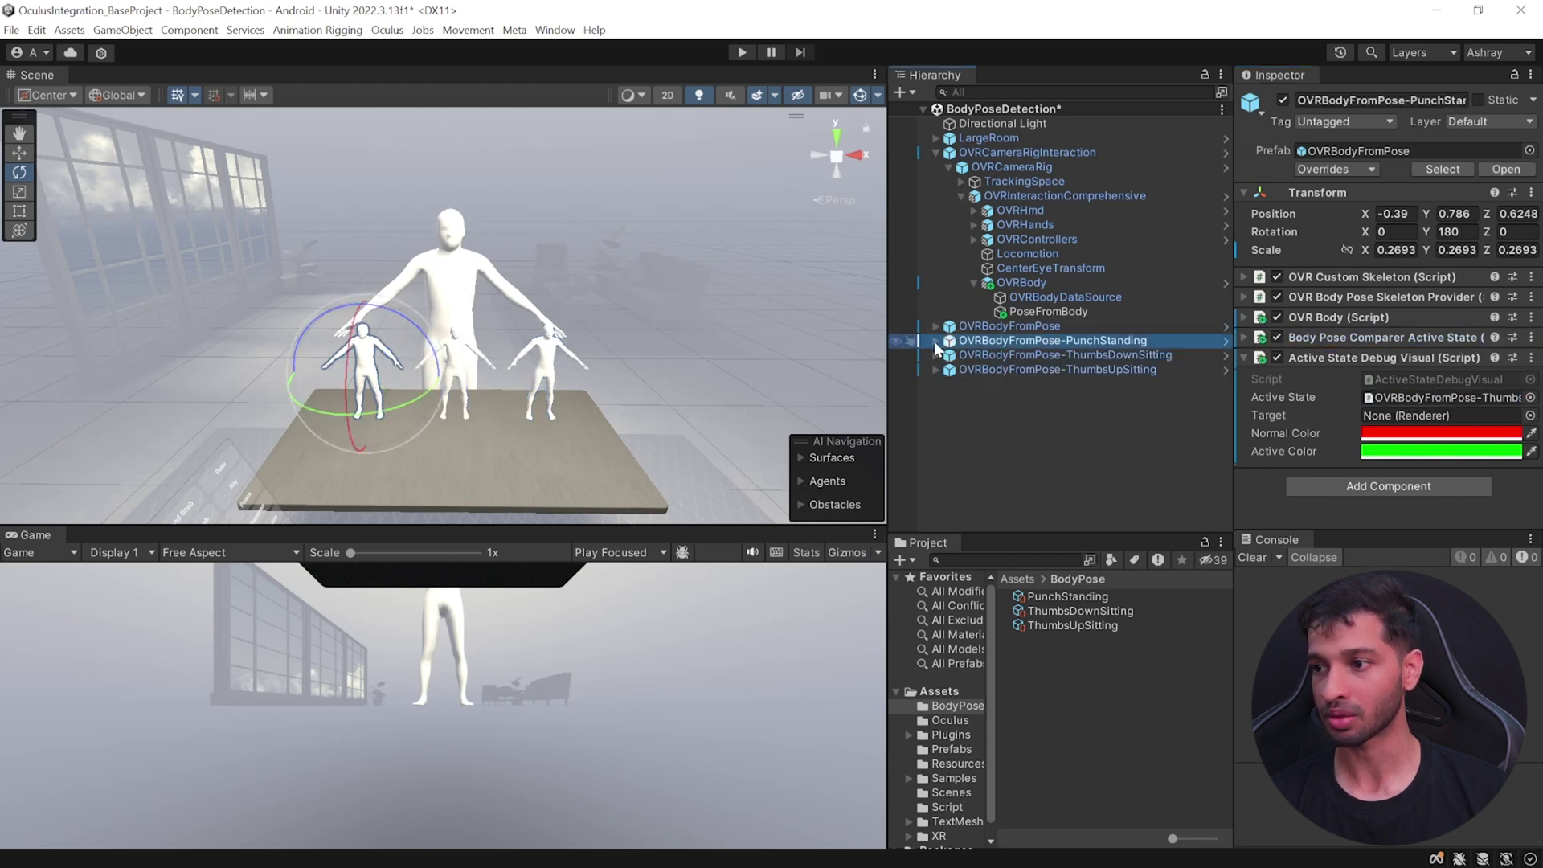
click(936, 340)
click(951, 356)
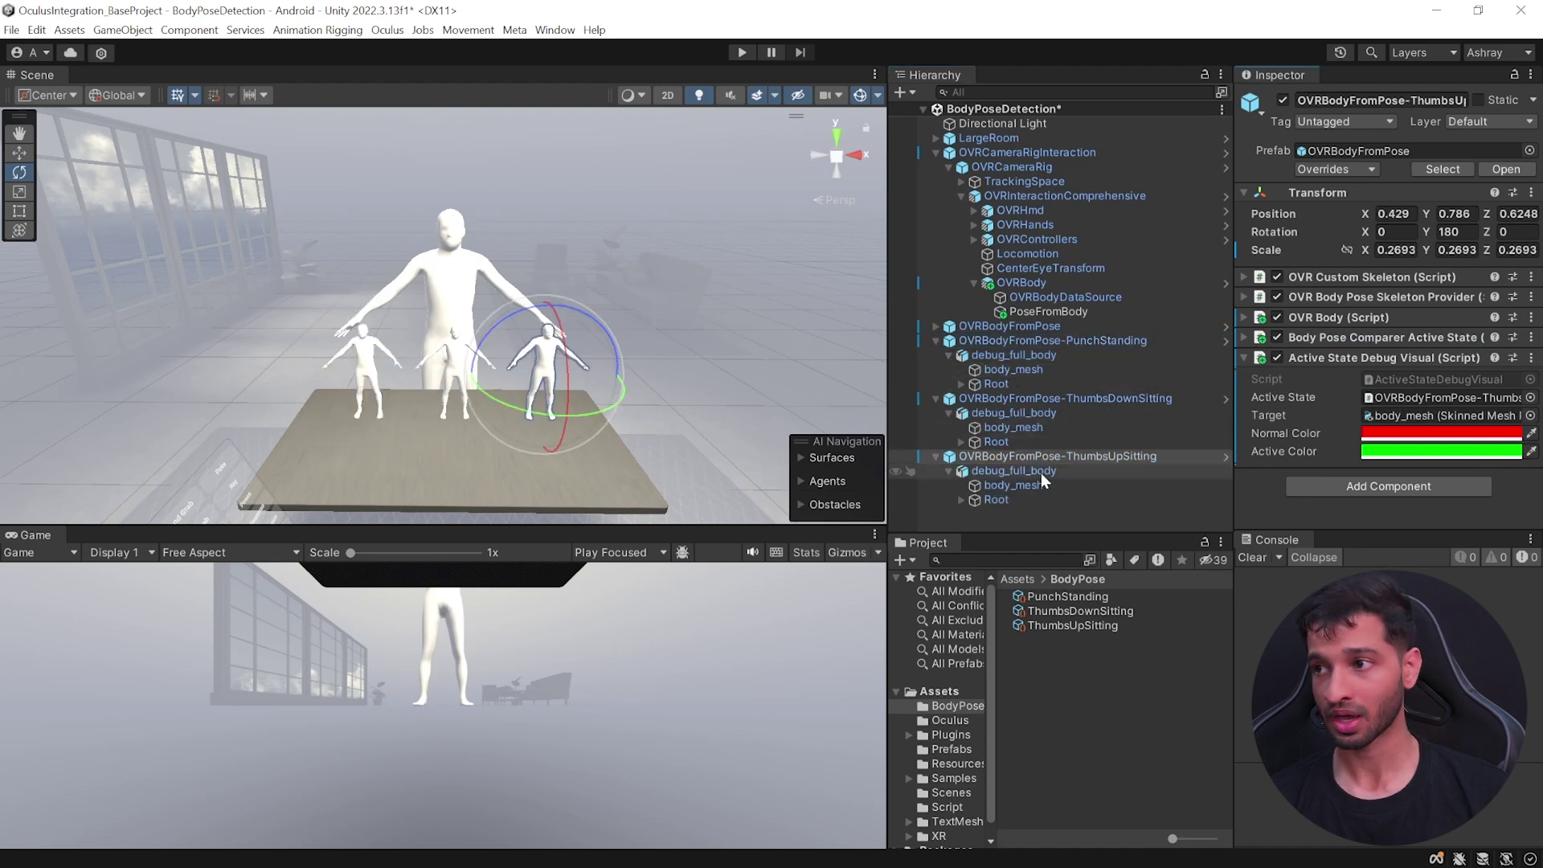
key(ctrl+s)
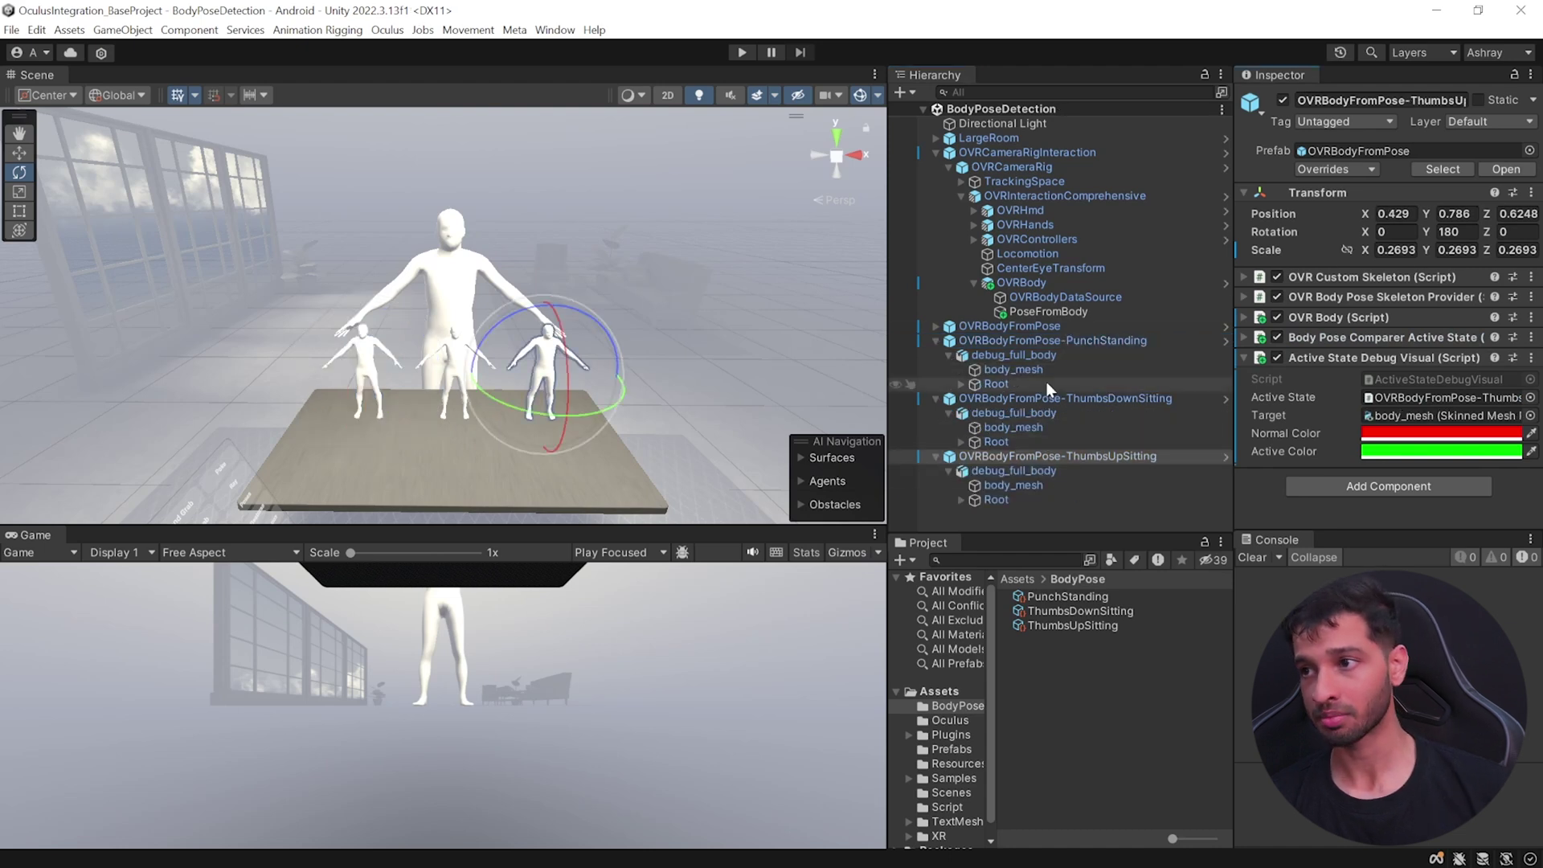
- Play the scene to compare live headset body tracking against the red pose avatars
click(743, 53)
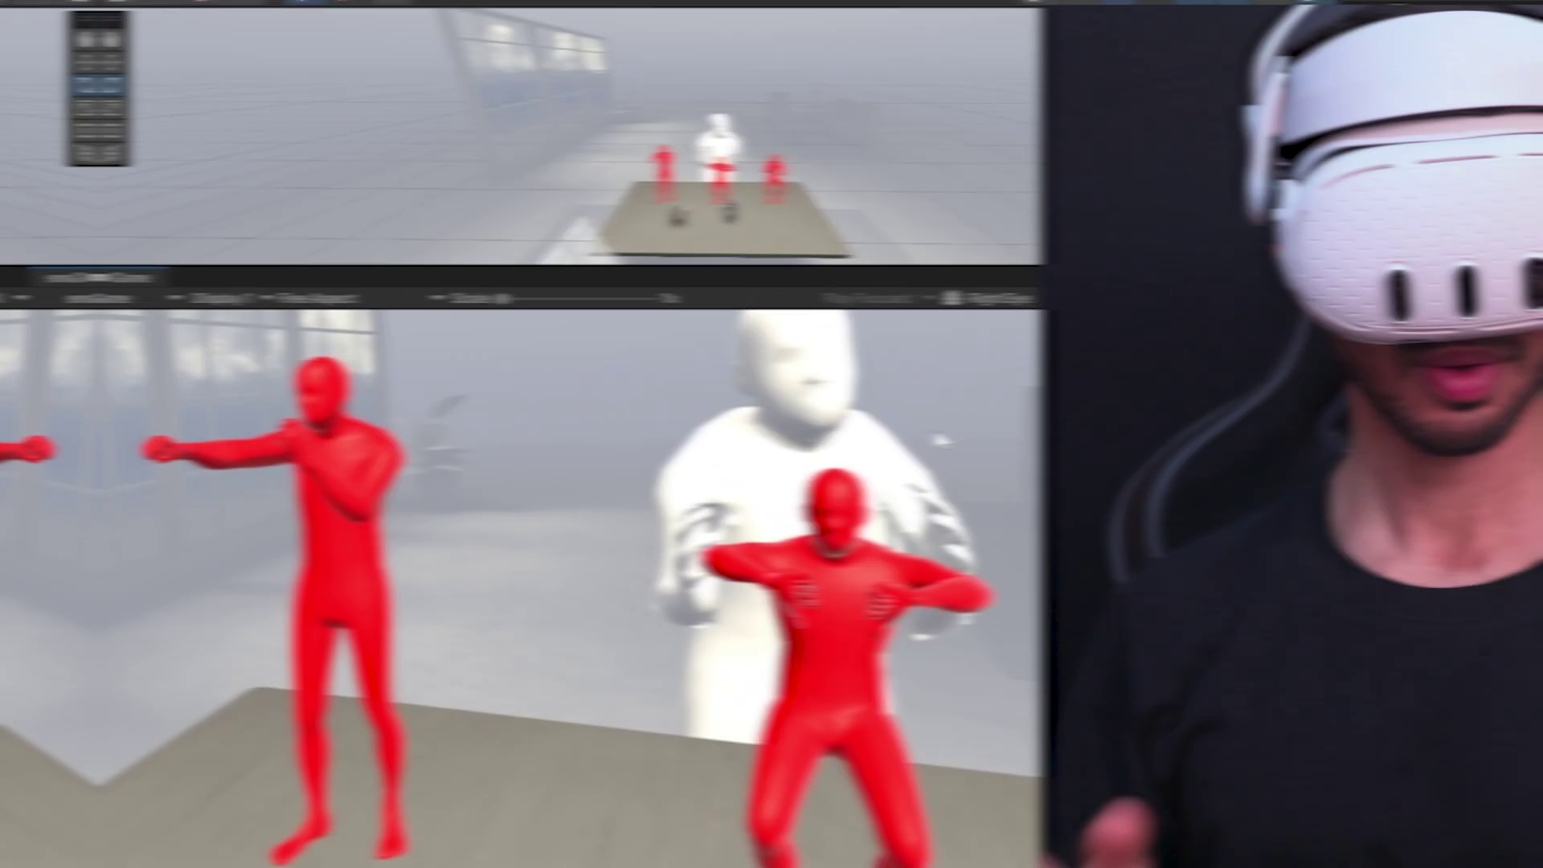